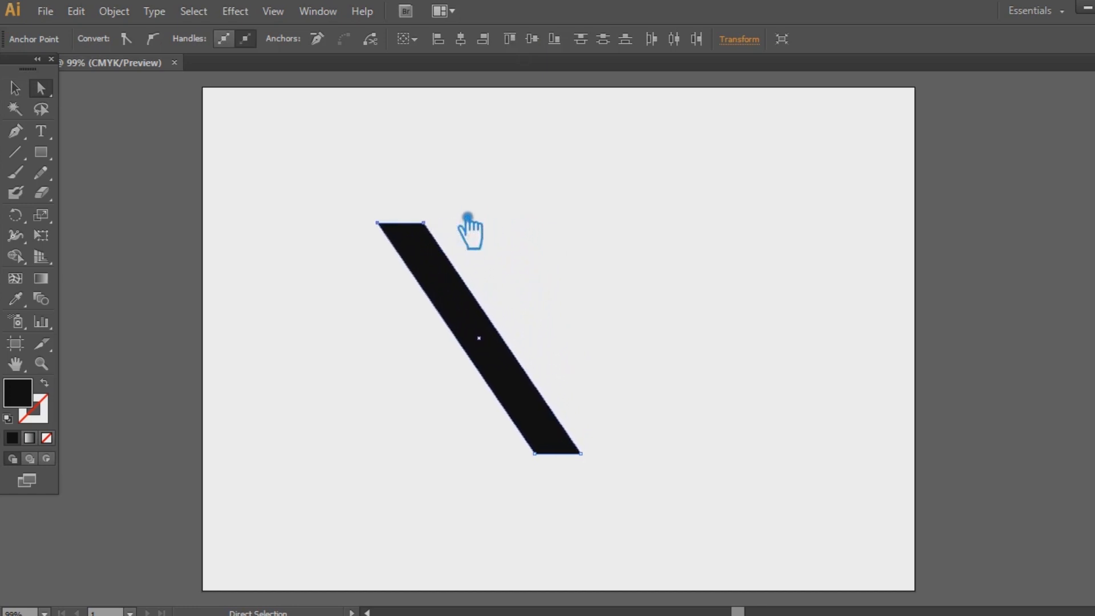
- Widen the slanted black bar by nudging the two anchor points of its right-hand edge to the right
click(403, 233)
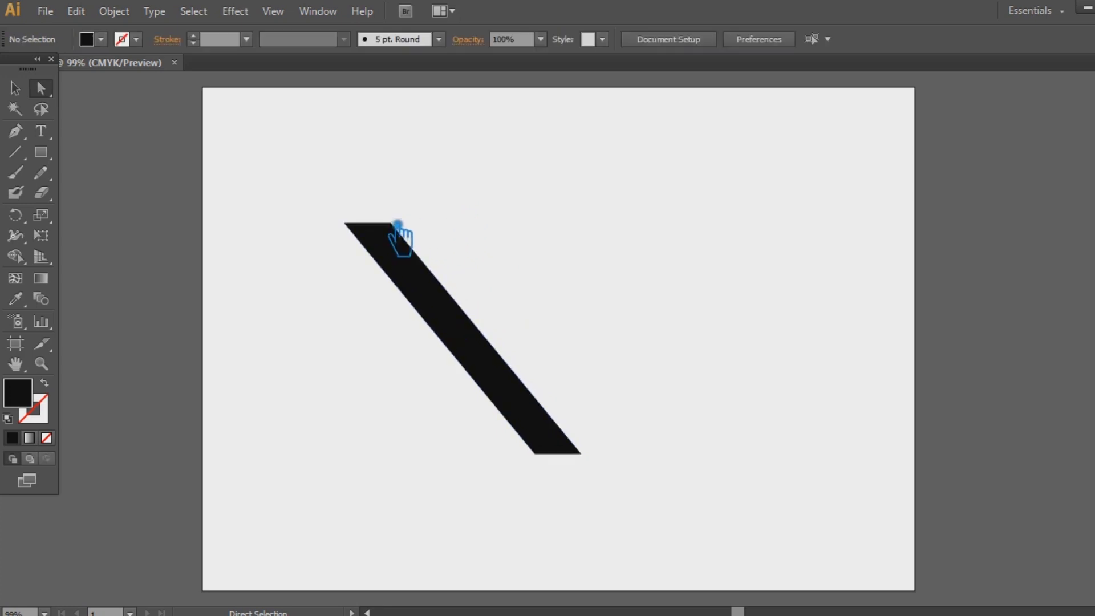
click(392, 224)
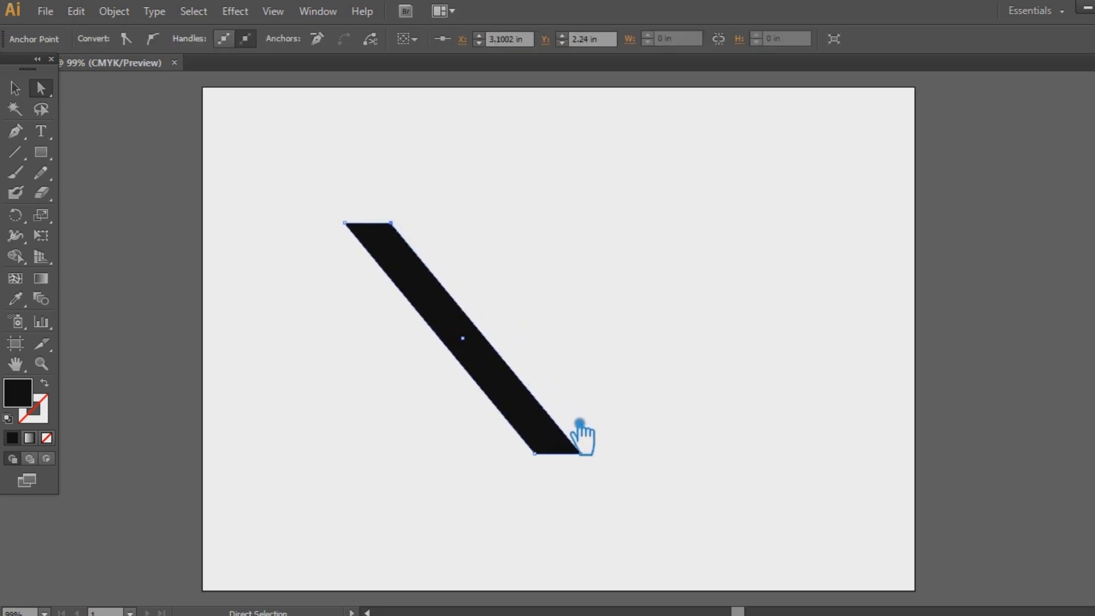
shift+click(581, 454)
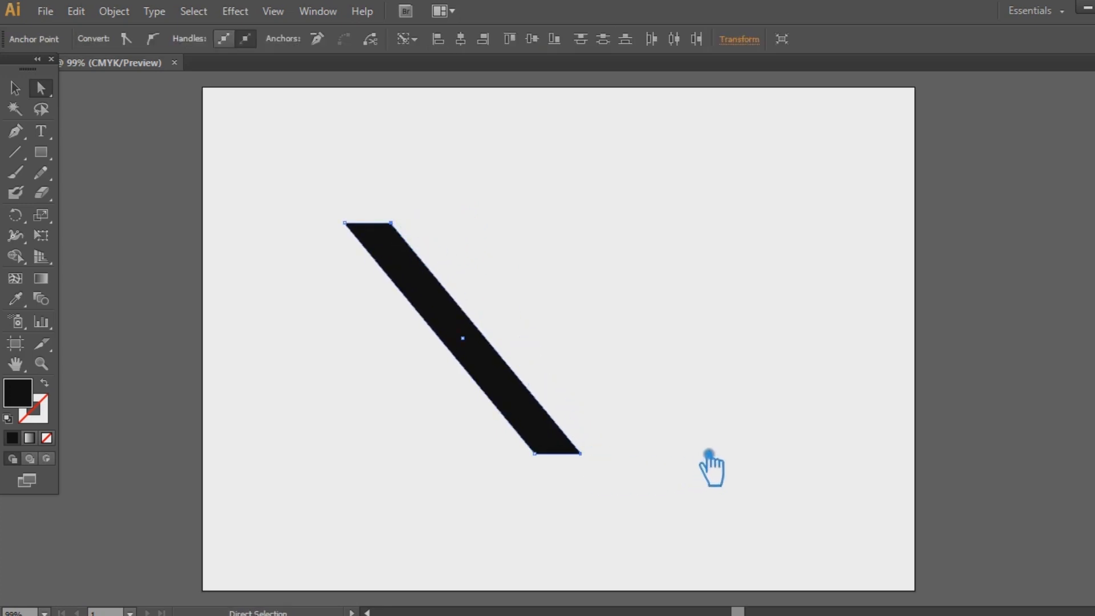
key(shift+Right)
key(shift+Right)
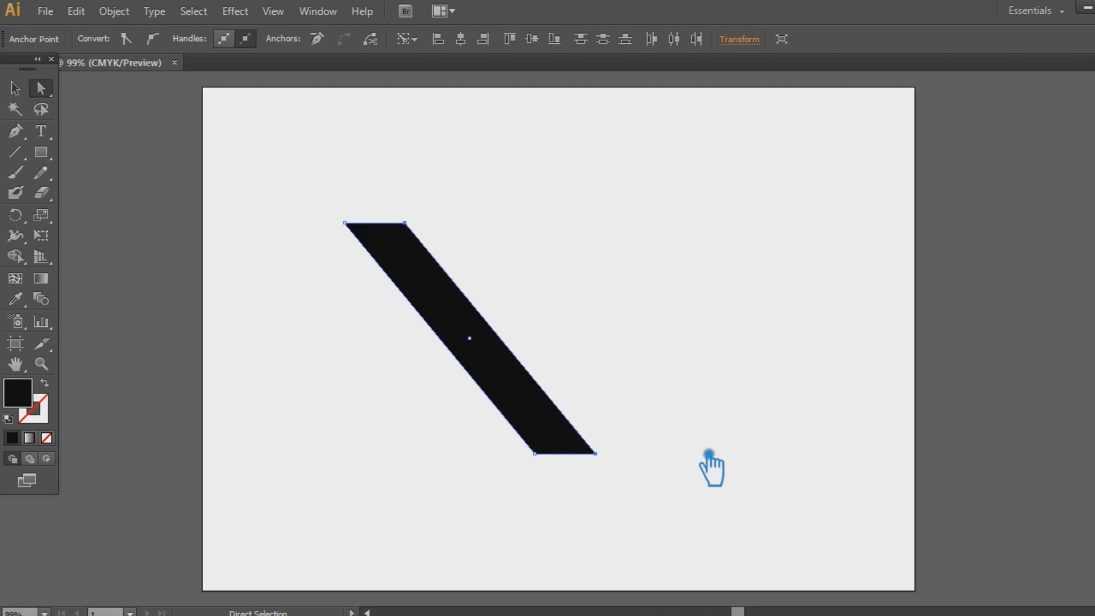
key(shift+Right)
key(shift+Right)
key(shift+Right)
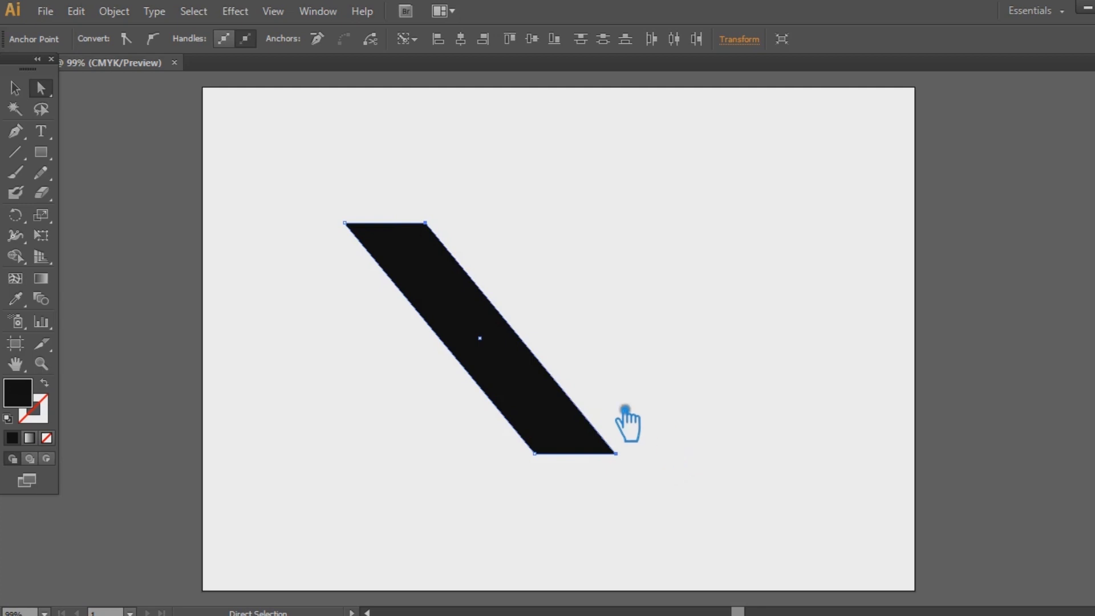
- Reflect a copy of the slanted bar across the vertical axis so the two bars cross as an X
click(15, 88)
click(702, 257)
right_click(481, 339)
mouse_move(575, 567)
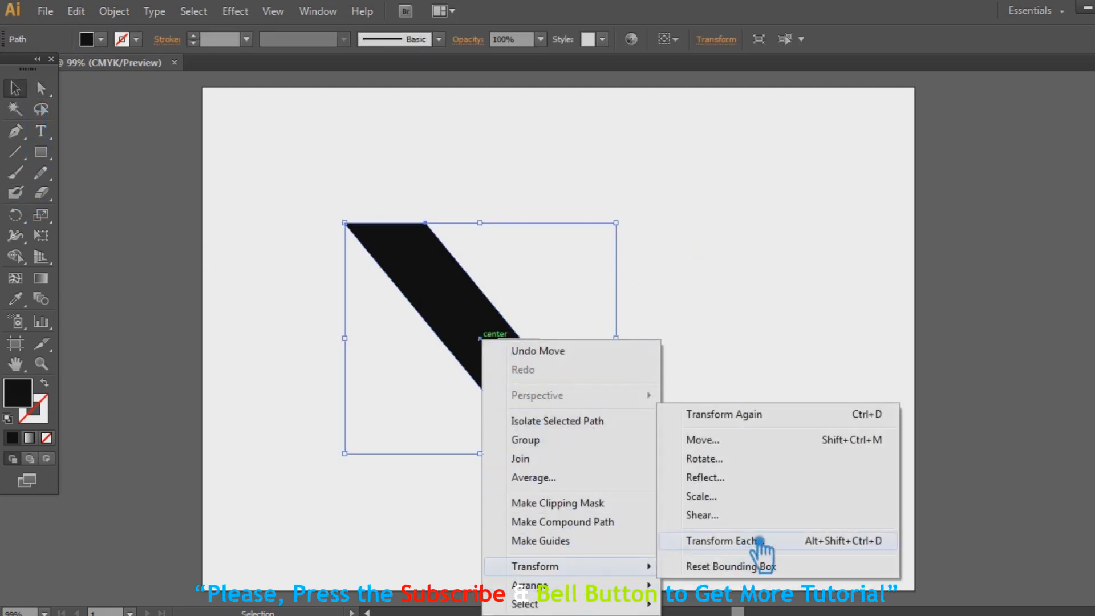
click(741, 477)
click(479, 393)
click(493, 424)
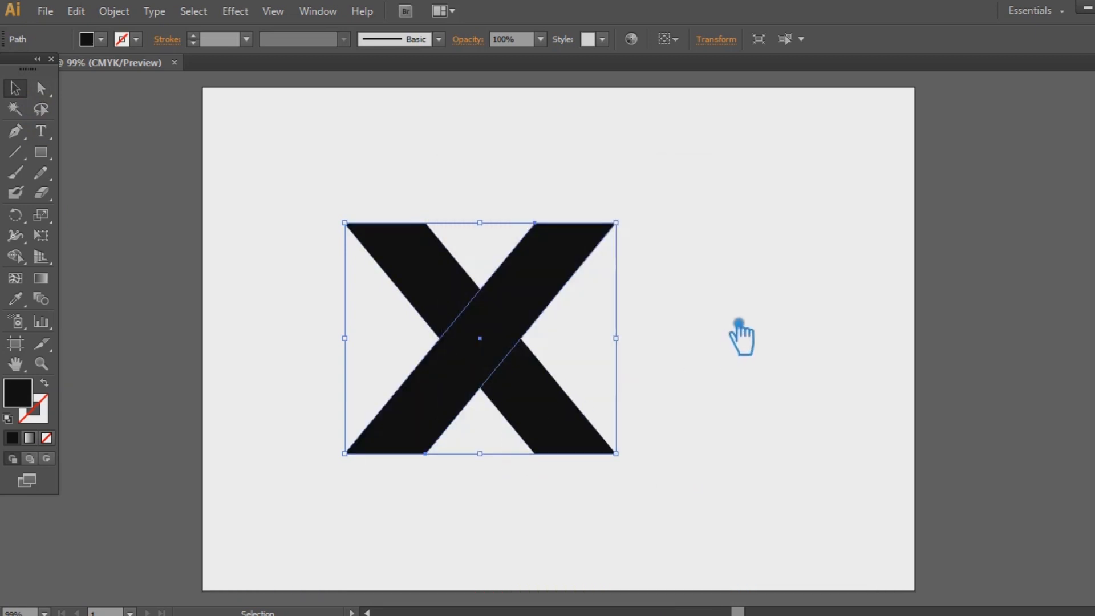
- Move both crossed bars together to the middle of the artboard
click(736, 331)
drag(668, 483, 379, 263)
drag(489, 317, 570, 330)
click(739, 331)
- Swap fill and stroke on both bars and set the stroke weight to 30 pt
drag(633, 360, 456, 294)
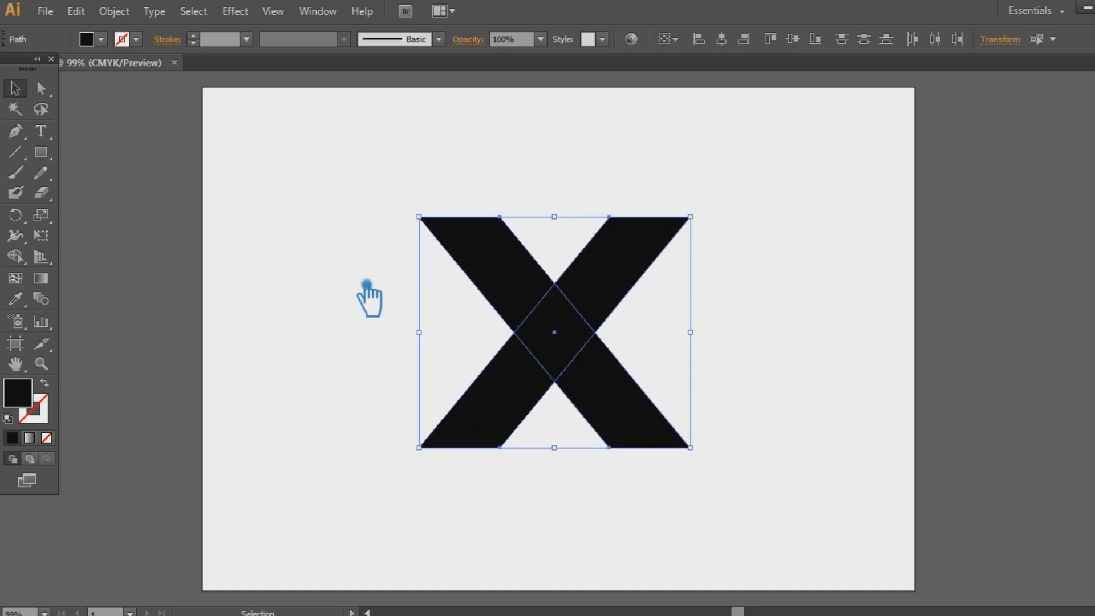
click(45, 384)
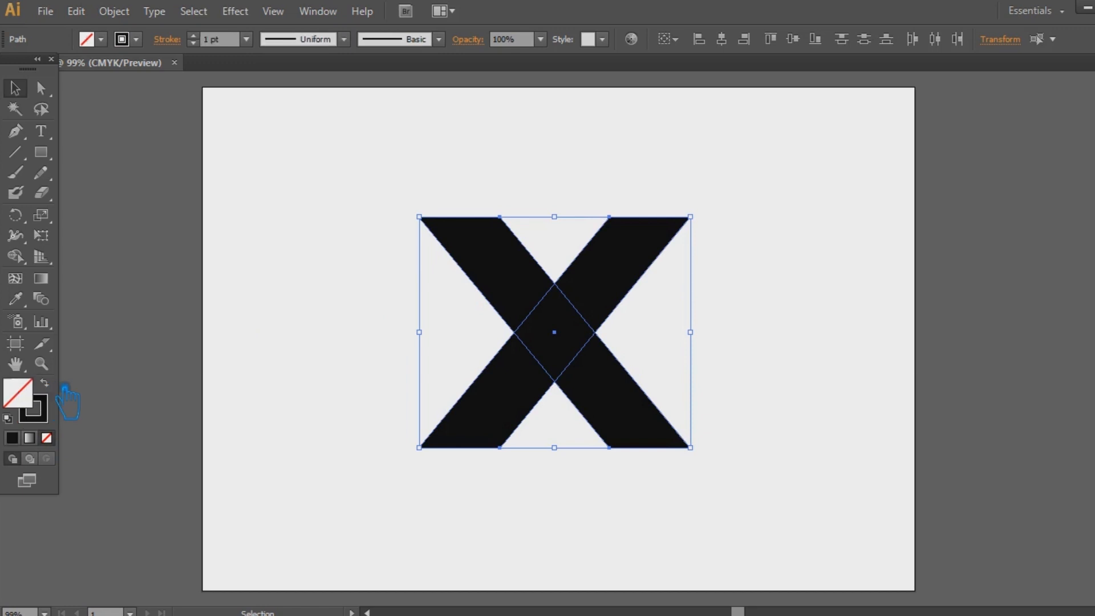
click(245, 39)
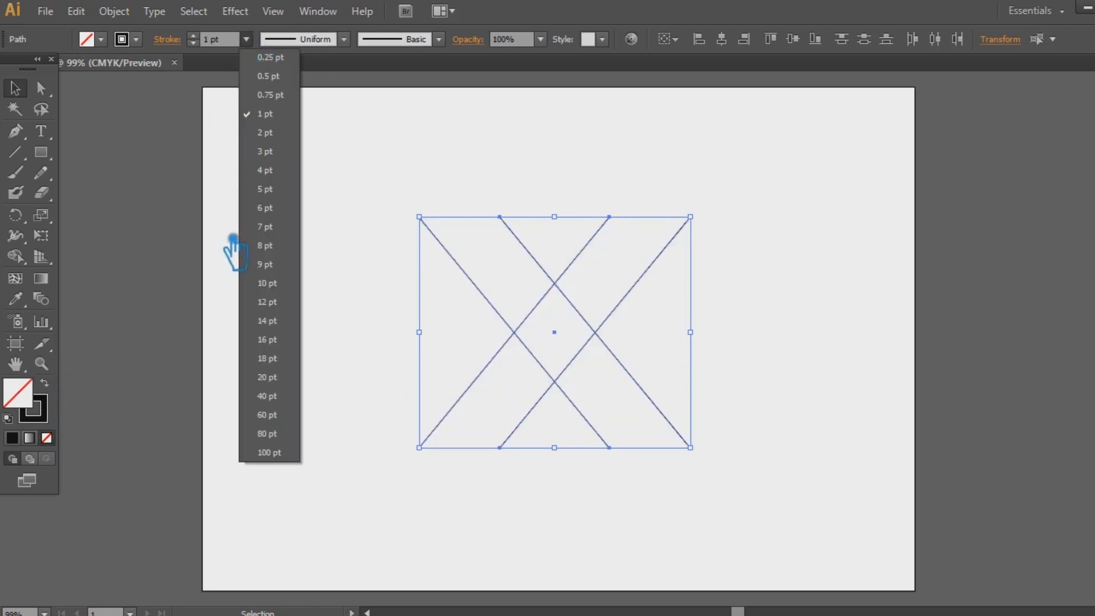
click(287, 378)
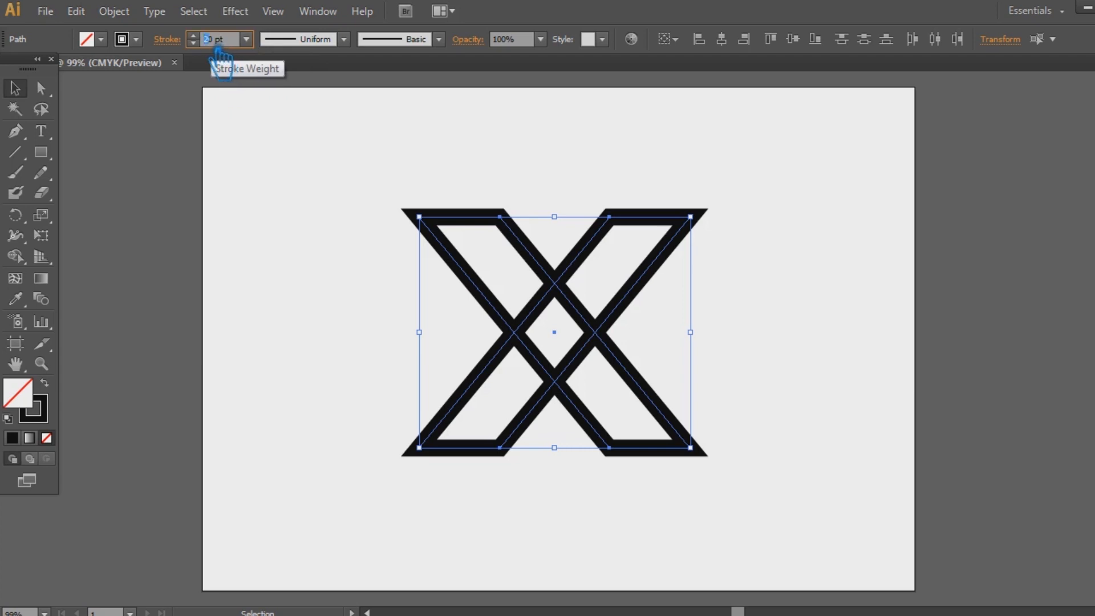
key(Return)
click(788, 326)
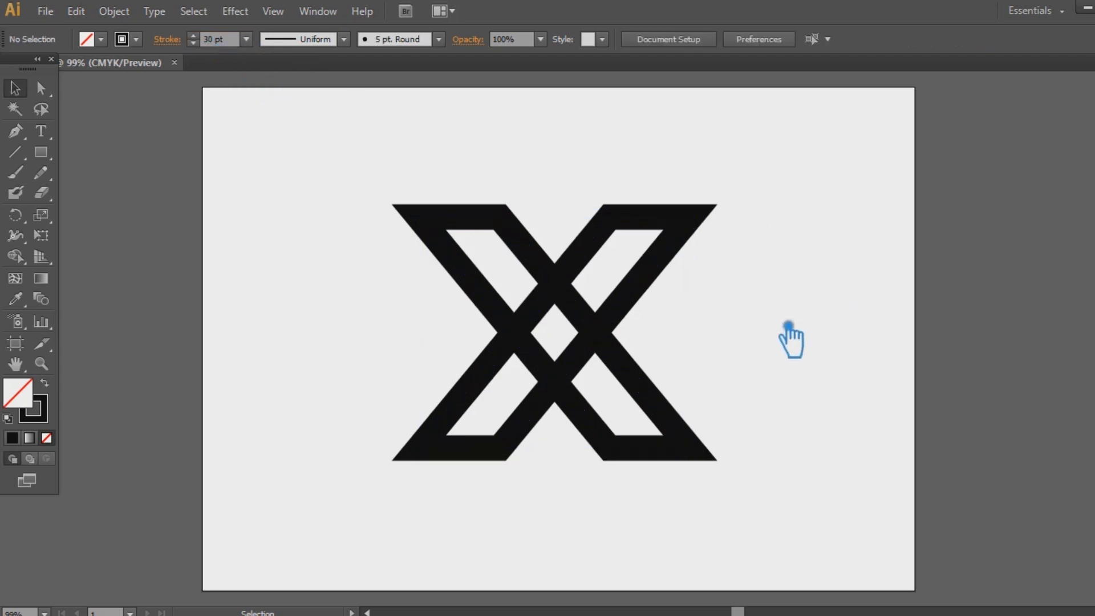
- Expand the fill and stroke of both outlined bars into filled shapes
drag(772, 487, 418, 270)
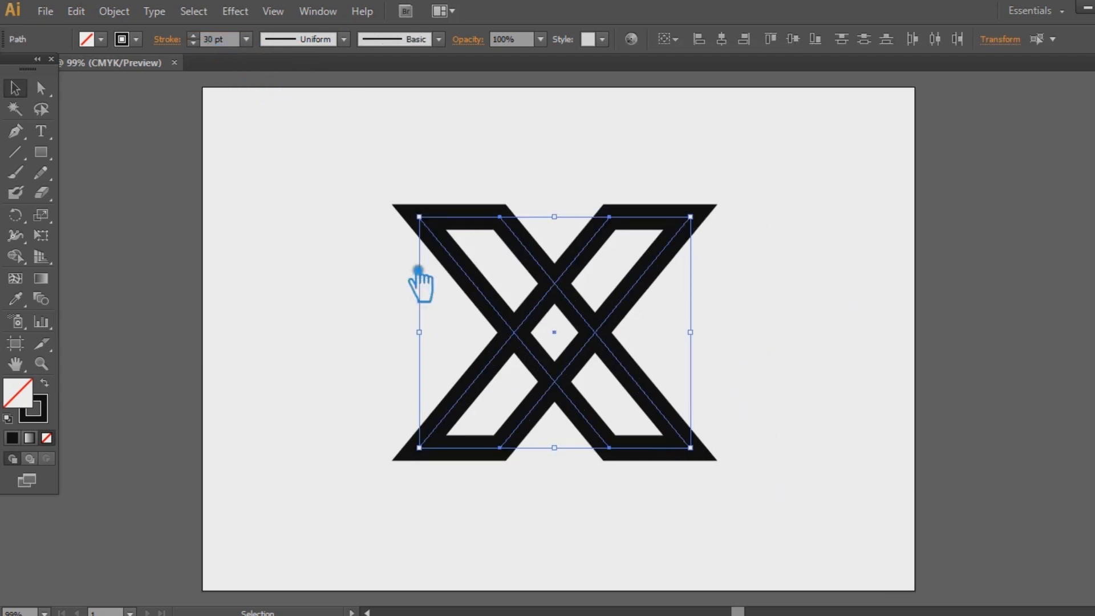
click(124, 11)
click(174, 195)
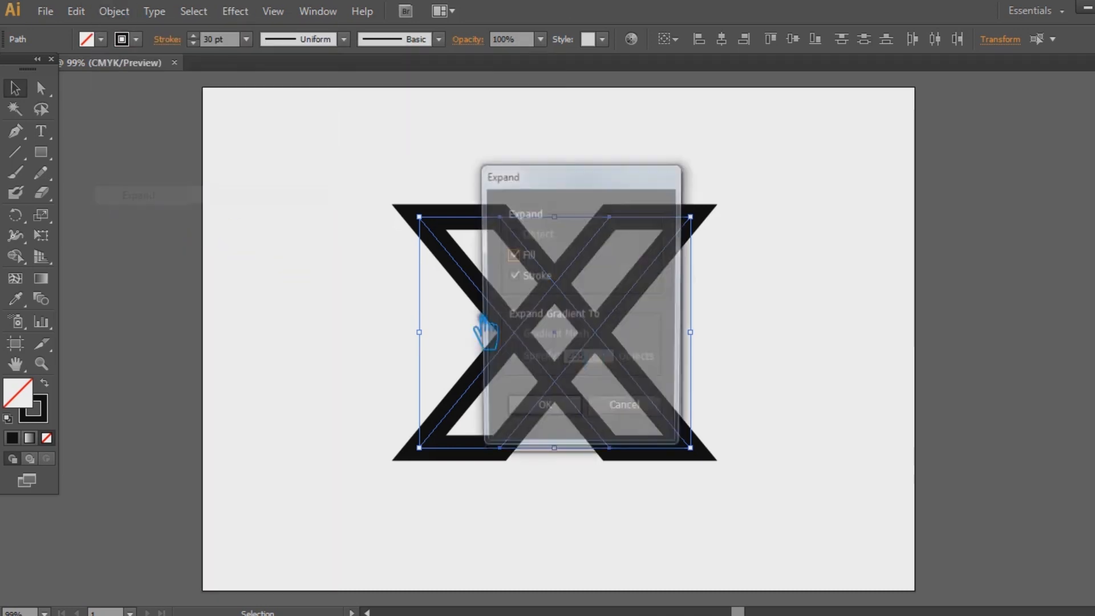
click(578, 418)
click(782, 345)
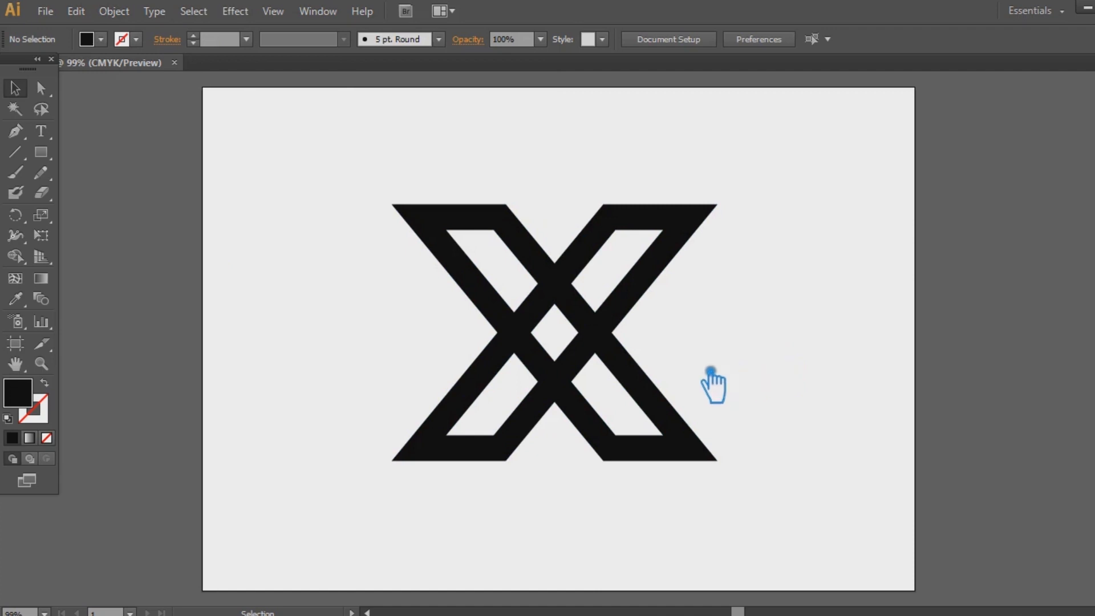
- Offset the path of the bar descending from upper left to lower right by 0.1389 in with Miter joins
click(642, 408)
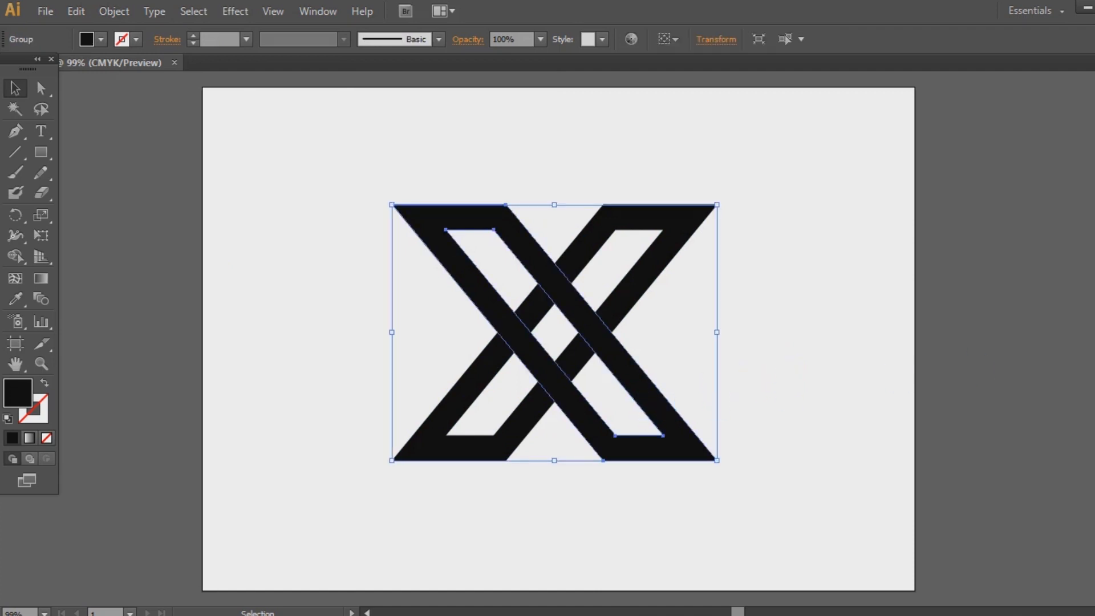
click(114, 11)
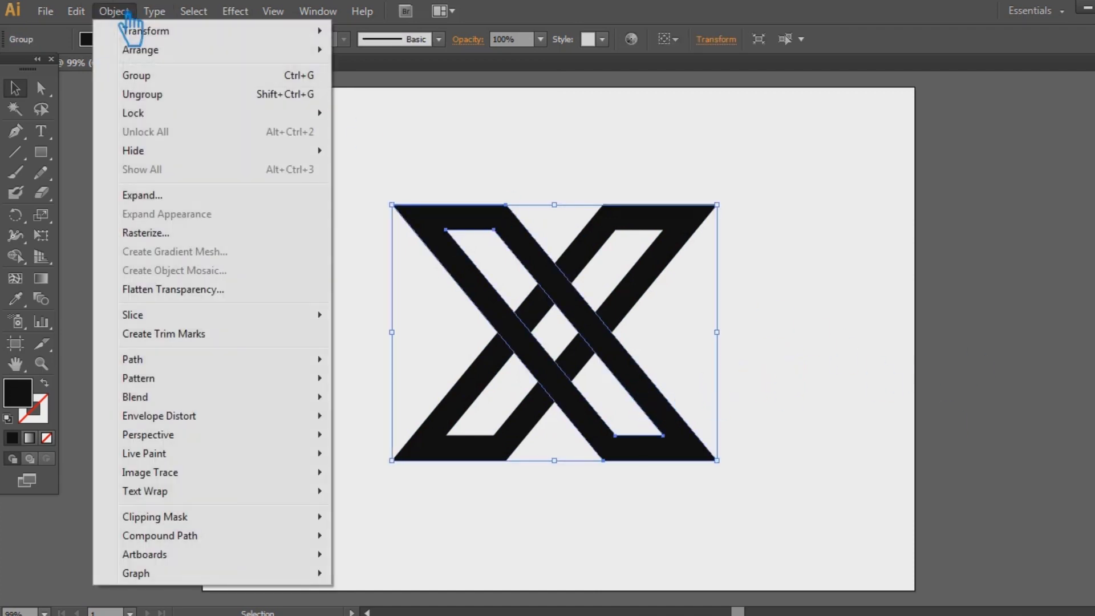
mouse_move(175, 365)
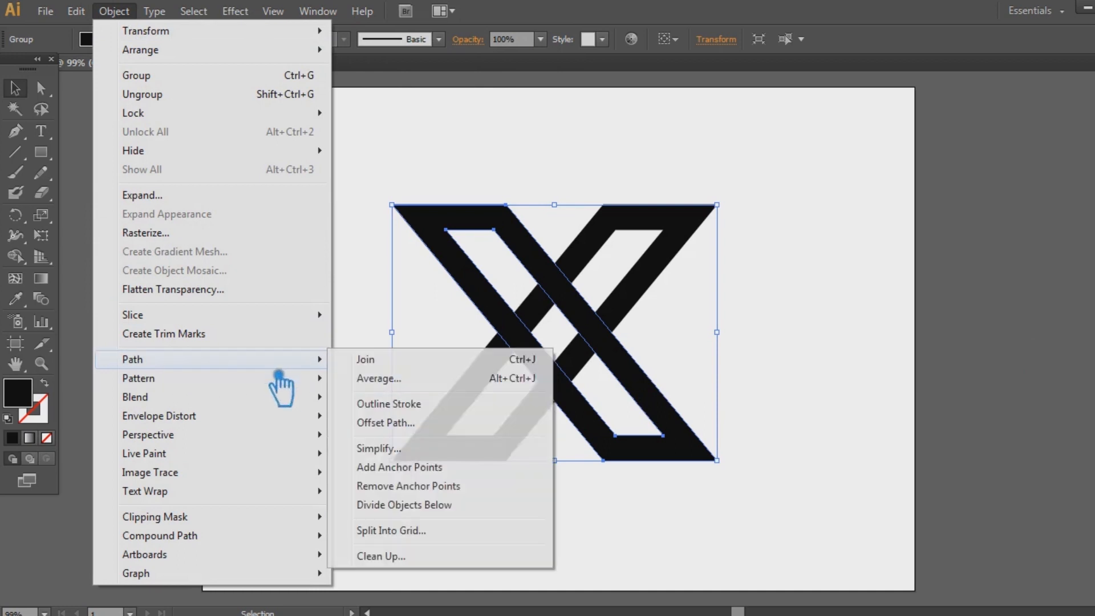
click(444, 422)
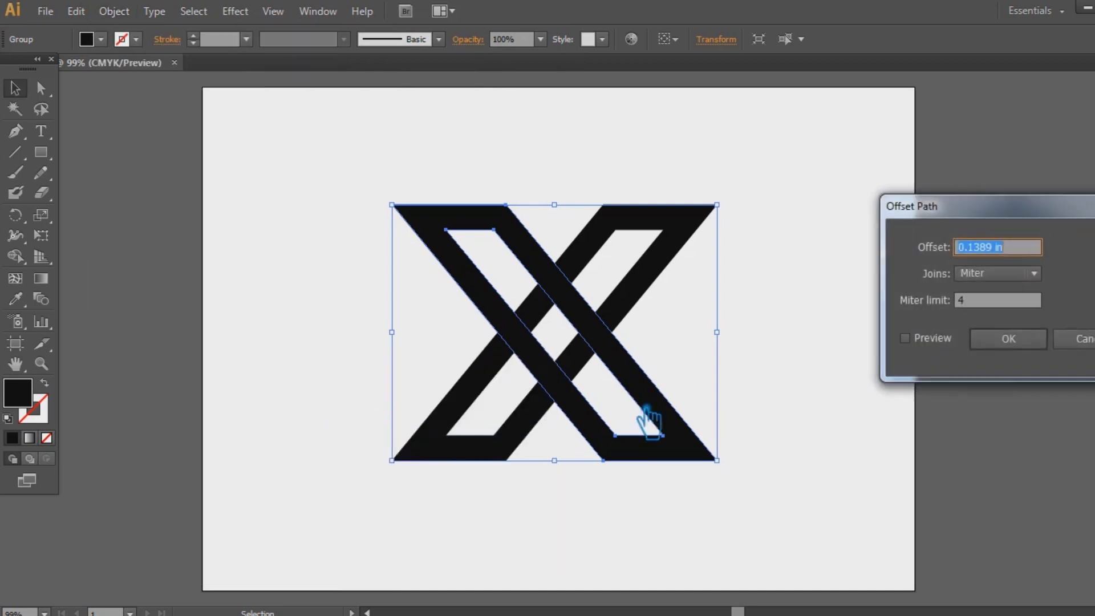
click(922, 349)
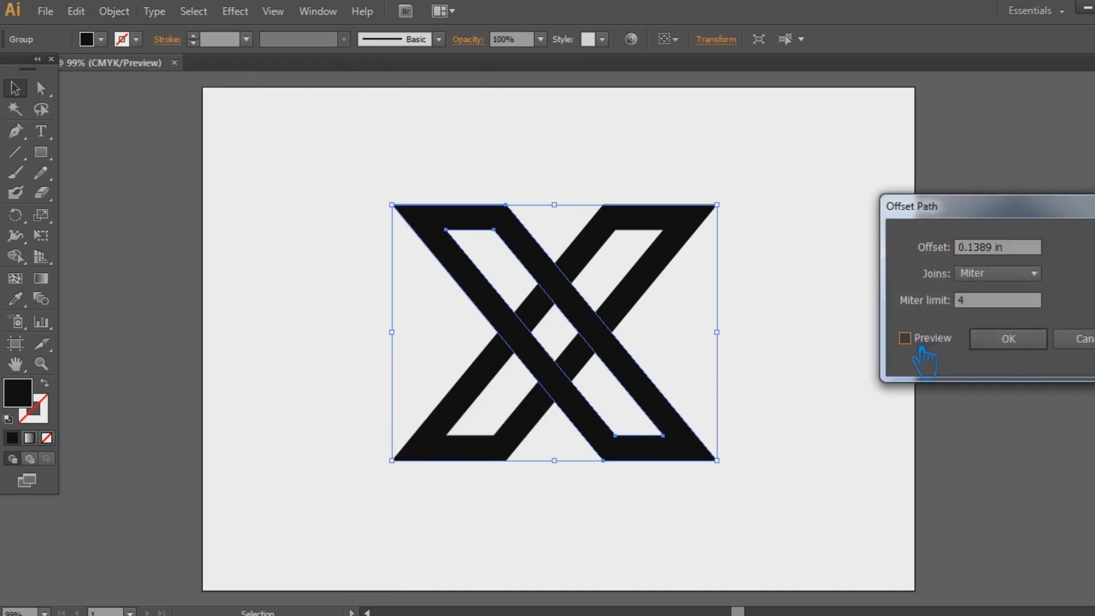
click(1027, 348)
click(861, 317)
- Offset the path of the bar rising from lower left to upper right by 0.1389 in with Miter joins
click(686, 252)
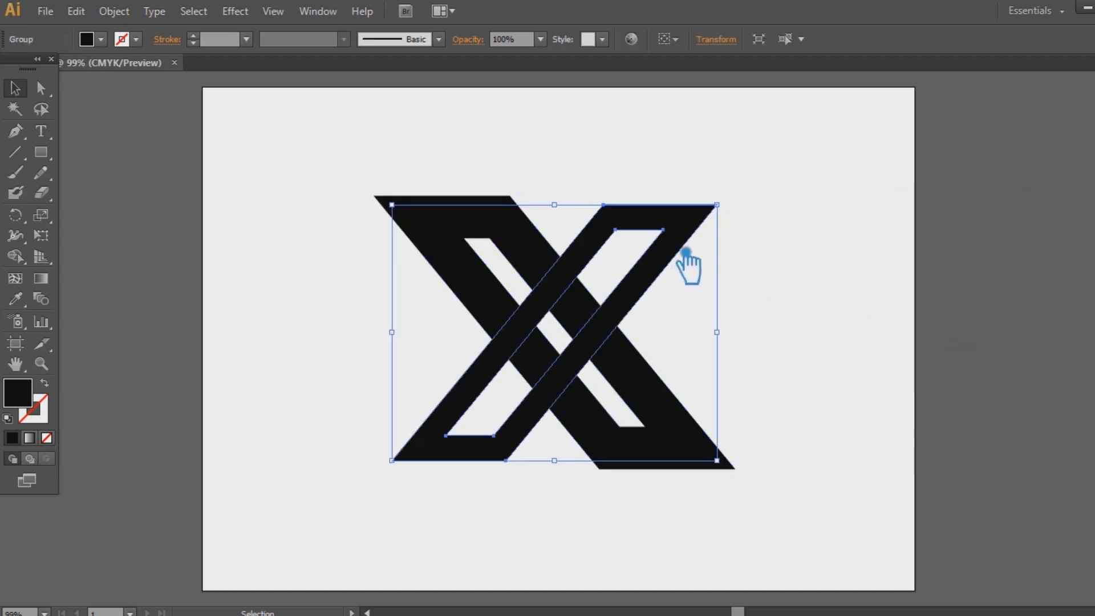
click(114, 11)
mouse_move(177, 358)
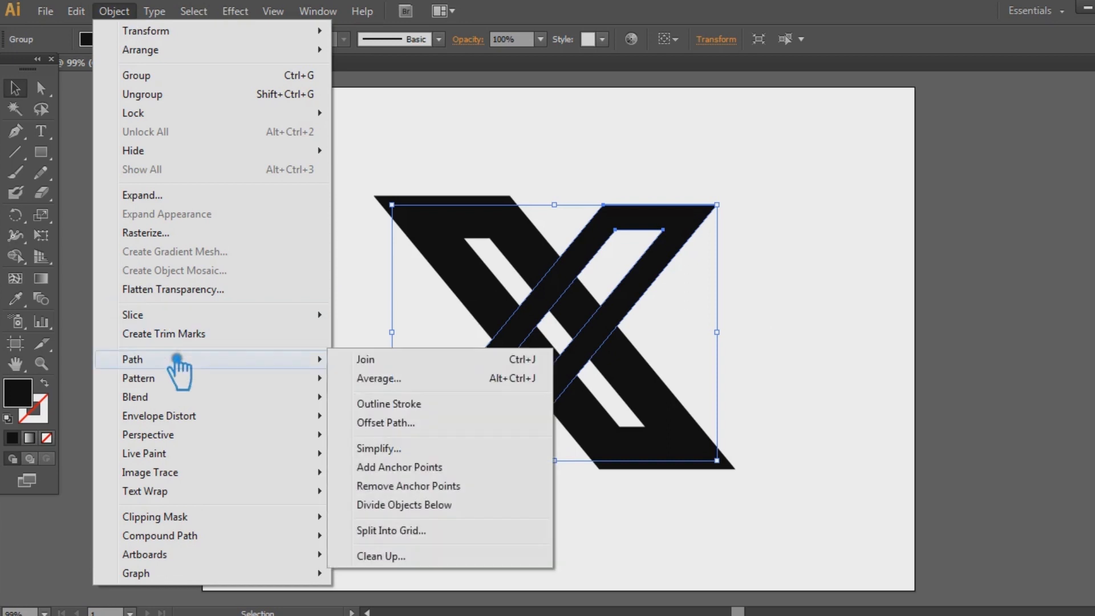
click(440, 423)
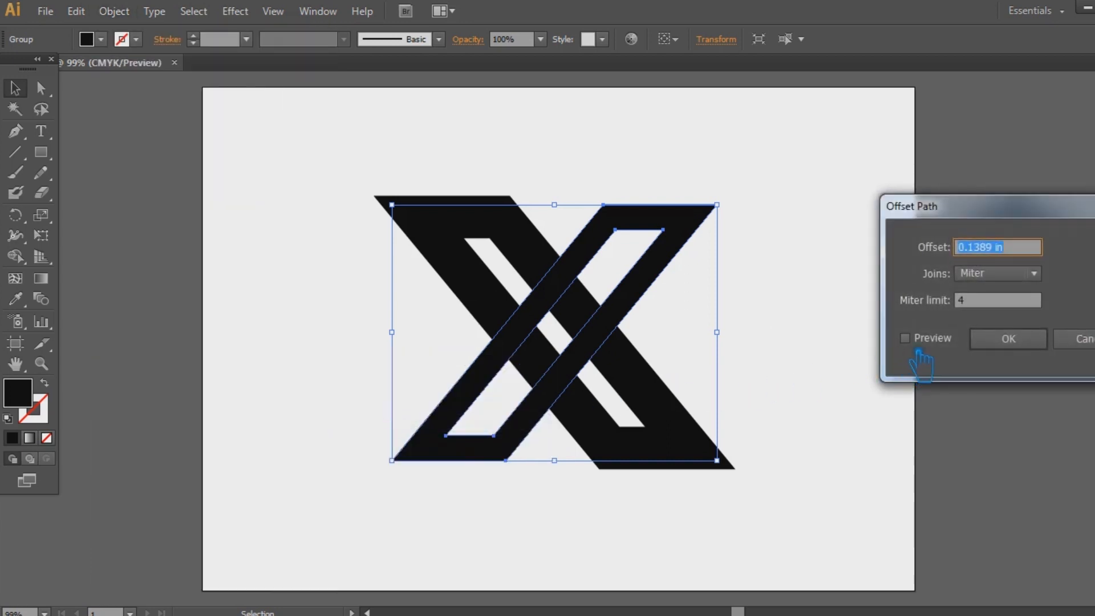
click(905, 338)
click(1009, 338)
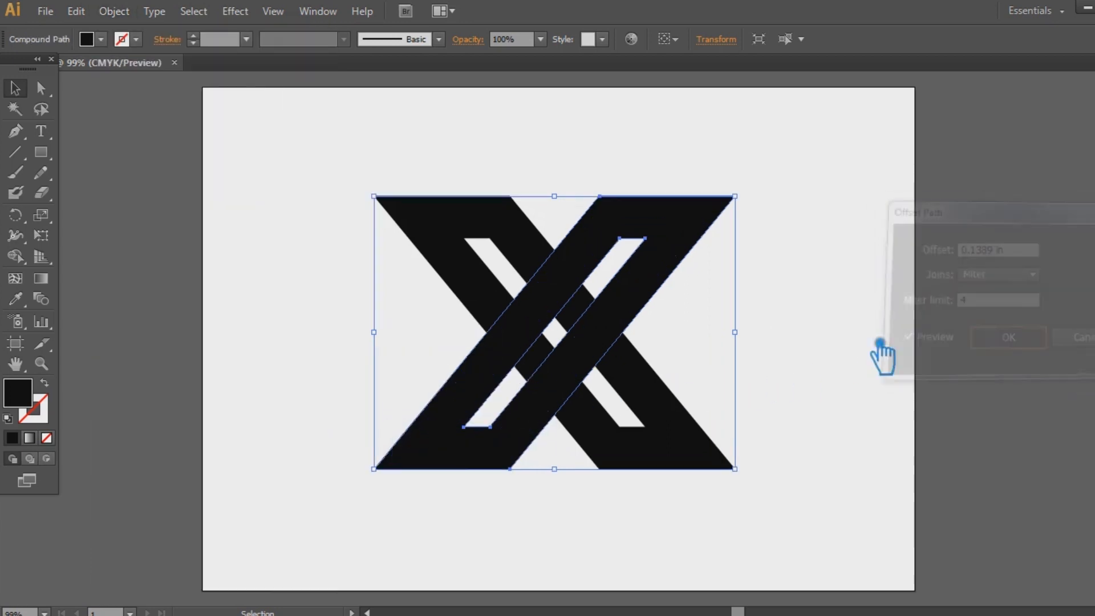
click(850, 505)
- Divide all the overlapping X shapes into separate pieces with the Pathfinder Divide operation
mouse_move(825, 498)
mouse_down()
mouse_move(337, 139)
mouse_move(330, 121)
mouse_up()
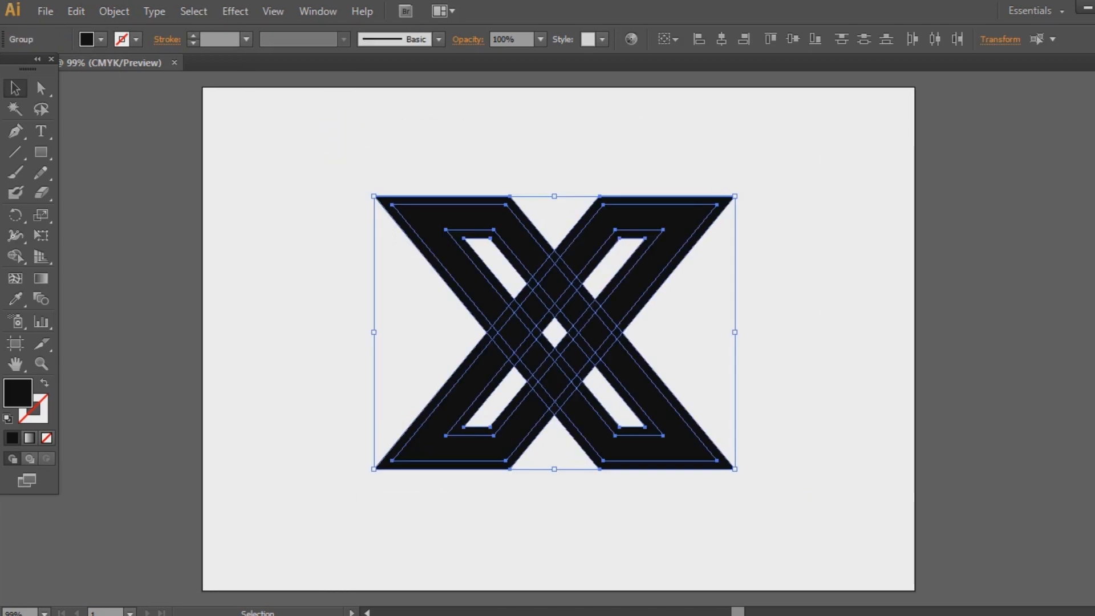
key(ctrl+shift+F9)
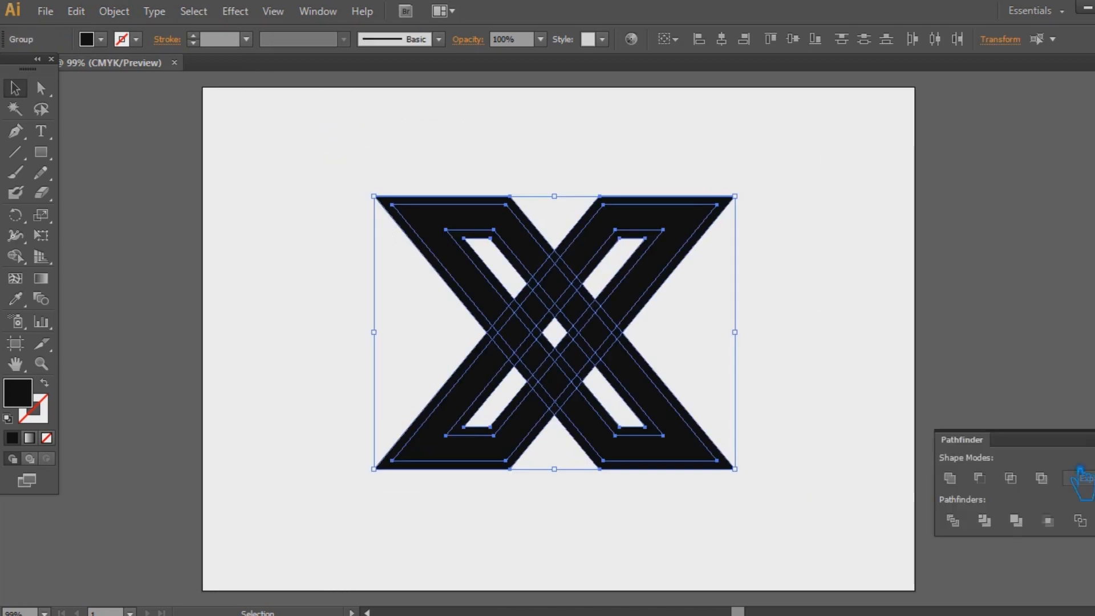
click(965, 524)
key(ctrl+shift+F9)
click(852, 281)
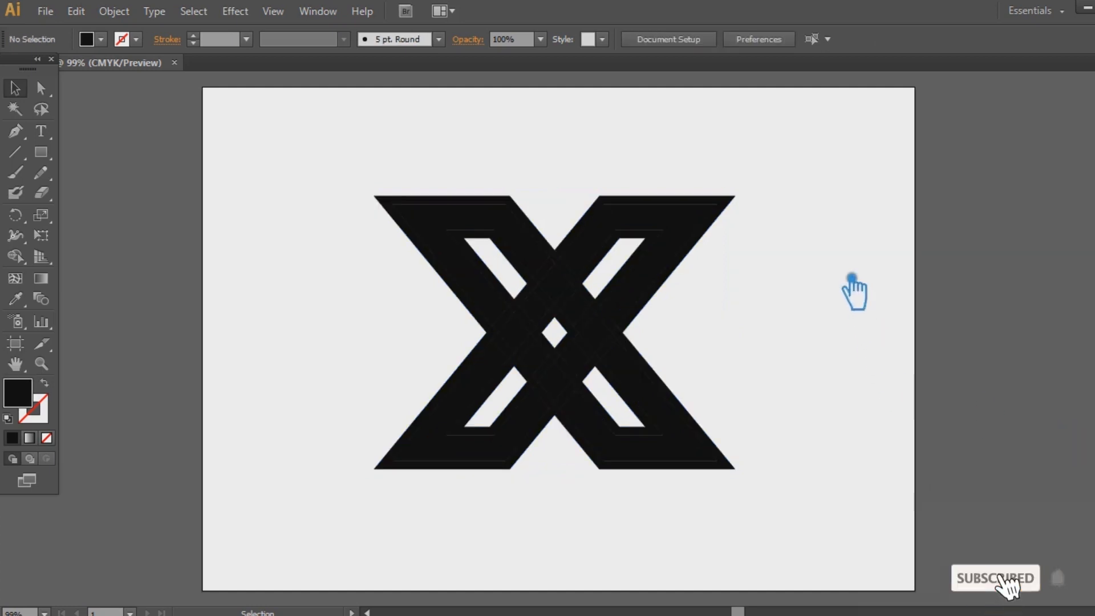
- Ungroup the divided X artwork into individual pieces
click(656, 244)
right_click(650, 240)
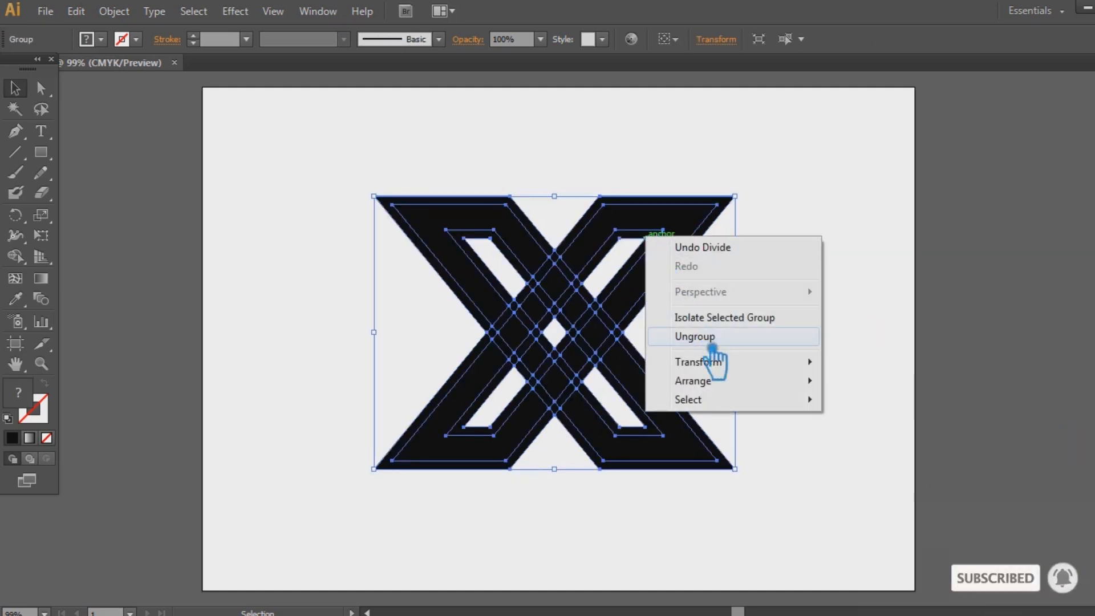
click(712, 342)
click(782, 318)
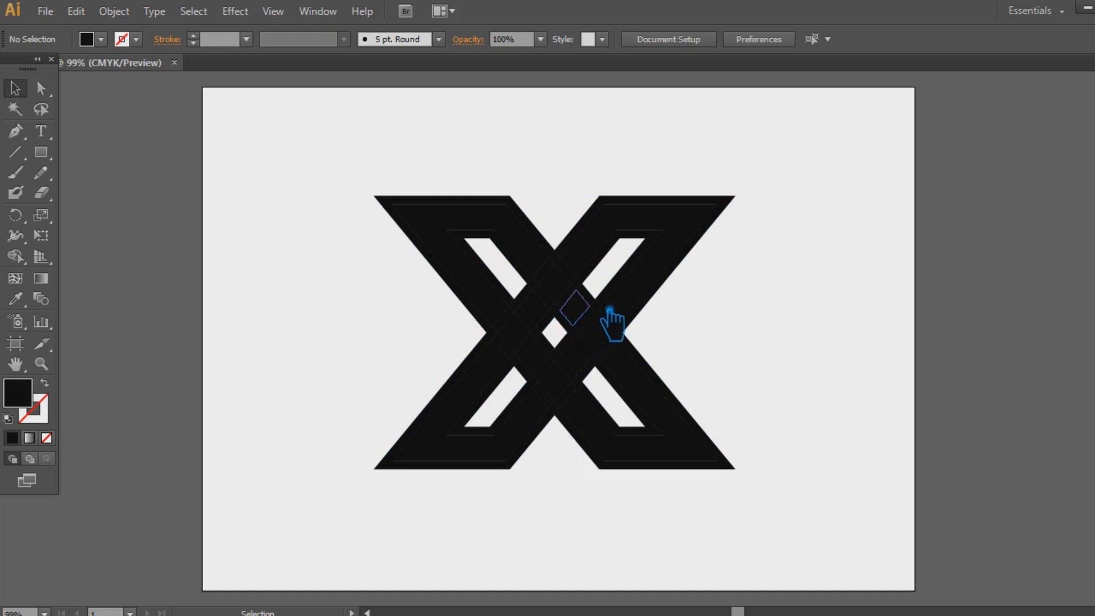
- Delete the thin offset pieces lining the four elongated openings in the arms of the X
click(629, 292)
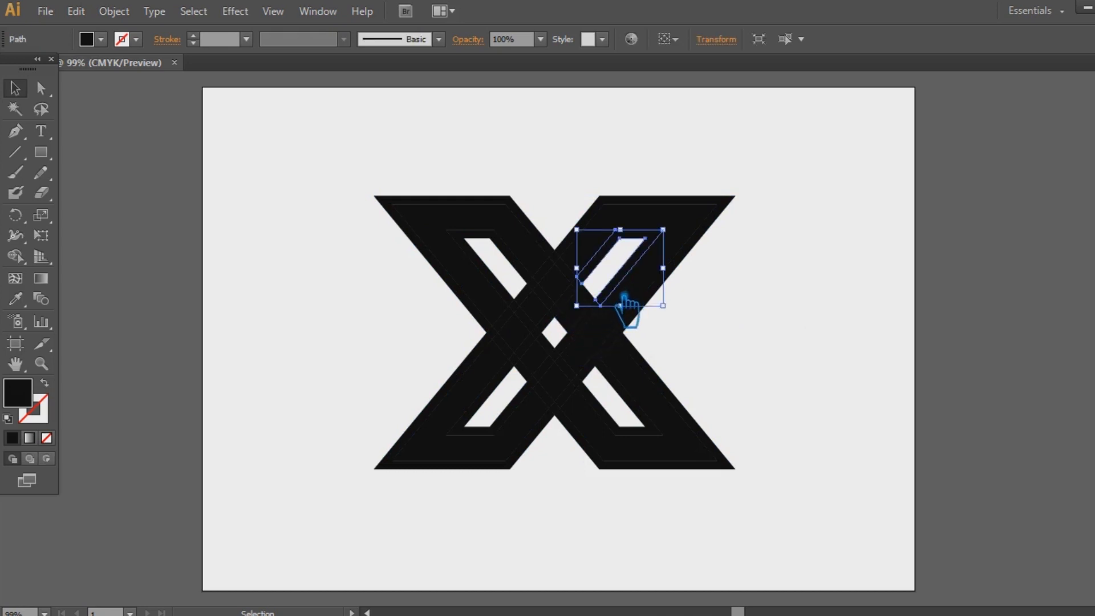
click(659, 309)
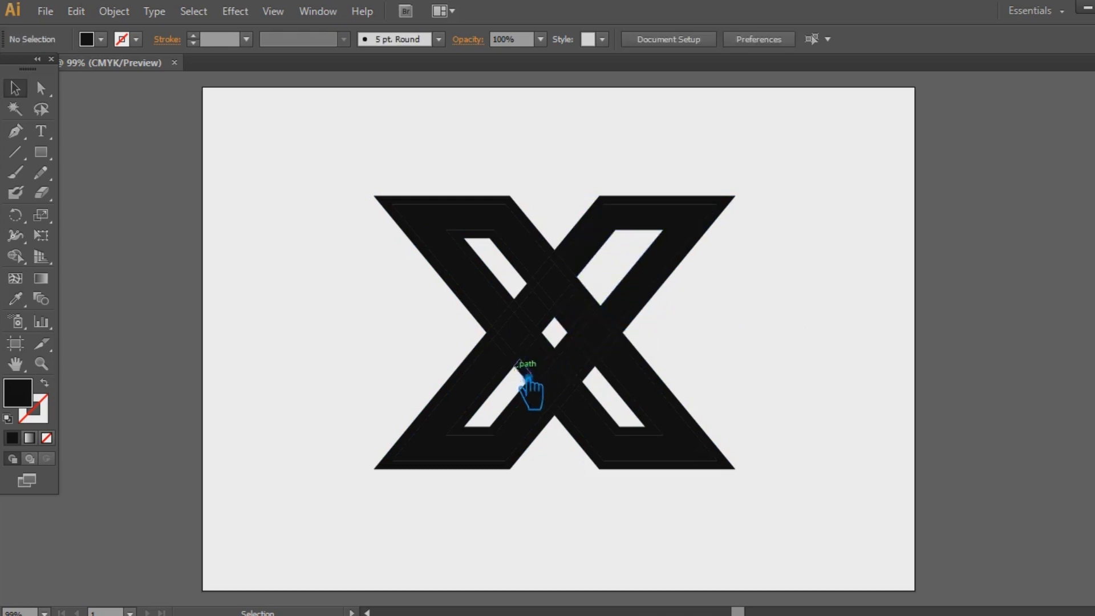
click(519, 440)
key(Delete)
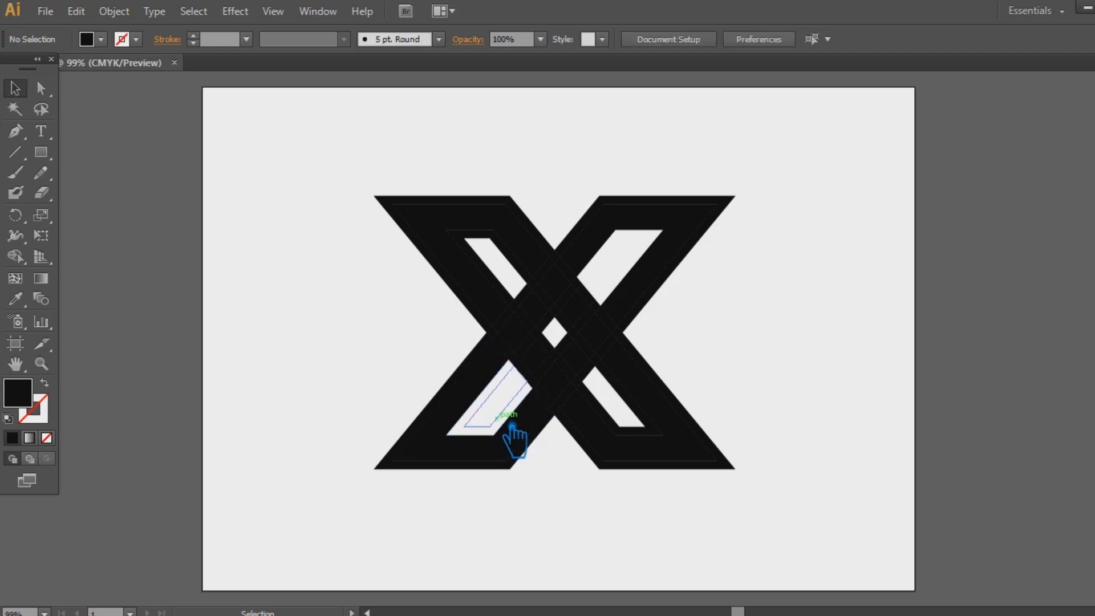
key(slash)
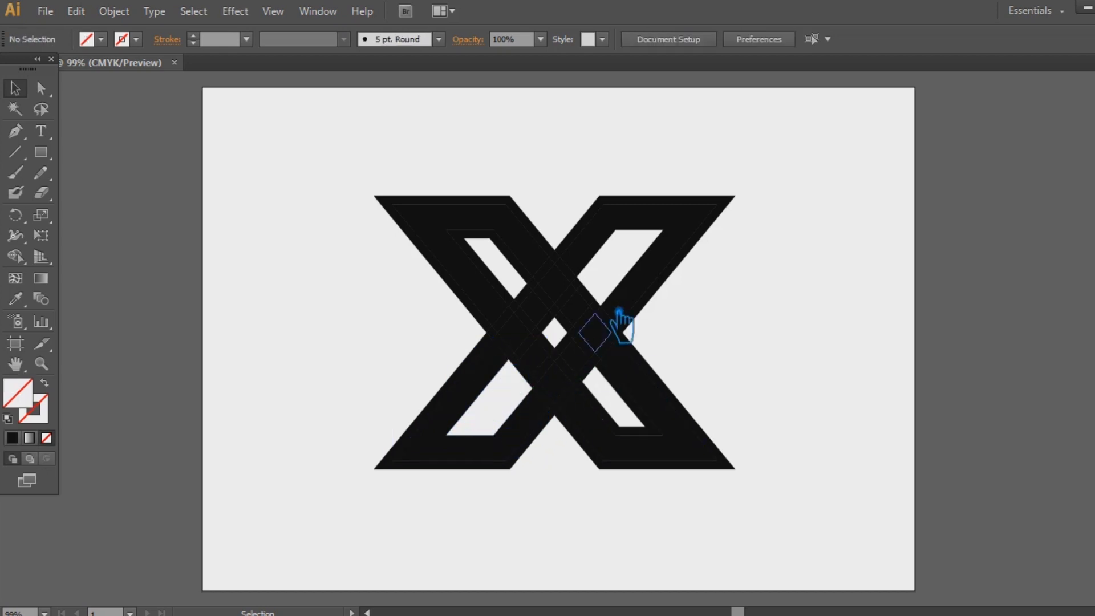
click(507, 283)
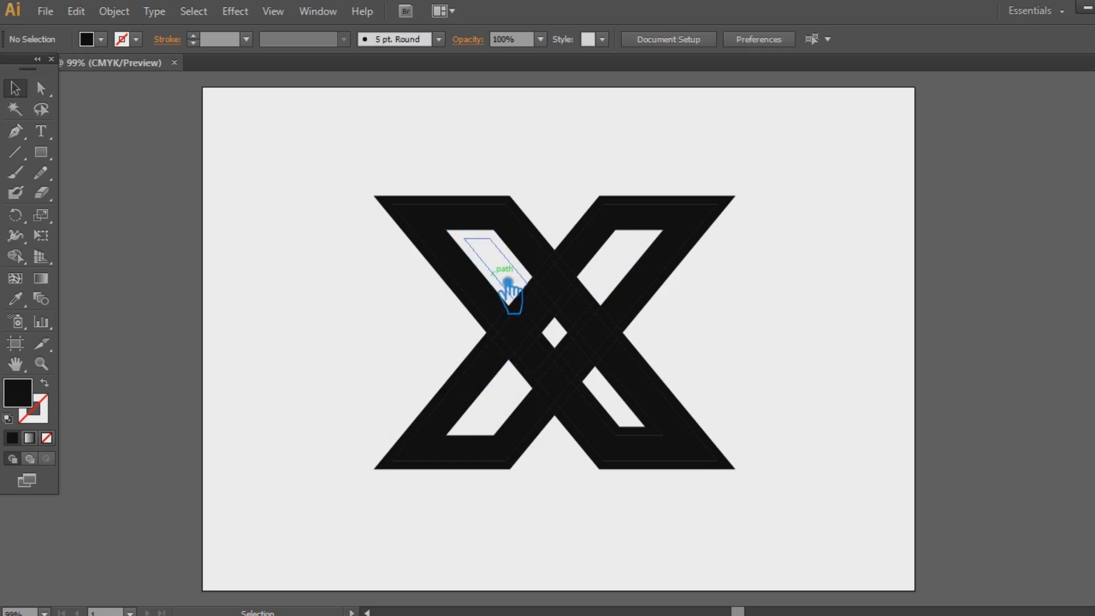
click(617, 411)
key(Delete)
key(slash)
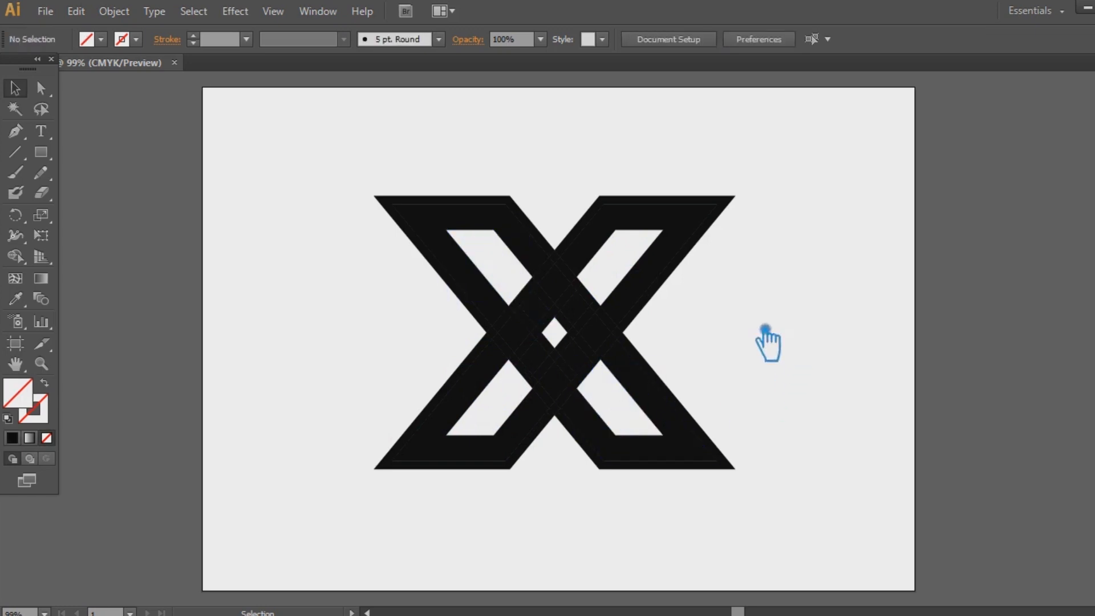
- Delete the thin offset pieces lining the small central diamond opening of the X
click(563, 346)
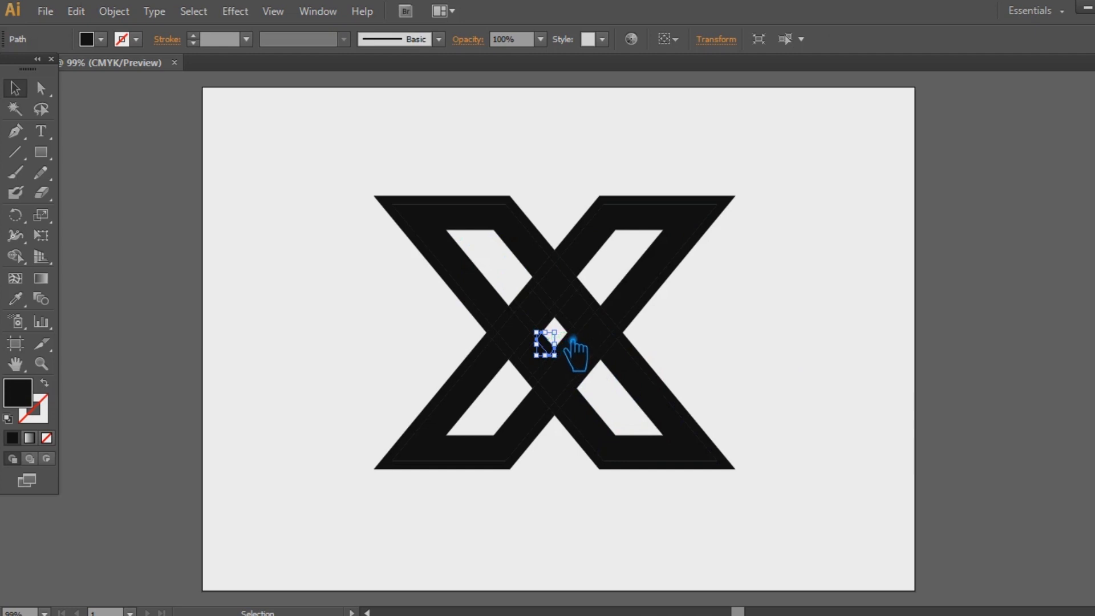
key(Delete)
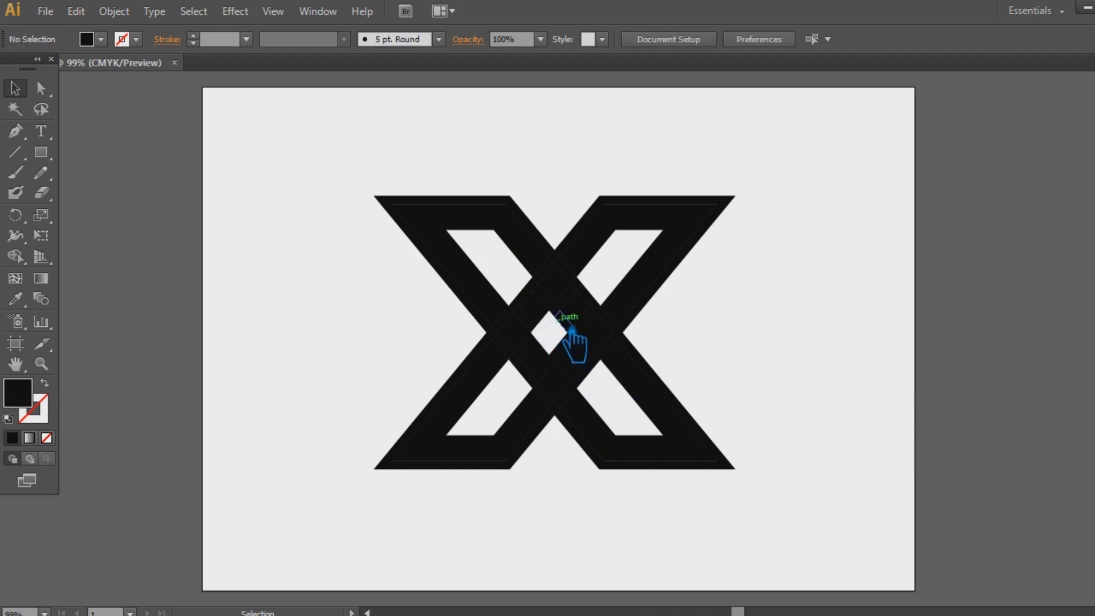
click(569, 323)
click(576, 345)
click(577, 357)
click(558, 341)
shift+click(559, 334)
key(Delete)
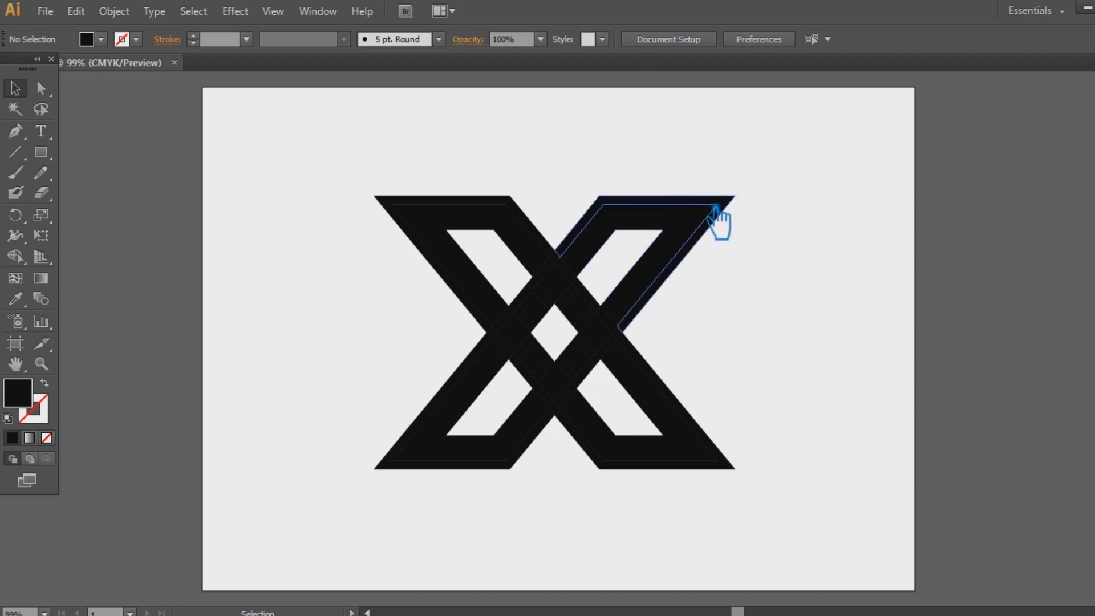
- Delete the outer offset borders of all four arms and the small diamond pieces in the X's right and bottom notches
click(695, 205)
key(Delete)
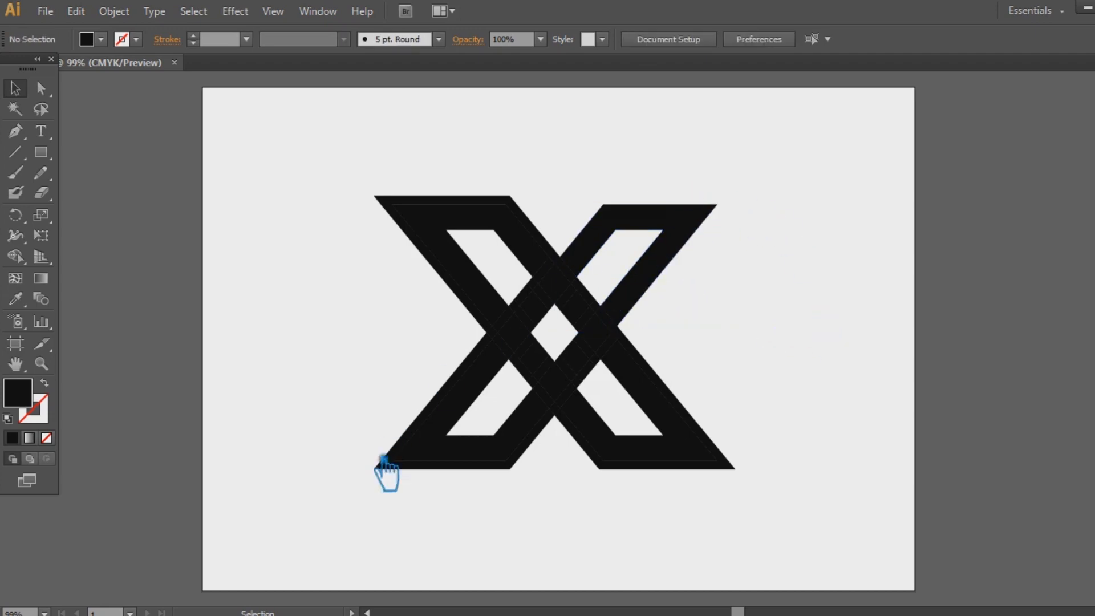
click(393, 469)
key(Delete)
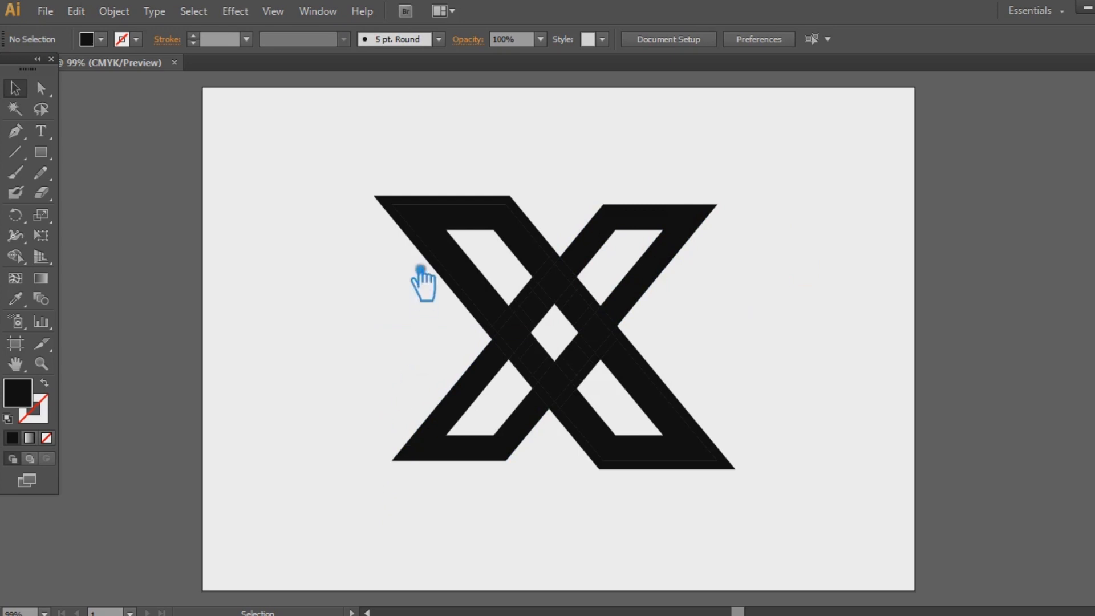
click(393, 205)
key(Delete)
click(739, 472)
key(Delete)
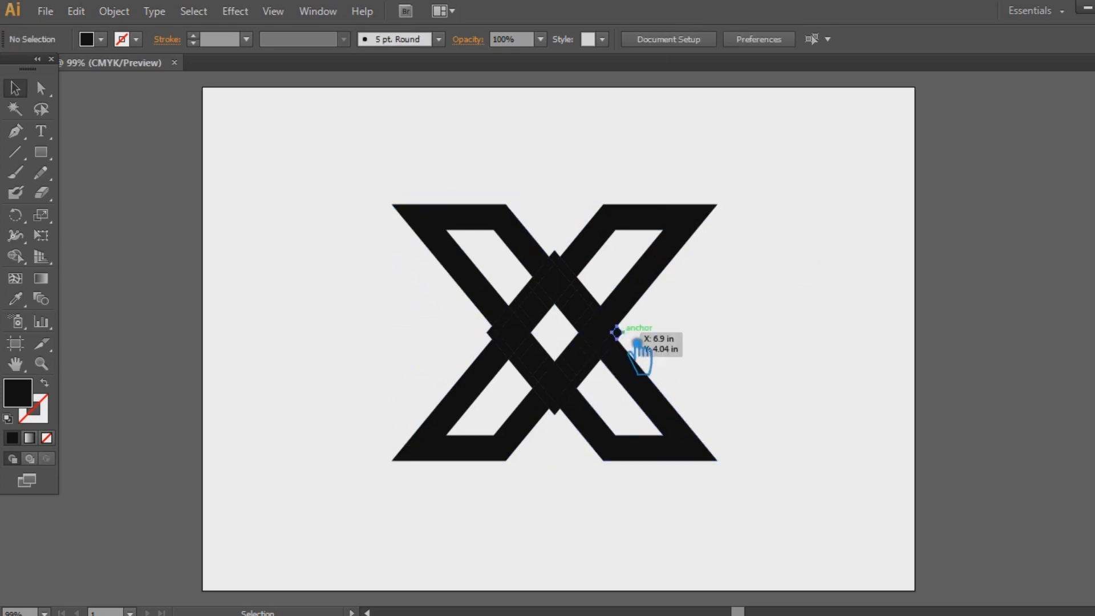
click(564, 430)
key(Delete)
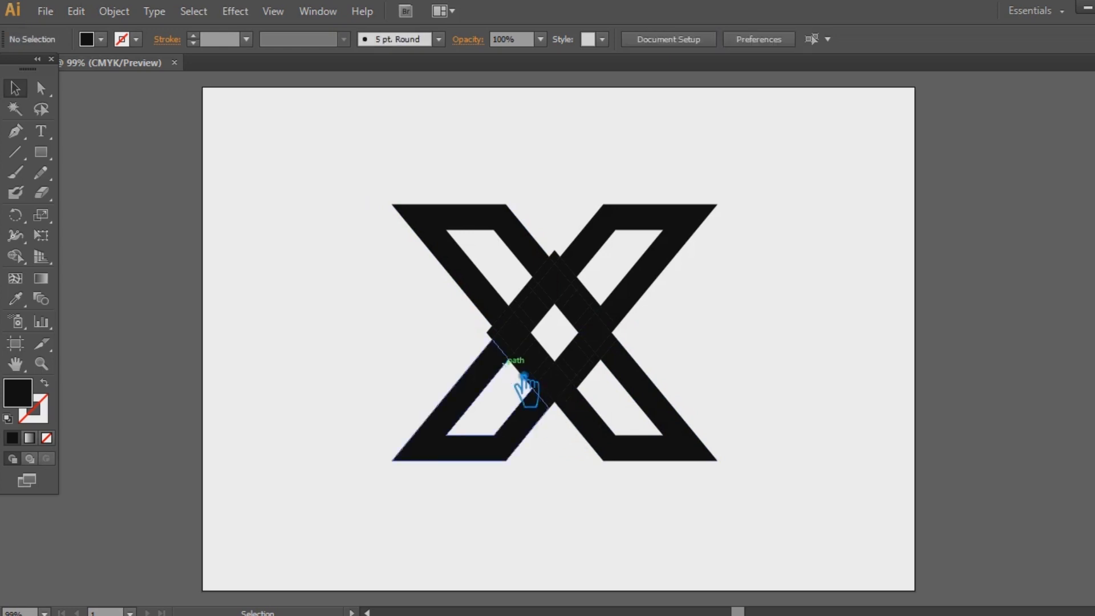
- Try deleting the offset pieces between the lower-left arm and the central crossing so that the arm is cut free
click(530, 379)
key(Delete)
click(542, 396)
key(Delete)
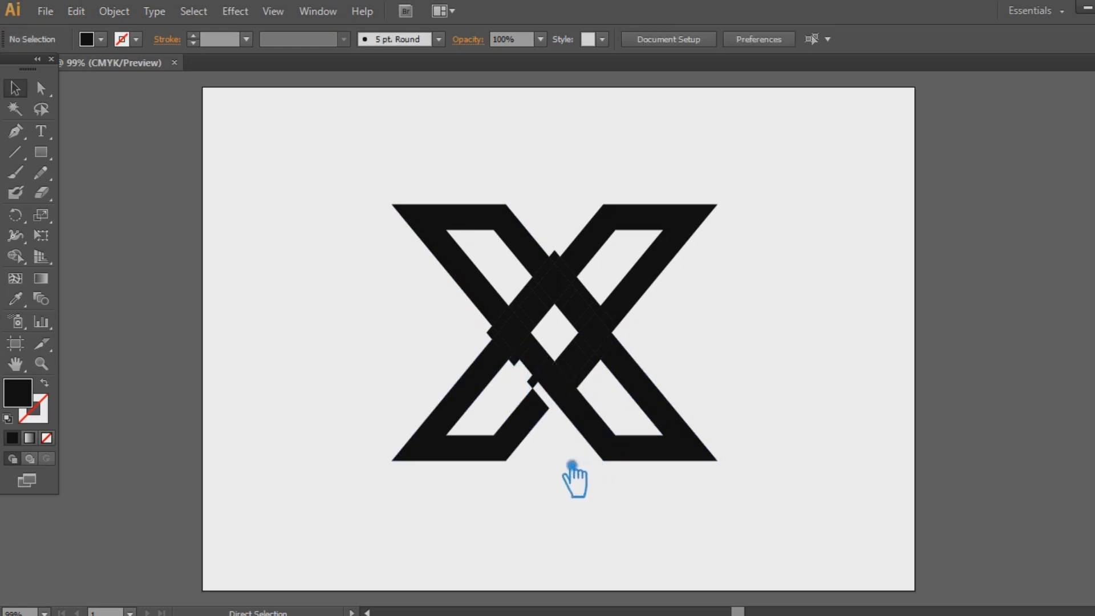
click(549, 389)
key(Delete)
click(539, 390)
key(Delete)
click(520, 363)
key(Delete)
click(496, 335)
key(Delete)
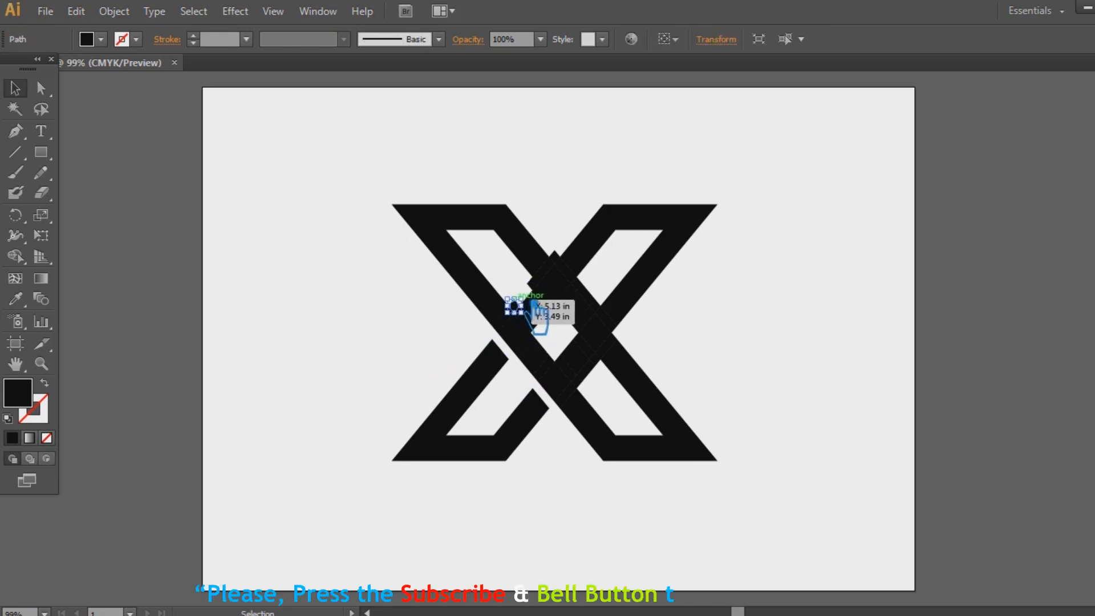
- Try deleting the remaining small offset pieces around the top and lower-right parts of the crossing, and undo the recent center deletions
click(572, 264)
key(Delete)
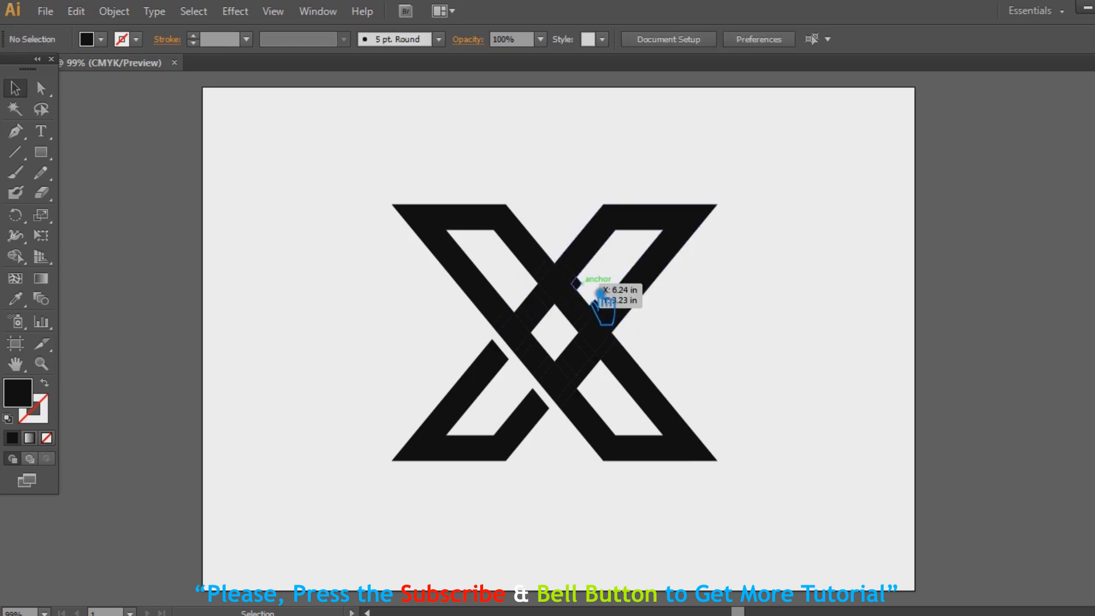
click(589, 372)
key(Delete)
click(596, 393)
key(Delete)
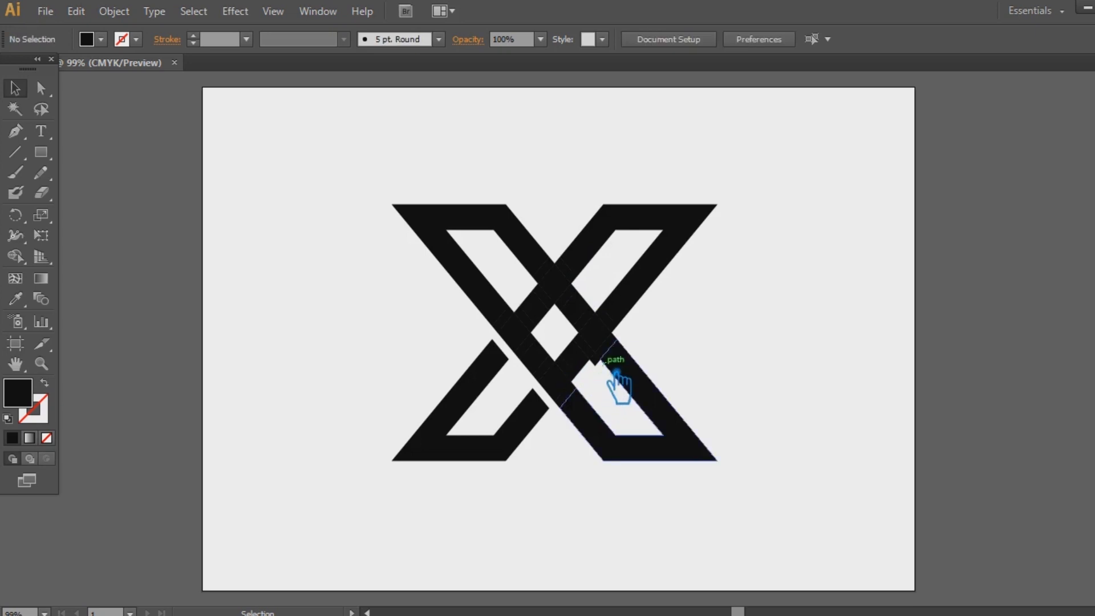
click(597, 361)
key(Delete)
key(ctrl+z)
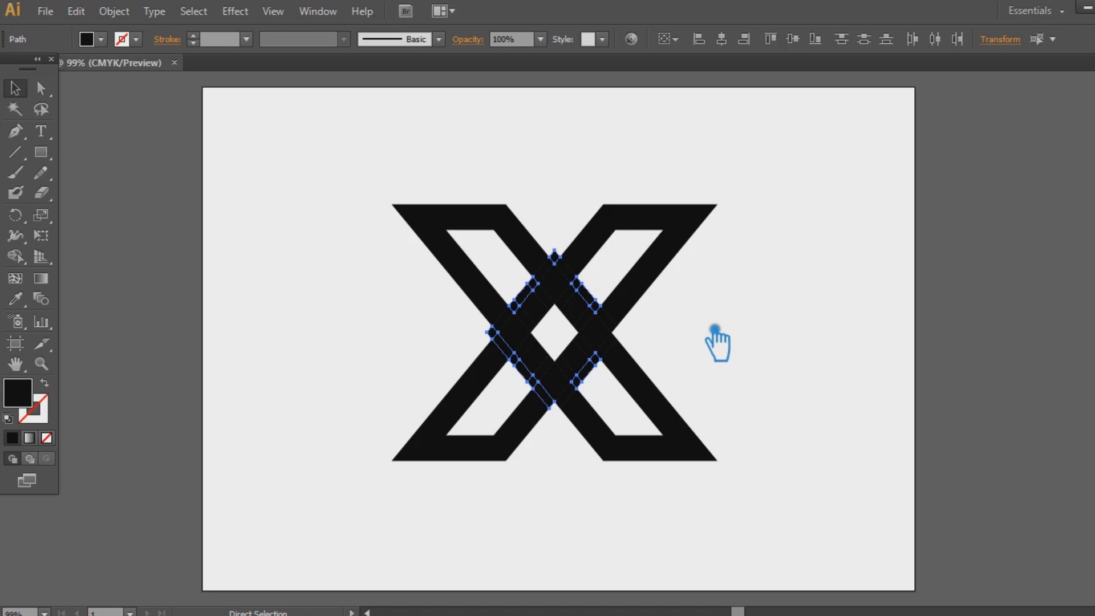
- Delete the left and top notch diamonds, the small pieces edging the lower-left opening, and the strip joining the upper-right arm to the crossing
key(v)
click(826, 378)
click(494, 333)
drag(494, 333, 570, 431)
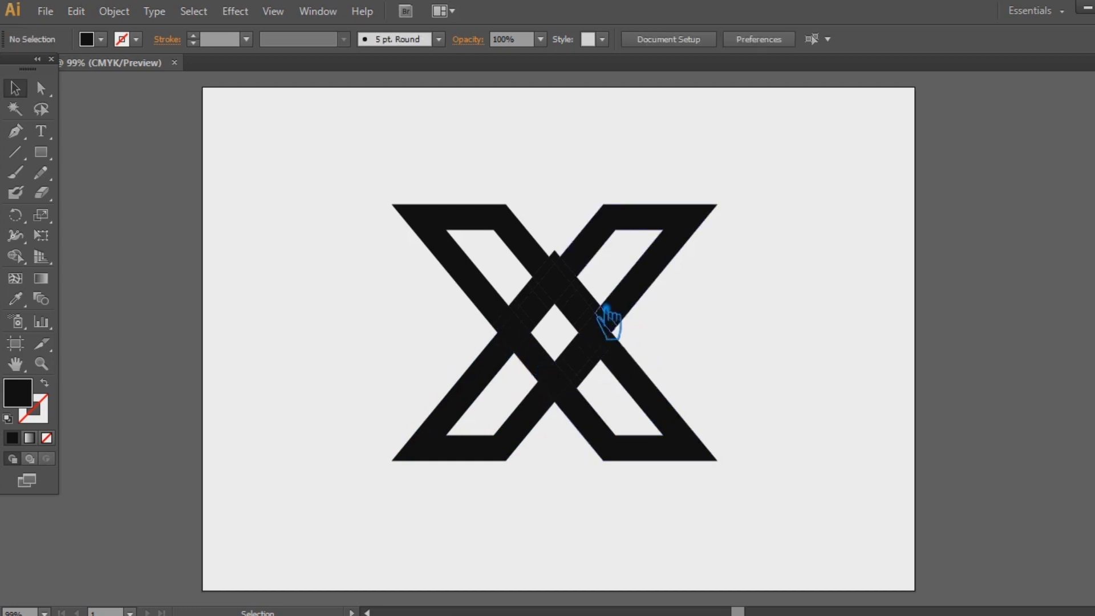
drag(570, 258, 574, 232)
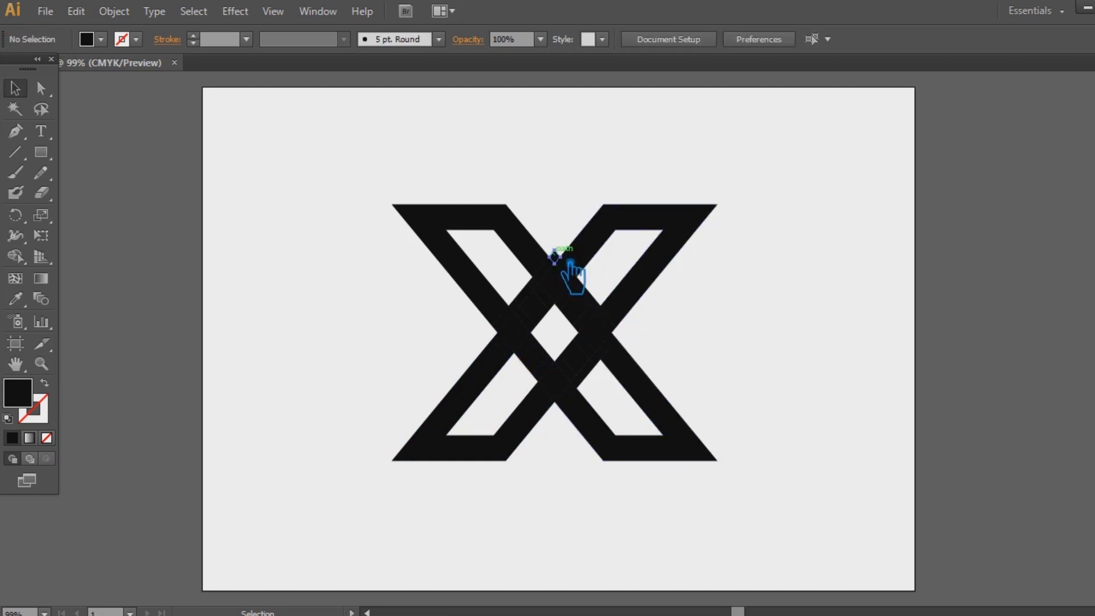
drag(585, 275, 627, 318)
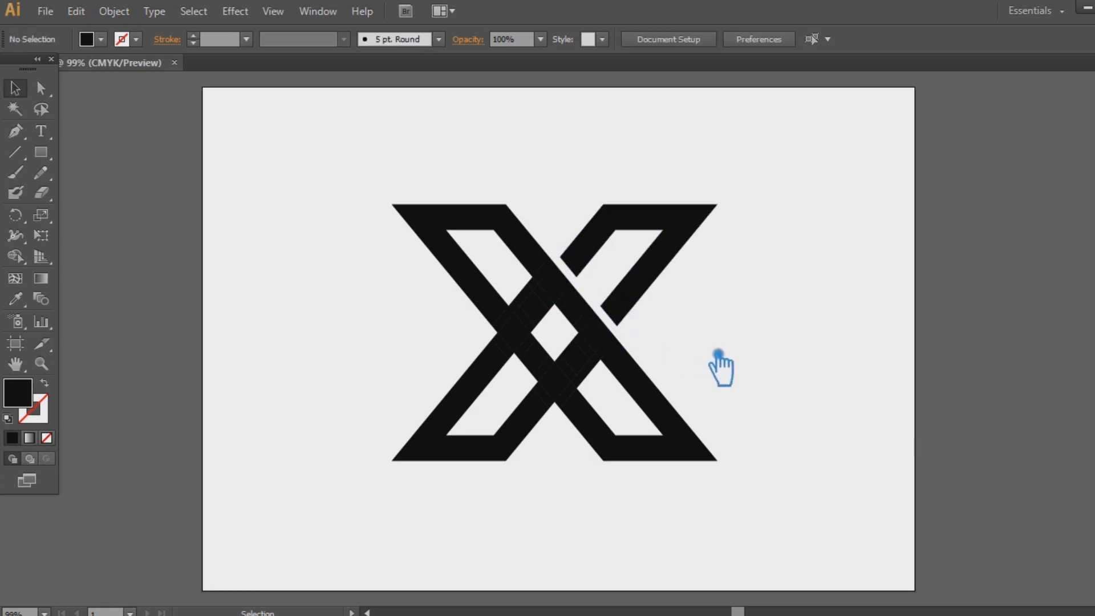
- Delete the small offset pieces along the inner ends of the upper-left and lower-right openings
click(534, 306)
key(Delete)
click(542, 303)
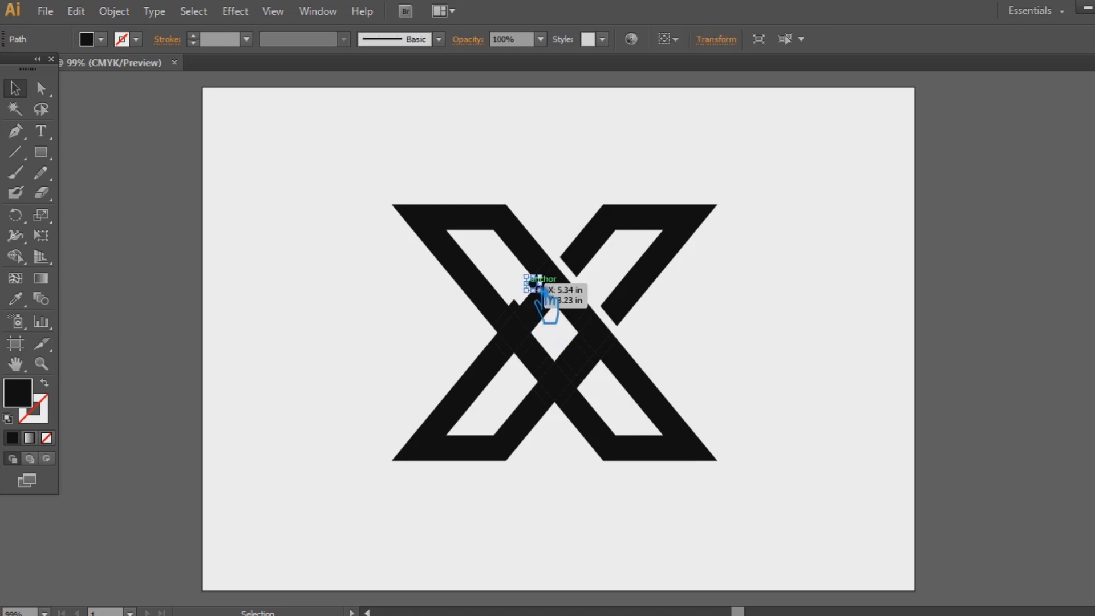
key(Delete)
click(530, 324)
key(Delete)
click(605, 392)
key(Delete)
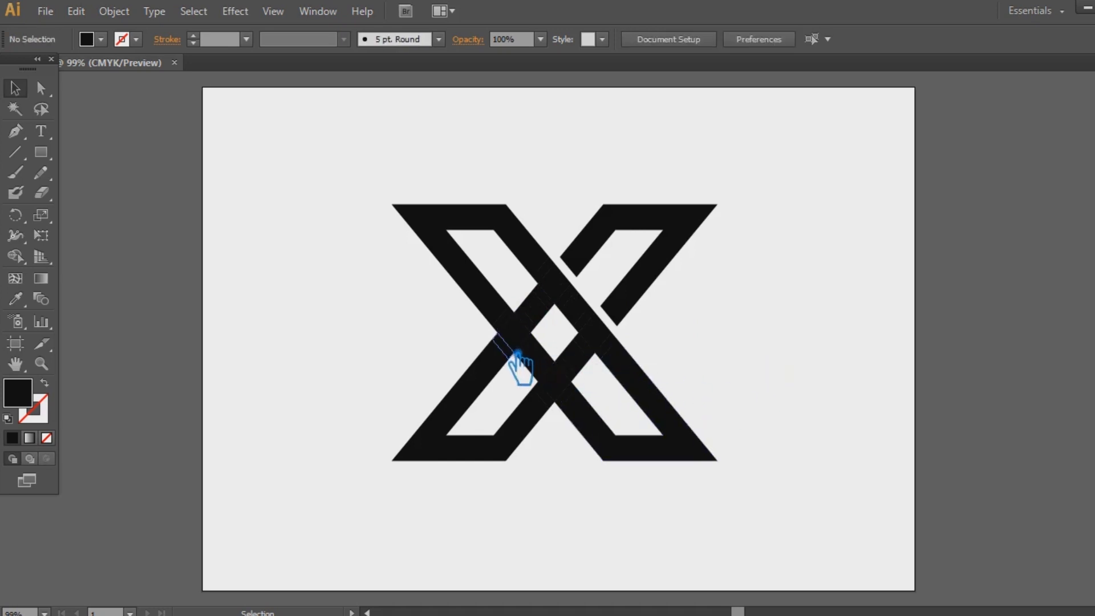
- Fill the separated upper-right arm with dark red using the RGB color model
drag(738, 305, 663, 226)
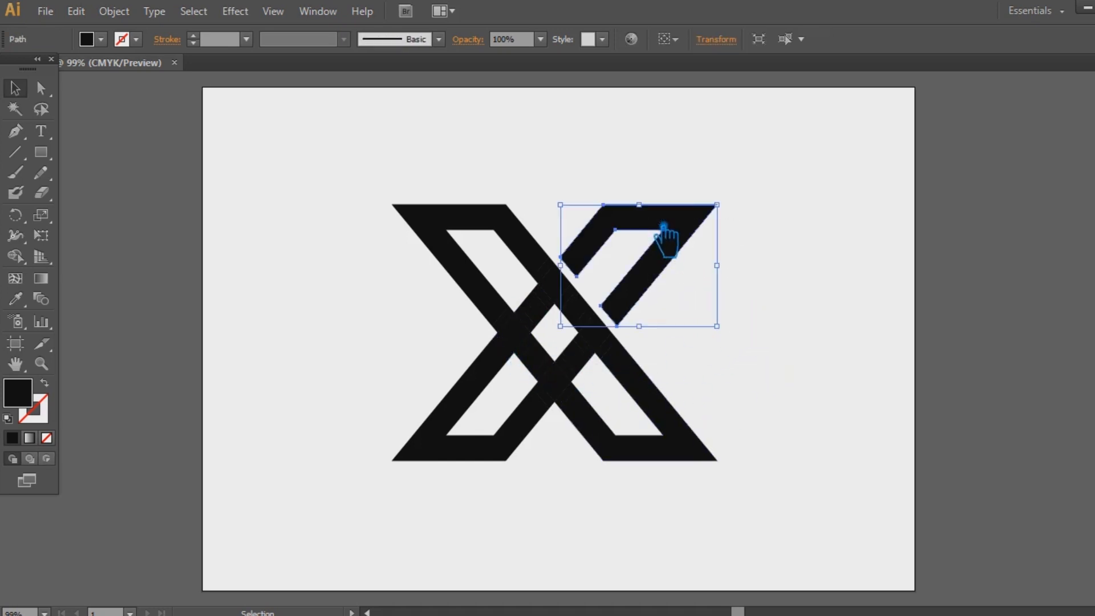
double_click(33, 401)
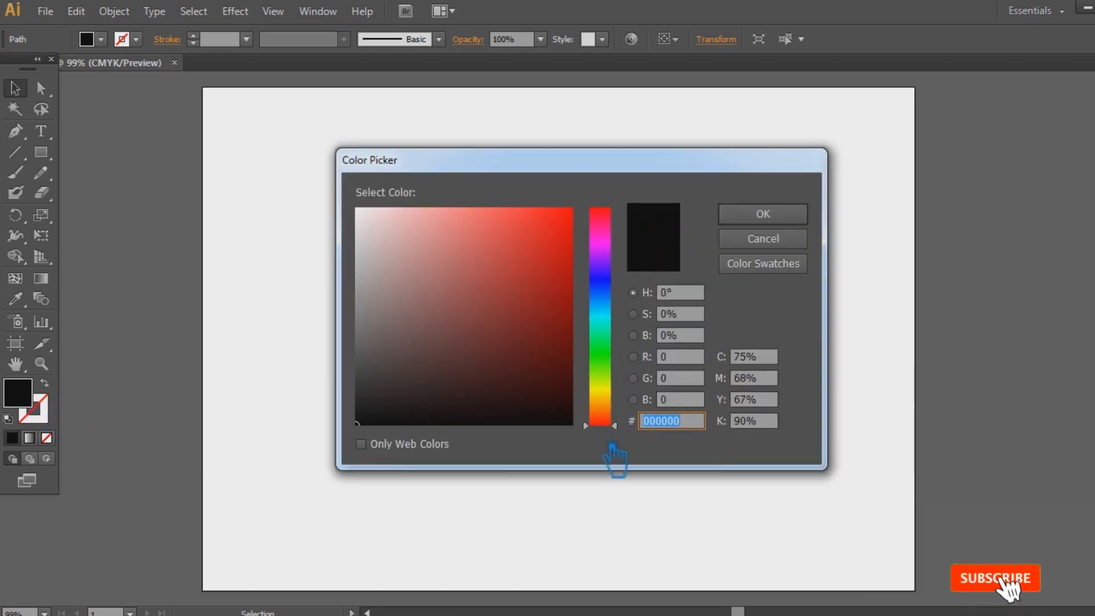
click(516, 344)
mouse_move(527, 343)
mouse_down()
mouse_move(562, 303)
mouse_move(568, 317)
mouse_up()
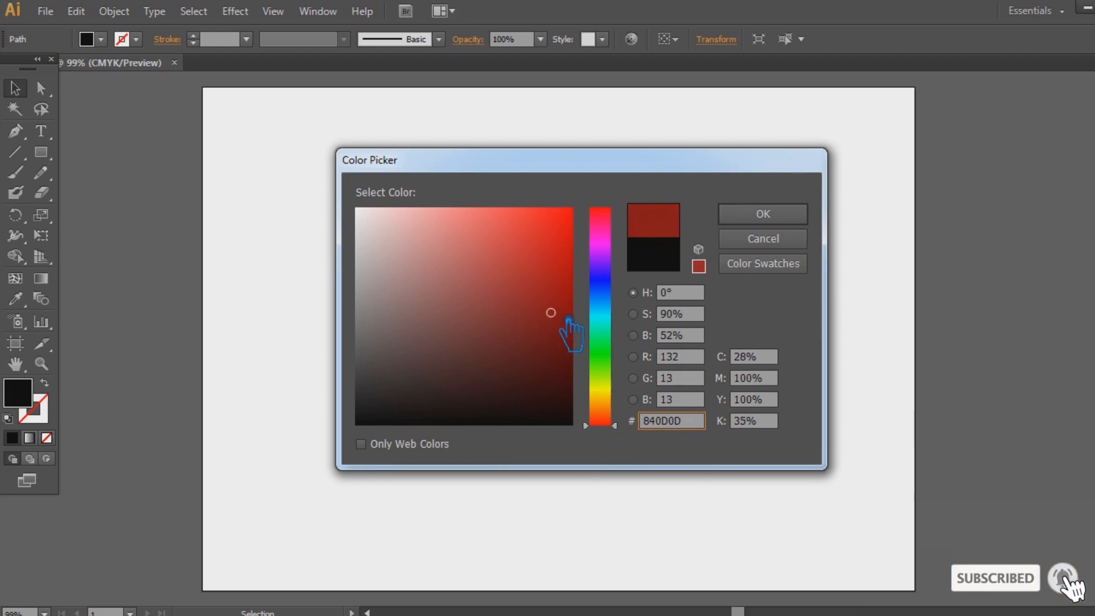
click(793, 216)
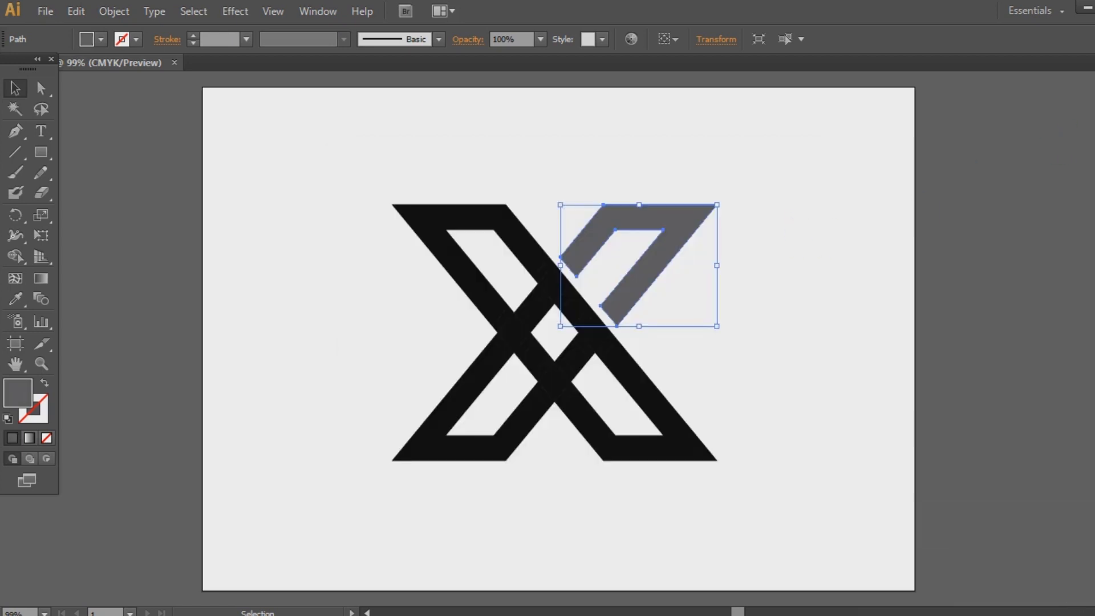
key(F6)
click(1086, 73)
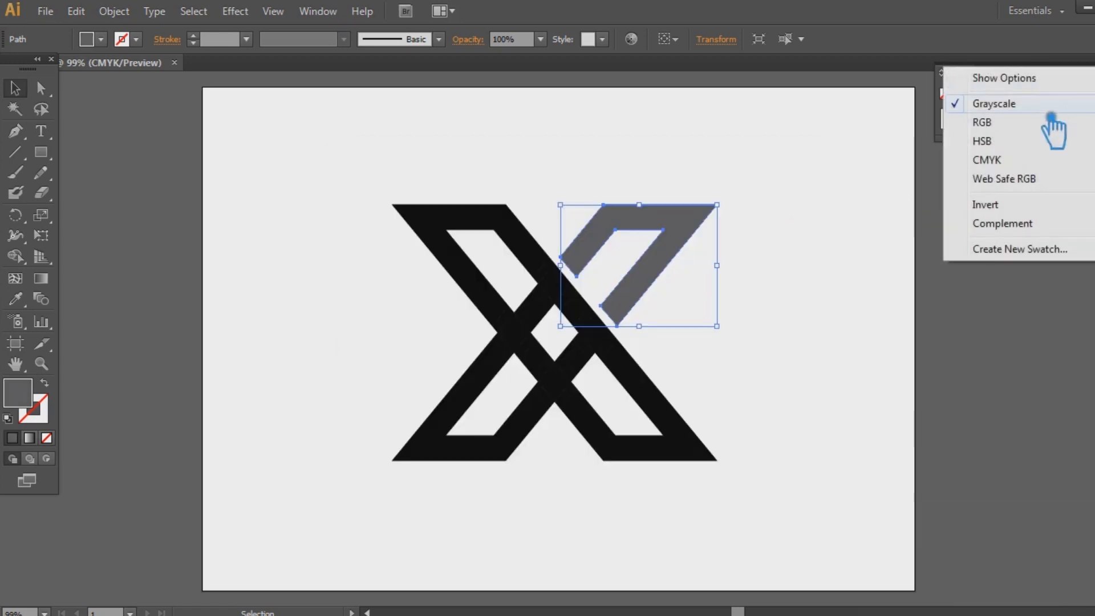
click(1054, 120)
click(884, 282)
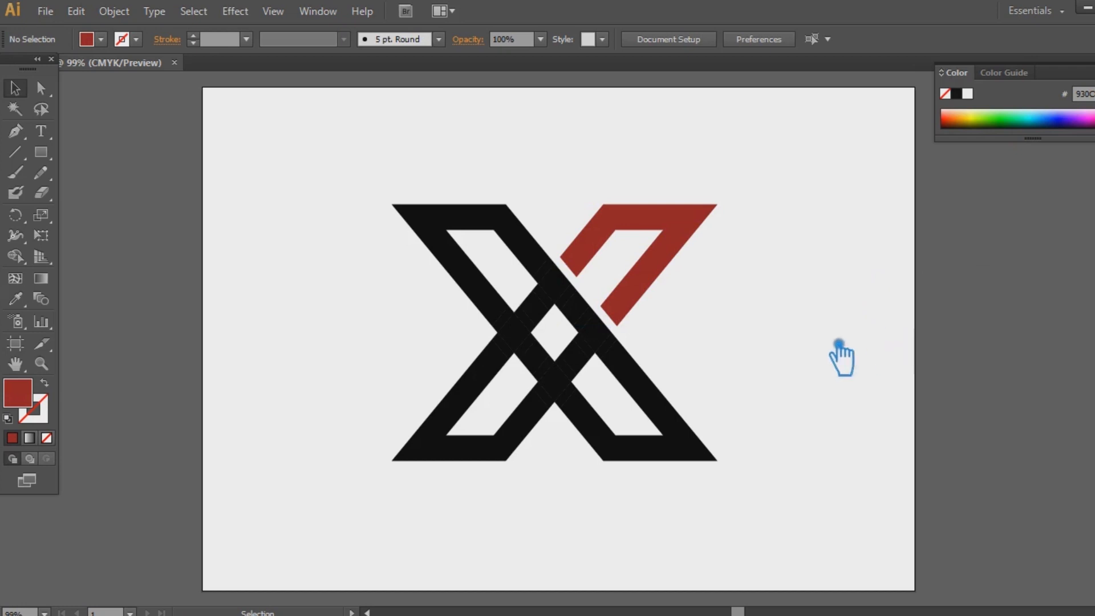
- Apply the upper-right arm's dark red fill to the lower-left arm with the Eyedropper, and deselect the artwork
click(528, 453)
click(15, 300)
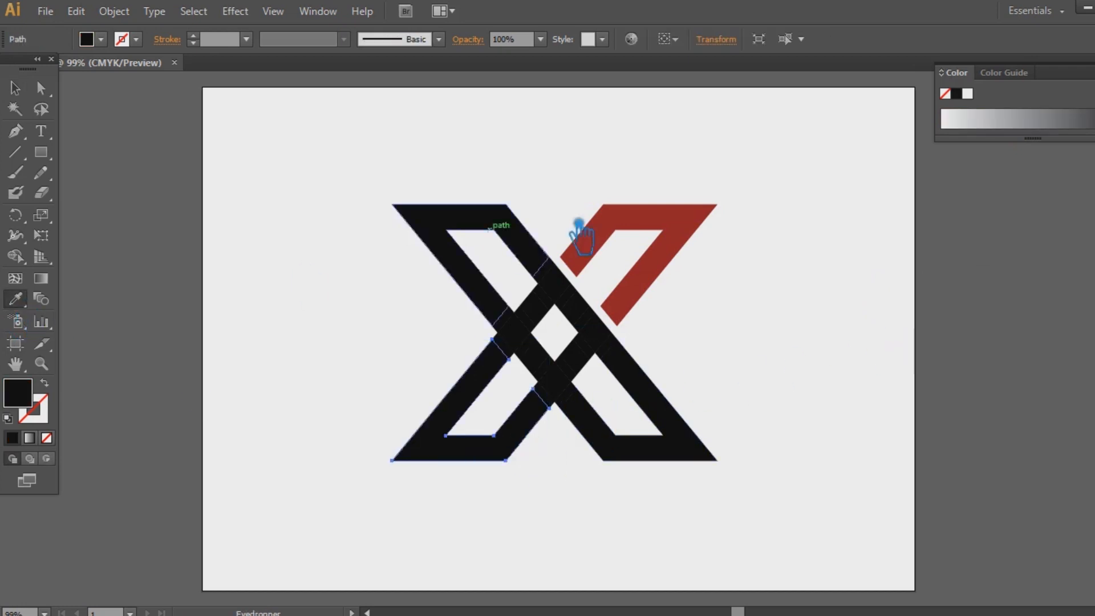
click(692, 237)
click(15, 88)
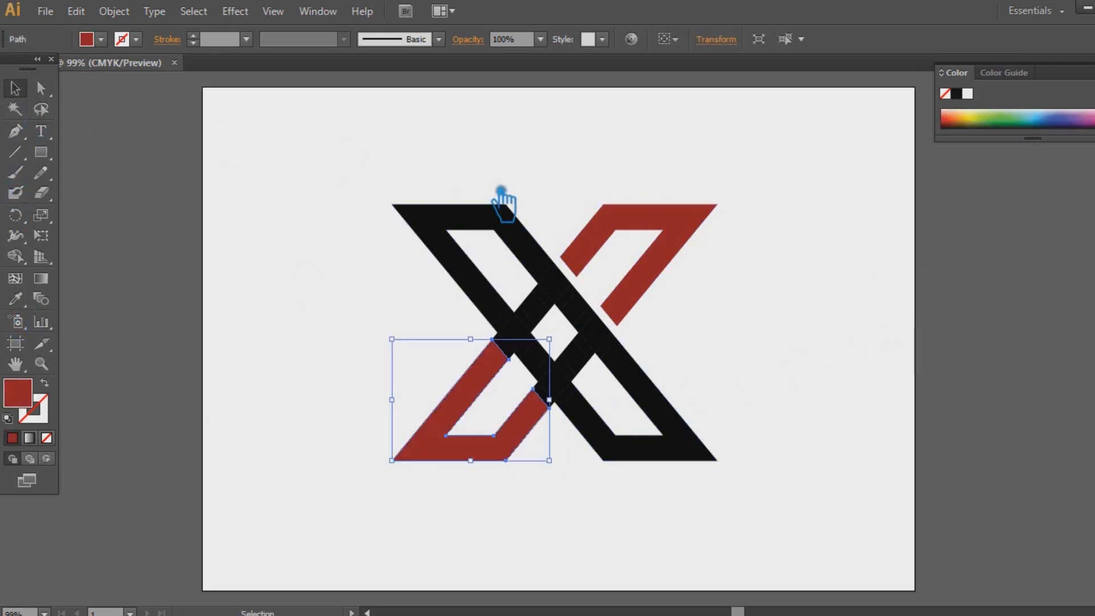
click(558, 267)
click(320, 300)
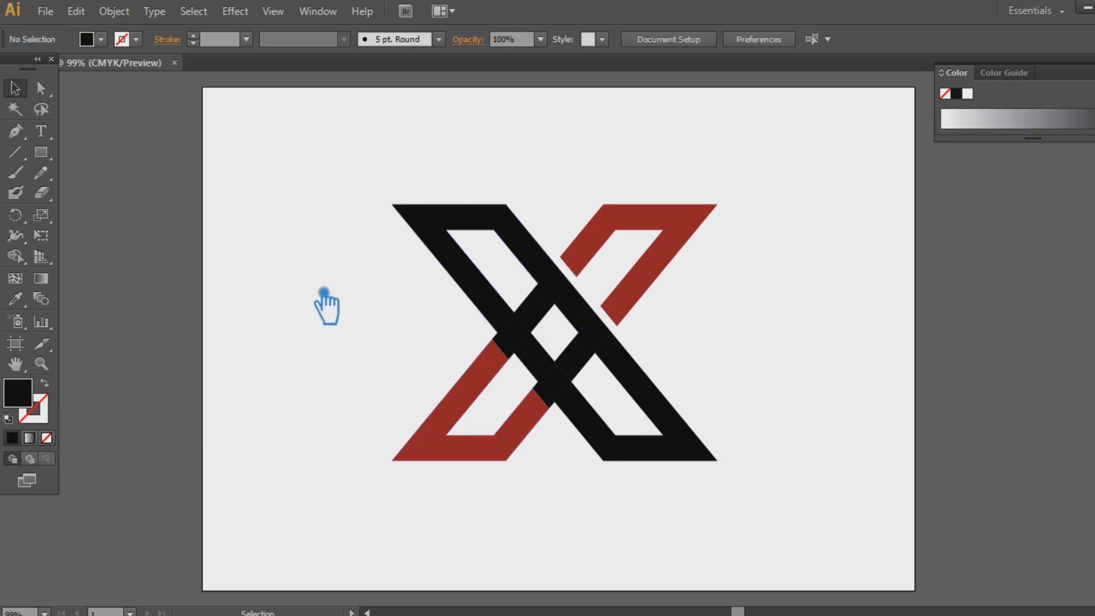
- Unite the three adjoining pieces at the lower-right side of the central diamond into one shape with Pathfinder Unite
click(609, 342)
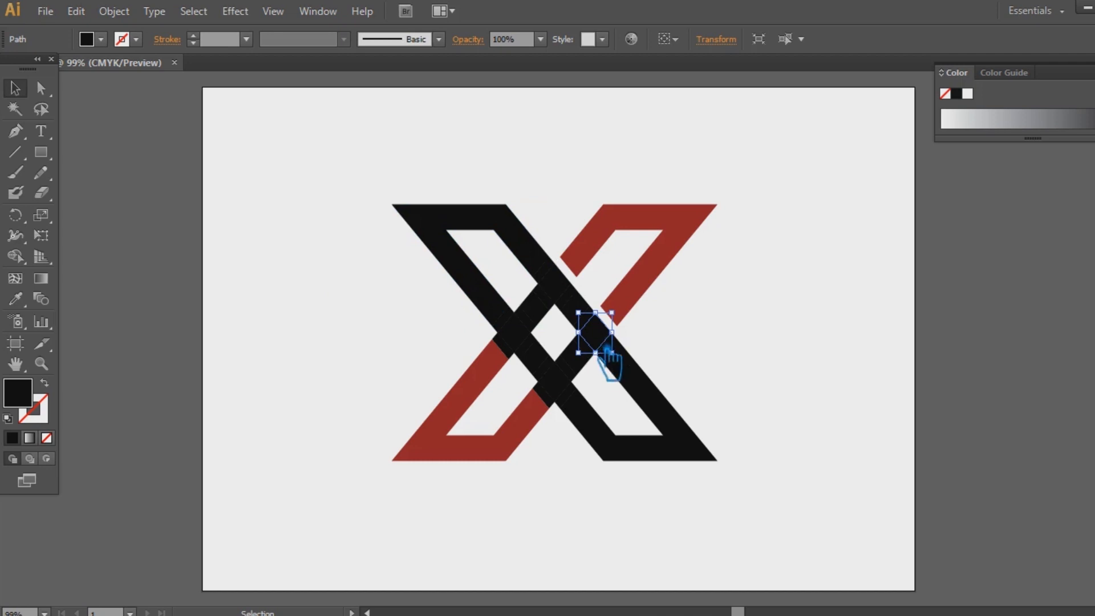
shift+click(592, 368)
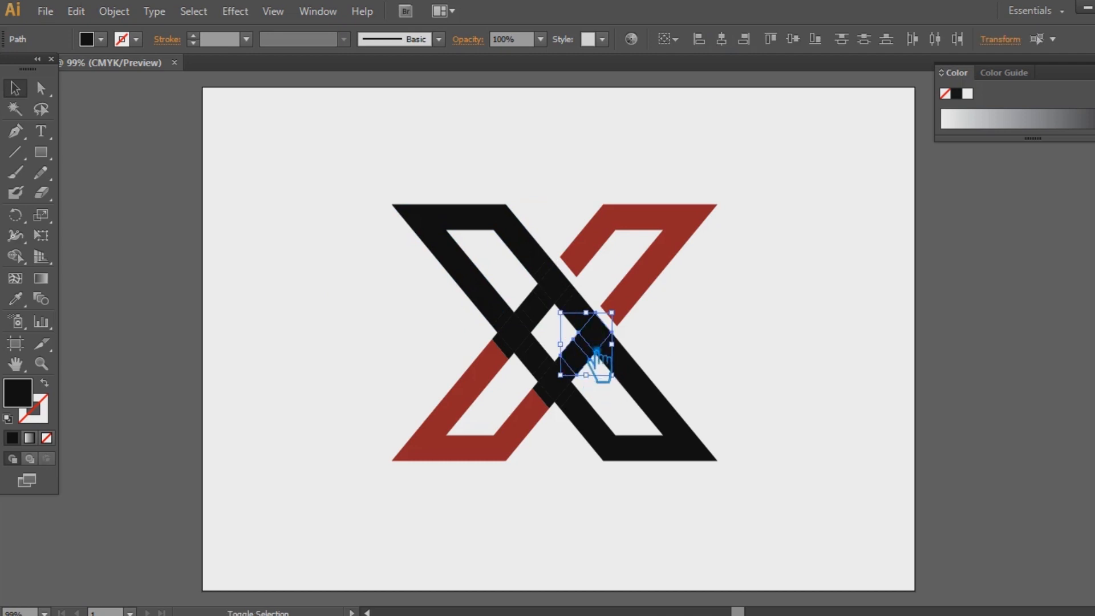
shift+click(584, 378)
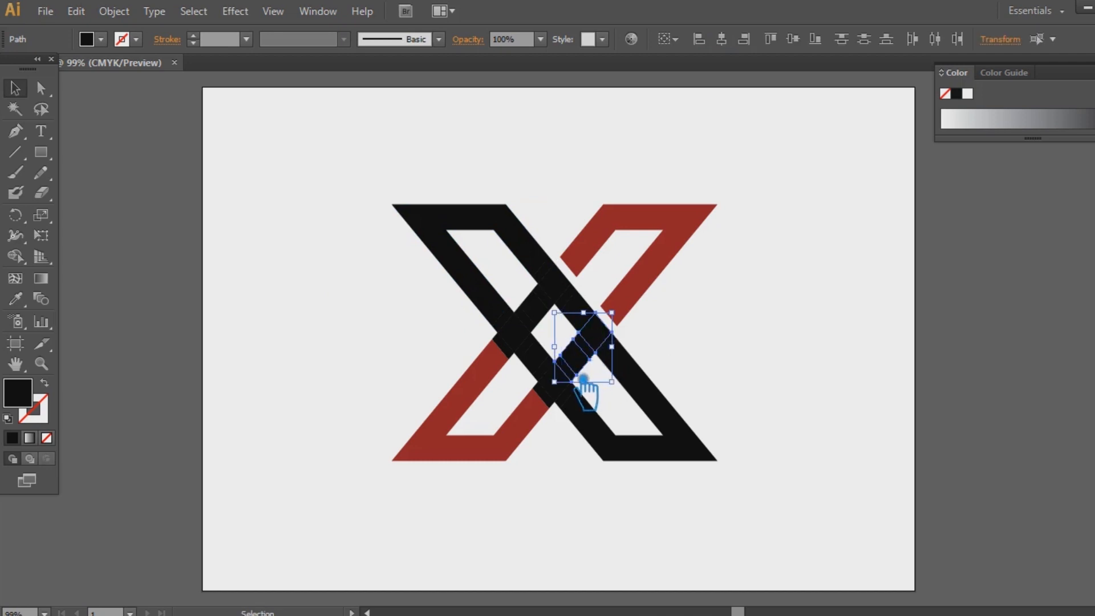
key(shift+ctrl+F9)
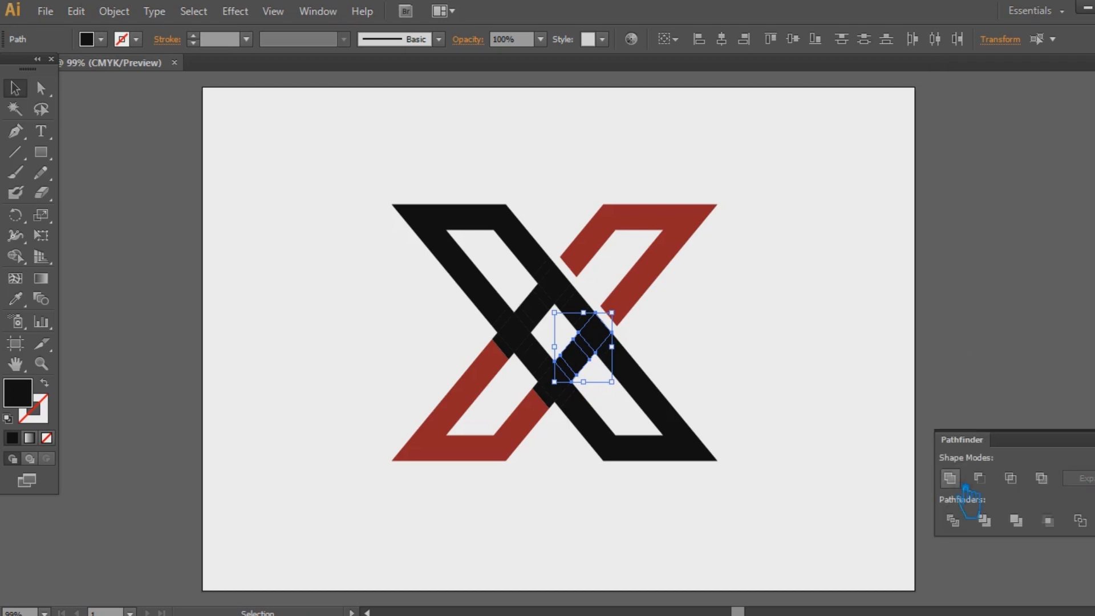
click(950, 479)
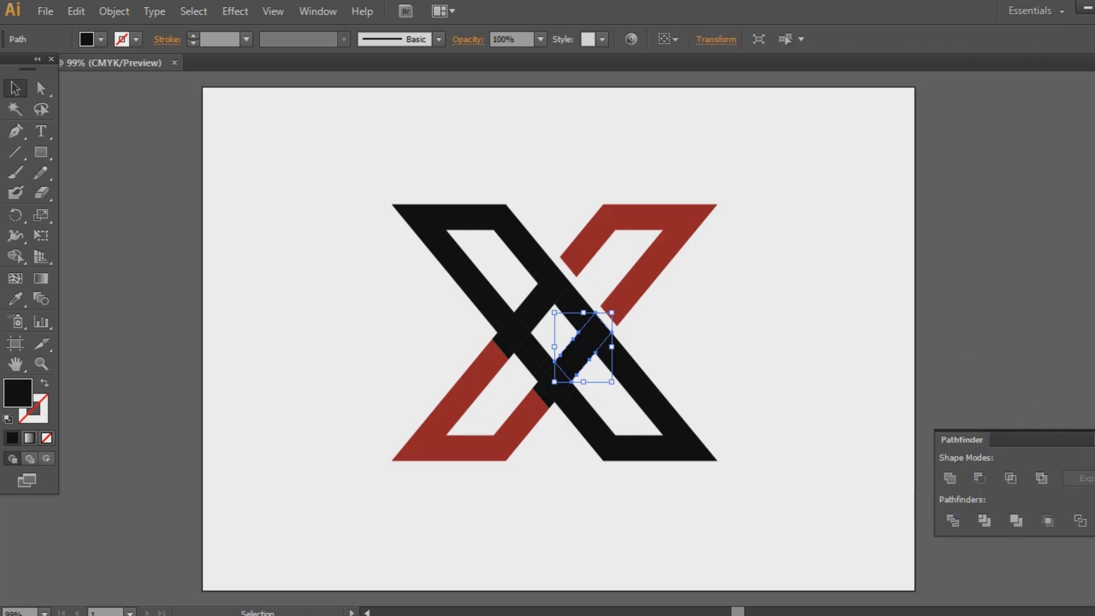
key(shift+ctrl+F9)
- Remove the extra anchor points along the long edges of the united piece with the Delete Anchor Point tool
key(minus)
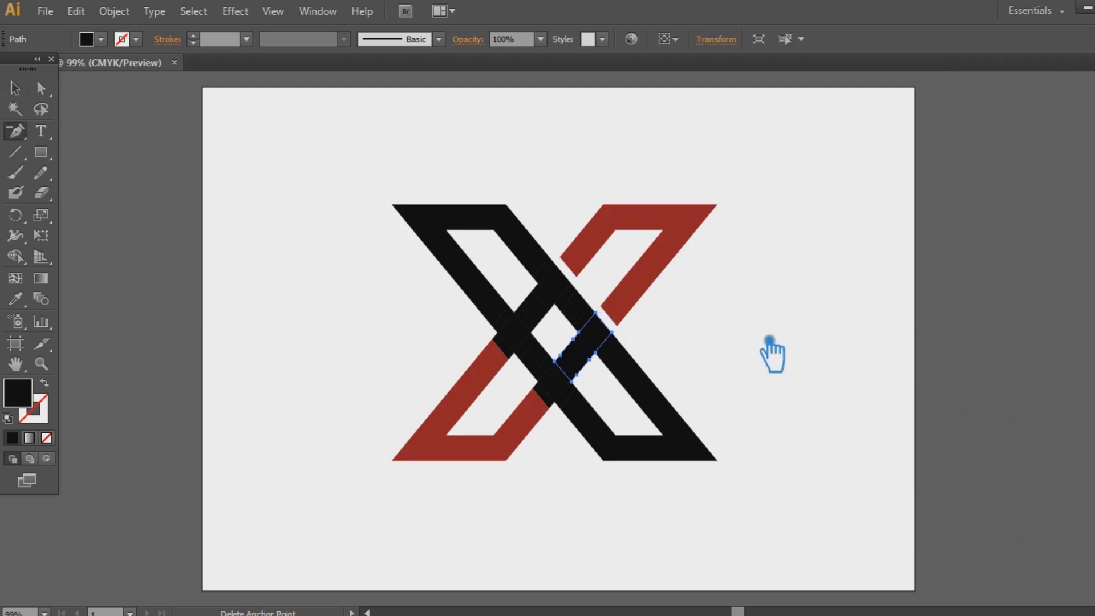
click(586, 349)
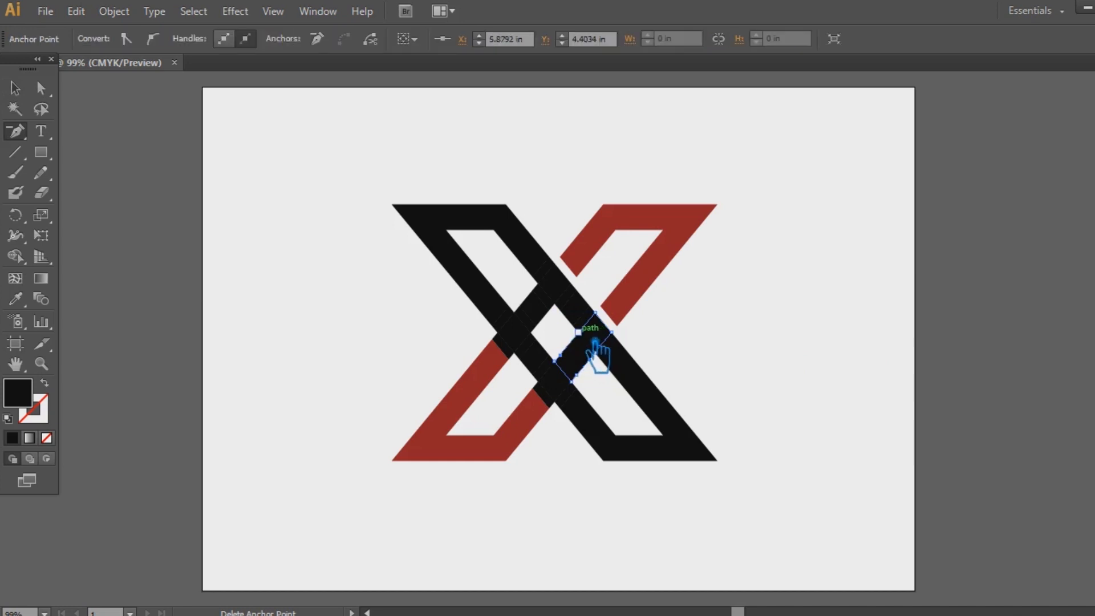
click(608, 371)
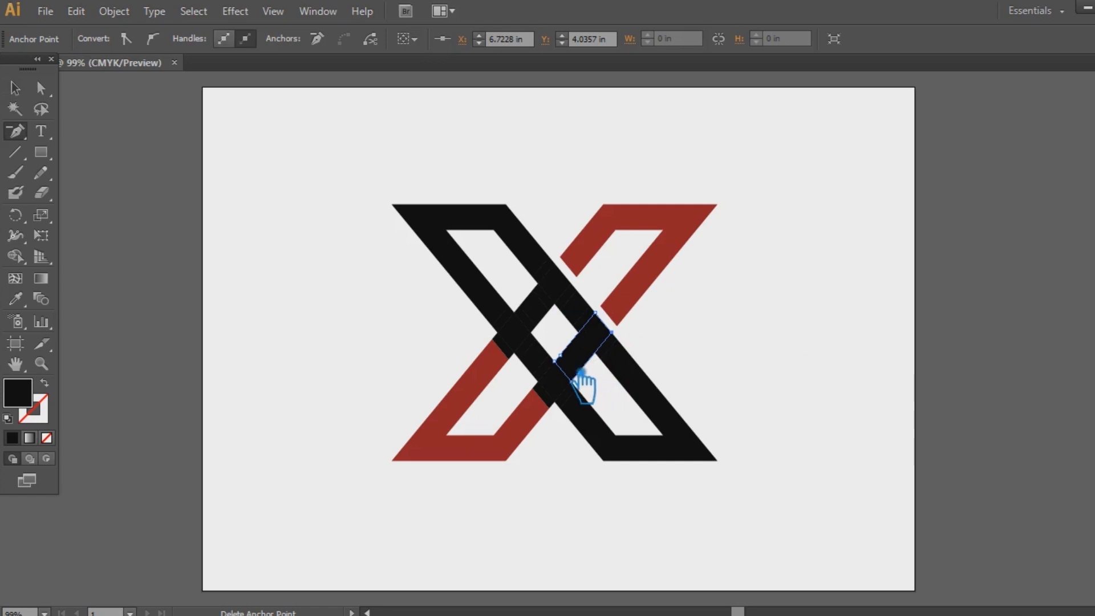
click(574, 366)
click(16, 89)
click(272, 203)
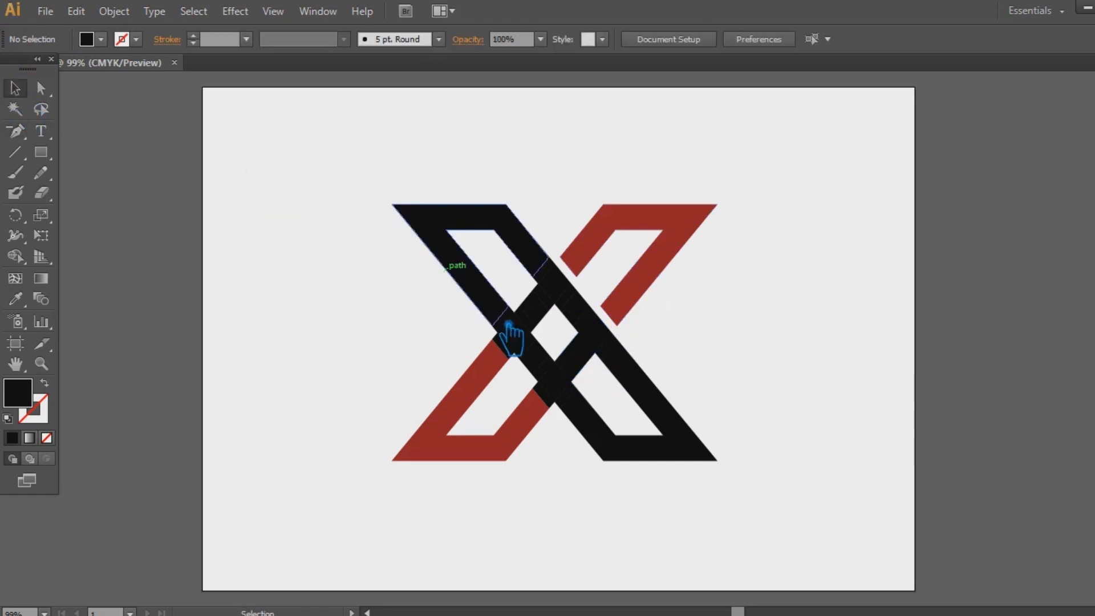
click(605, 363)
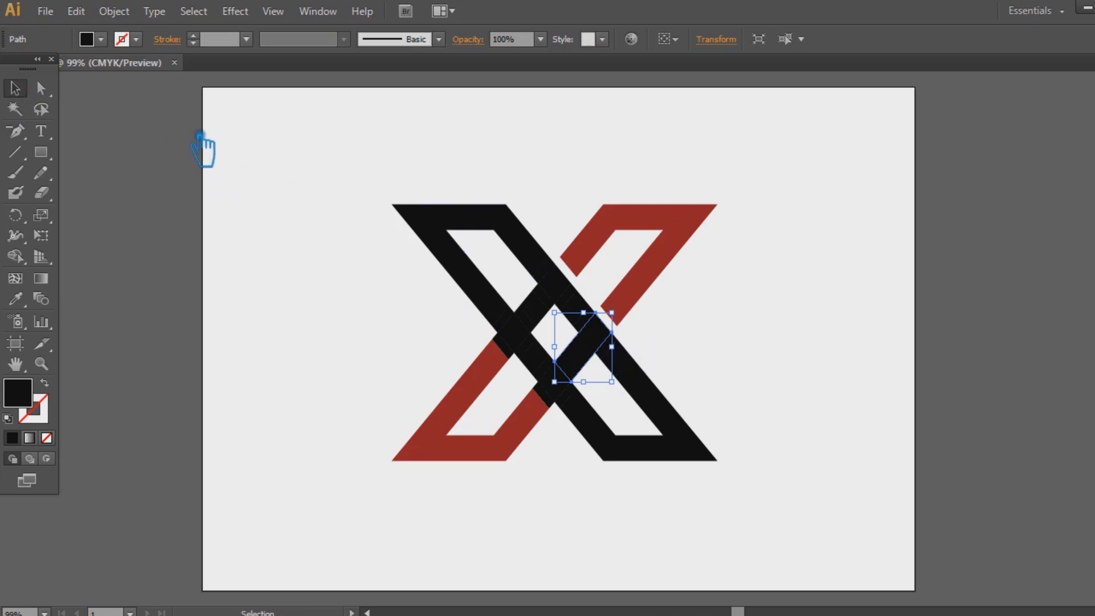
click(813, 290)
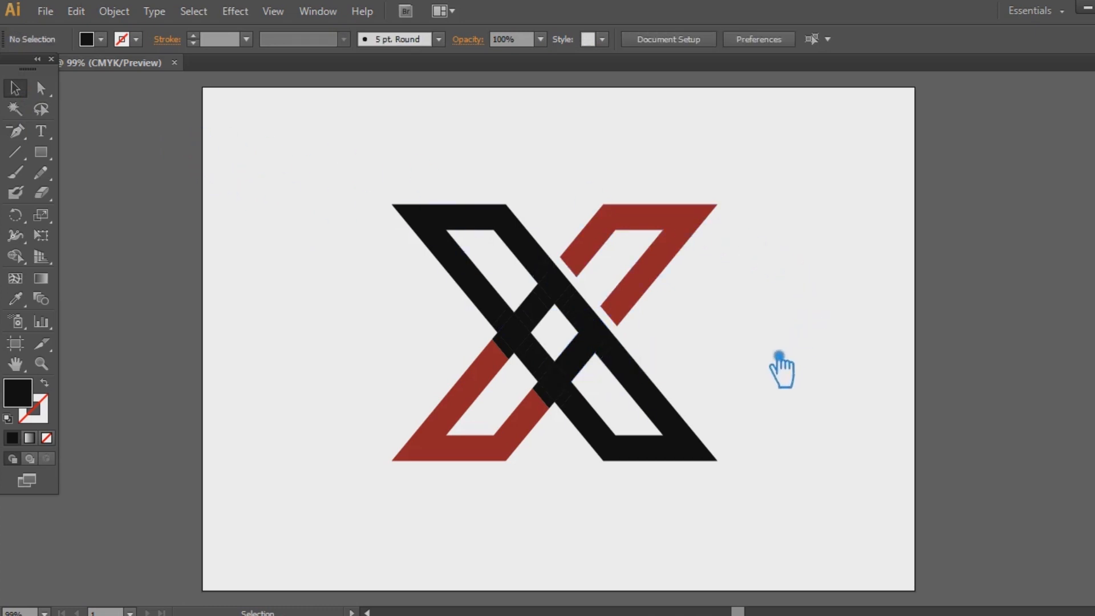
click(573, 380)
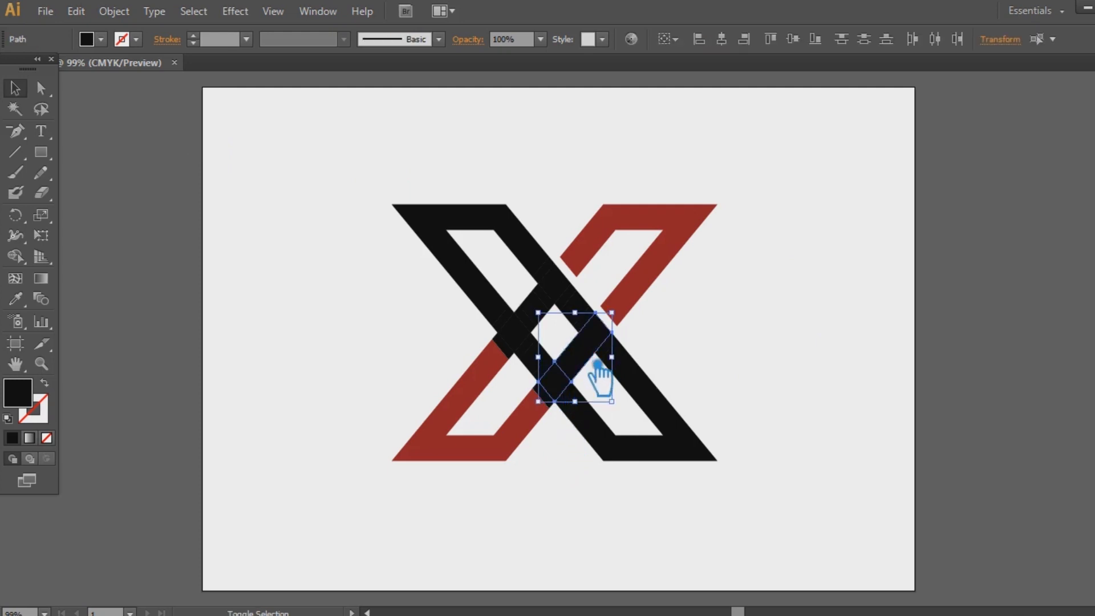
click(548, 504)
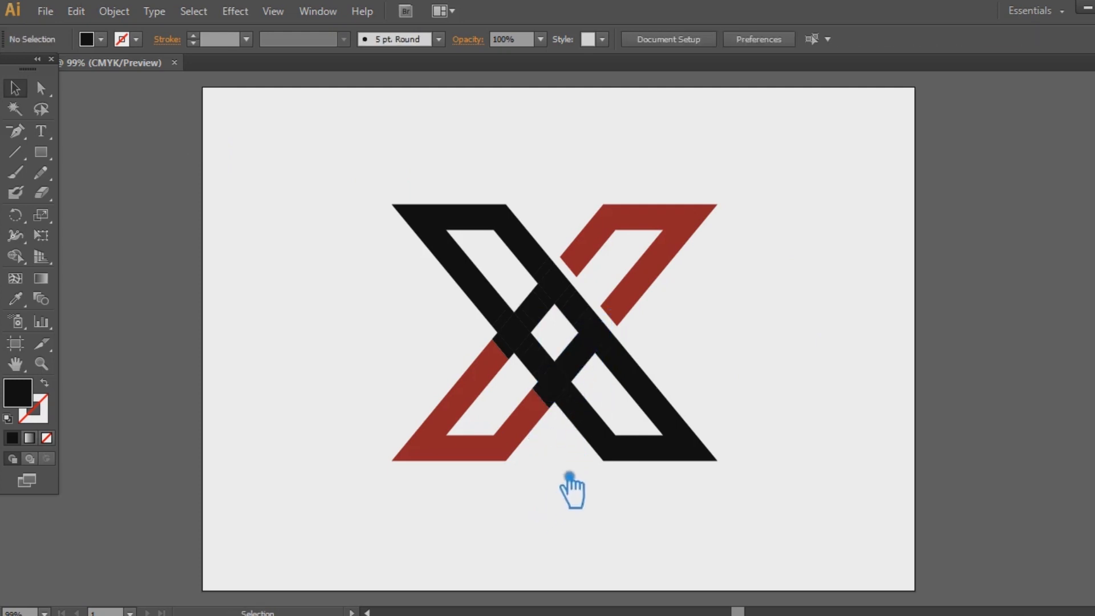
- Unite the black upper-left arm with the two small pieces at its inner ends using Pathfinder Unite, and deselect
click(464, 254)
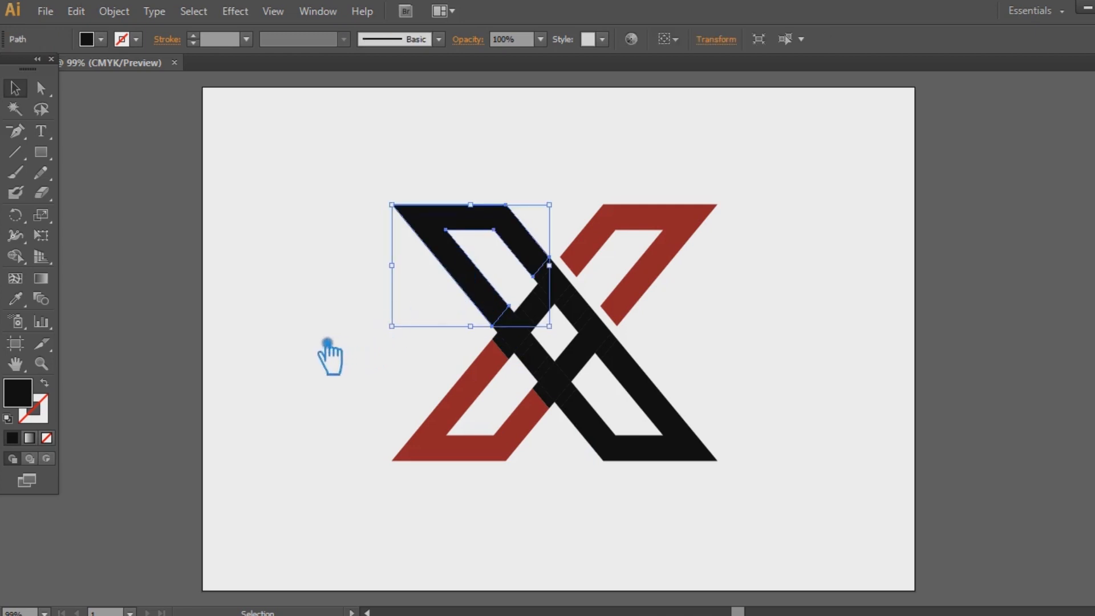
shift+click(515, 327)
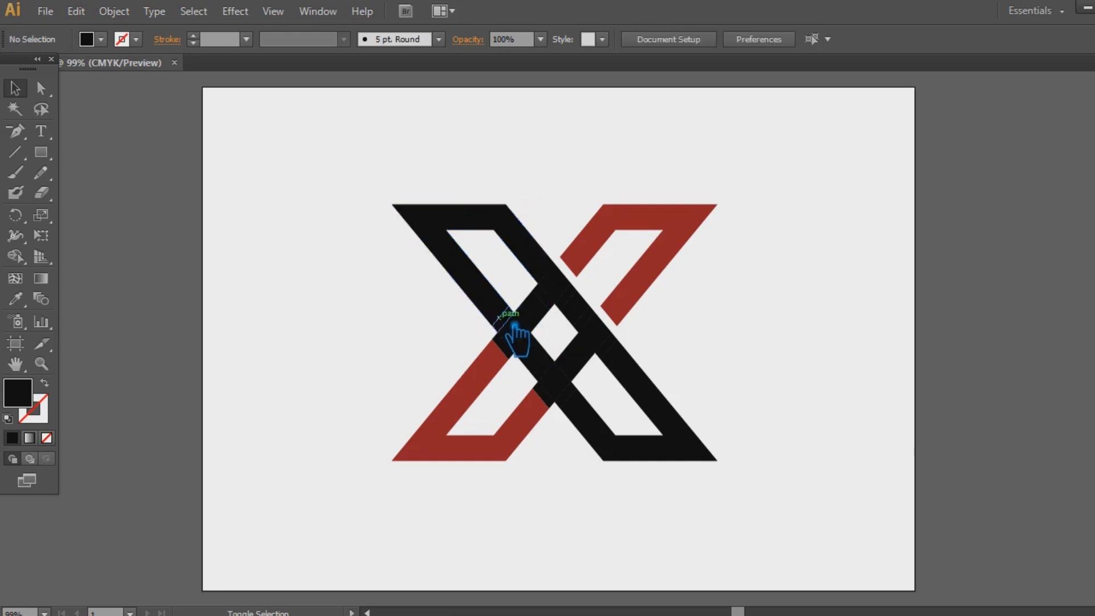
click(513, 332)
shift+click(499, 325)
click(518, 329)
shift+click(536, 234)
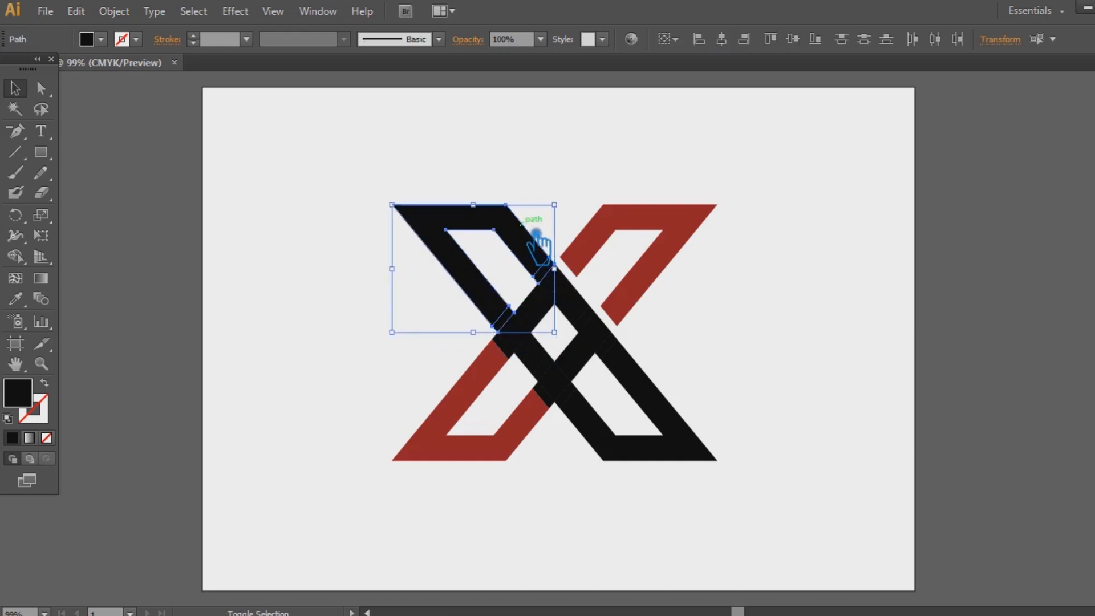
key(shift+ctrl+F9)
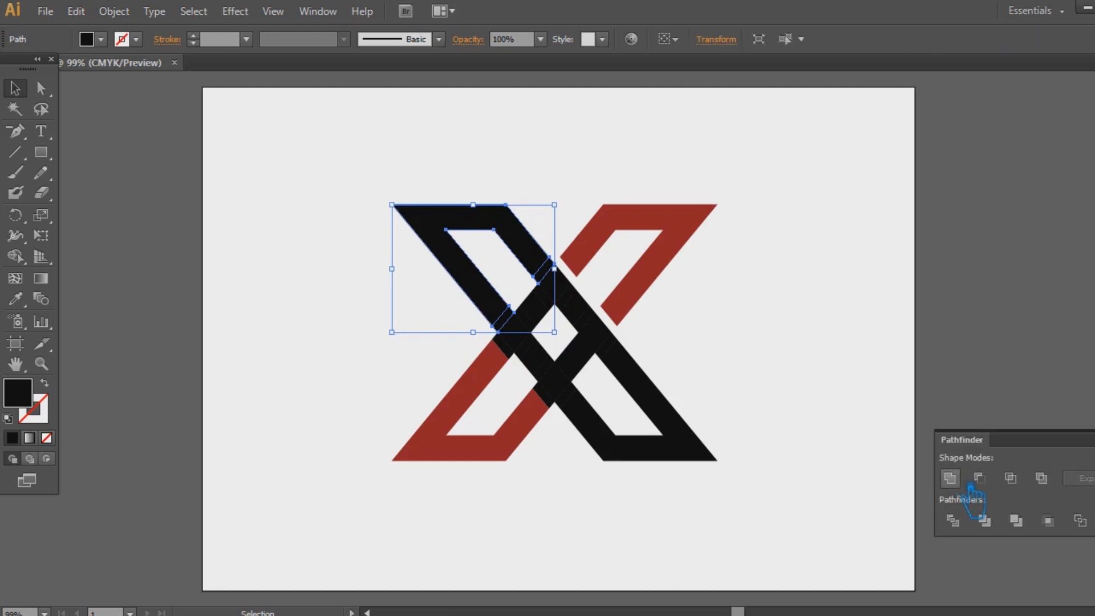
key(shift+ctrl+F9)
click(848, 374)
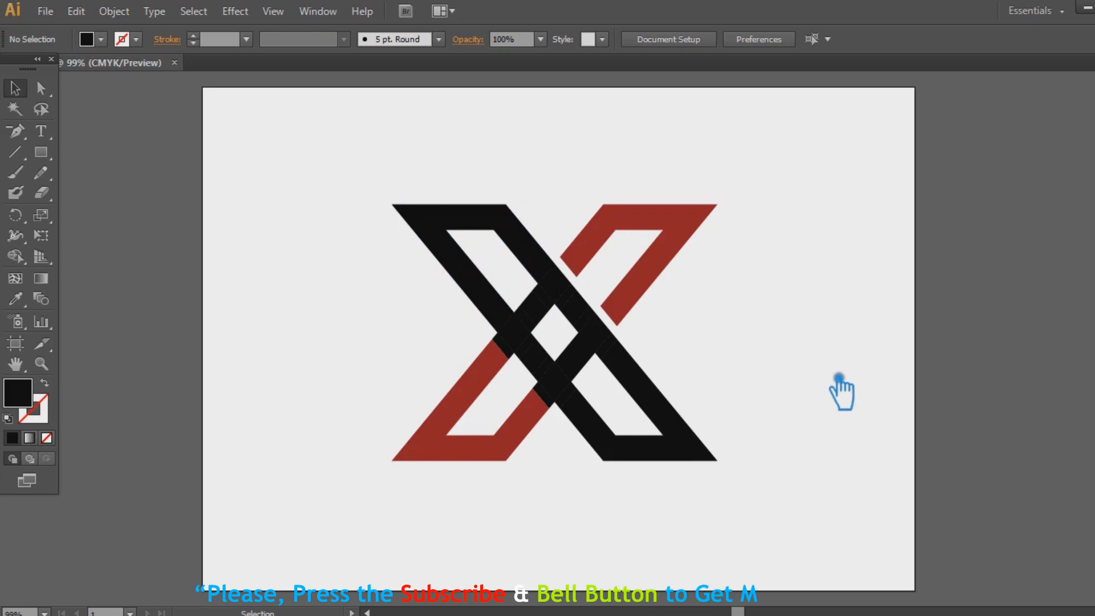
- Group the two small black pieces at the lower-left arm's inner ends and give them the arm's red fill with the Eyedropper
click(549, 401)
shift+click(520, 357)
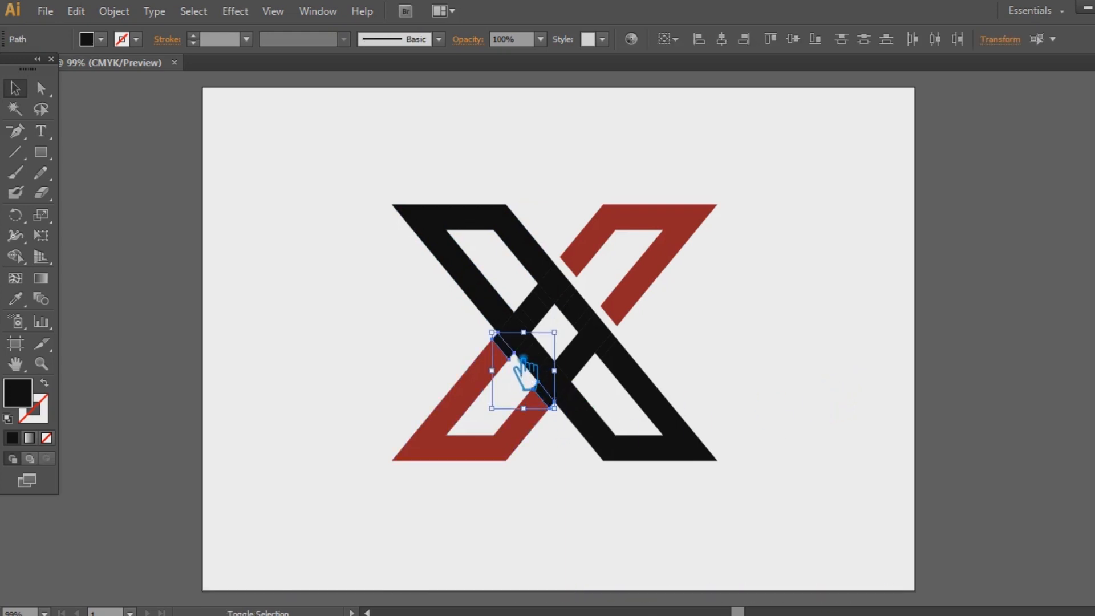
key(ctrl+g)
key(i)
click(480, 392)
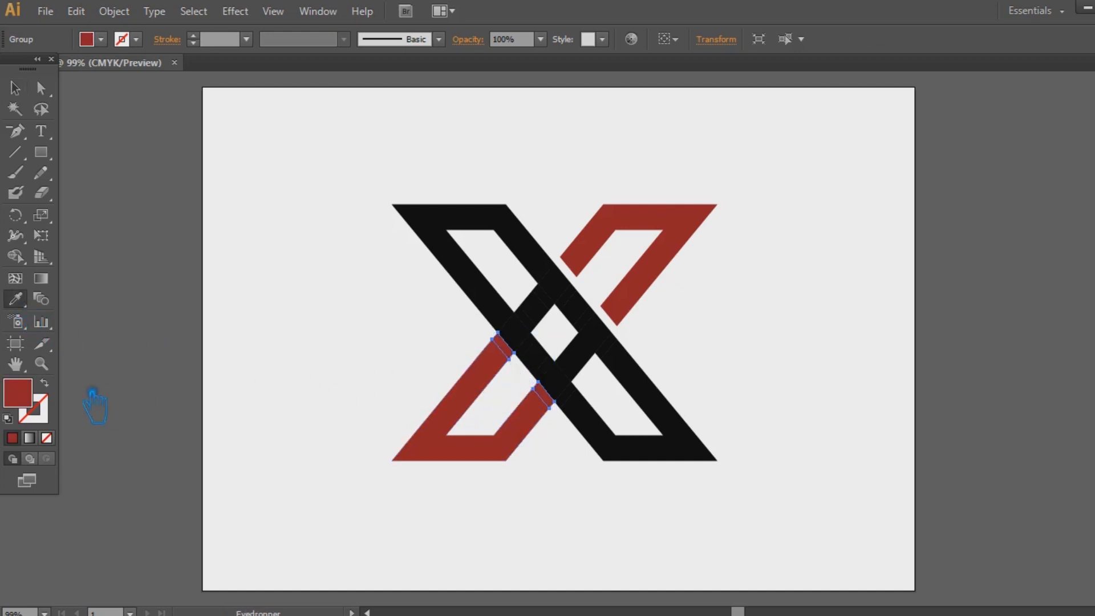
- Darken the fill of the grouped pieces on the lower-left arm to 5B0F0F, and deselect the artwork
double_click(30, 401)
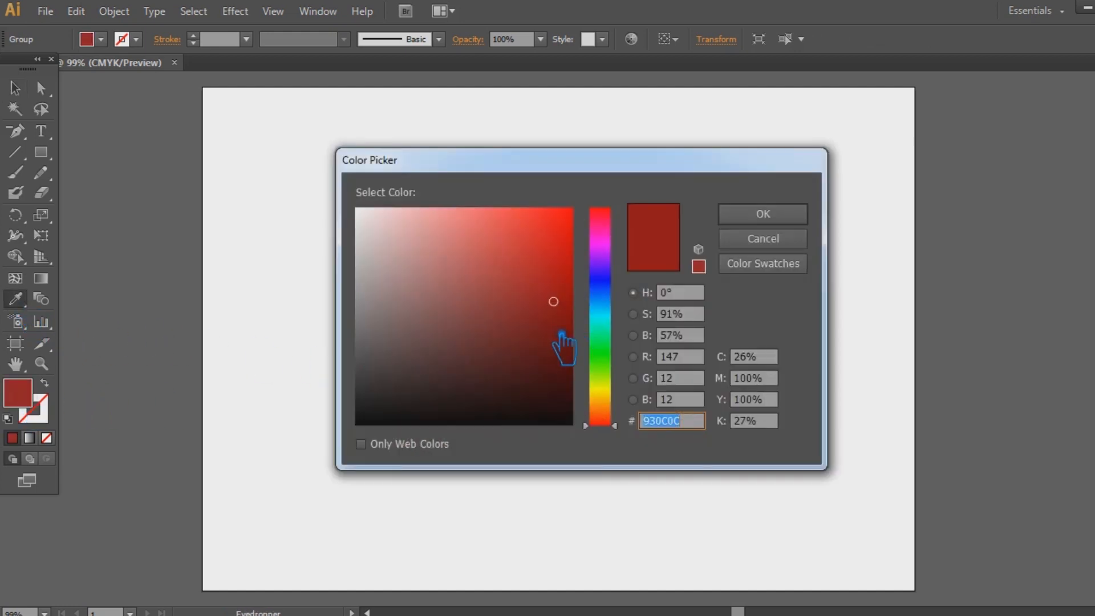
click(561, 333)
click(795, 217)
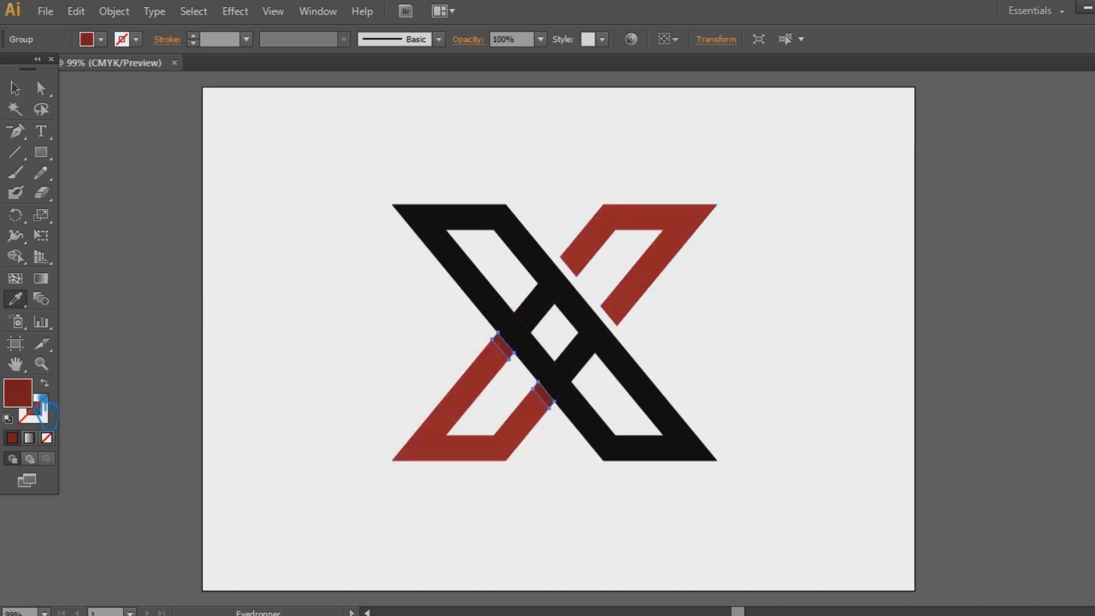
double_click(33, 406)
click(538, 347)
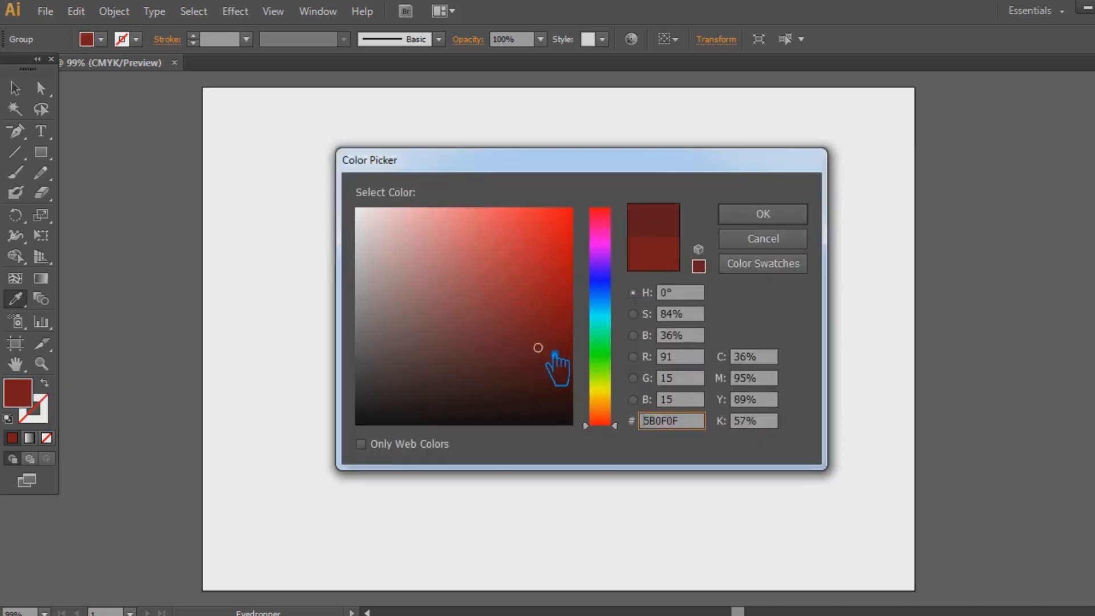
click(789, 220)
click(15, 89)
click(240, 152)
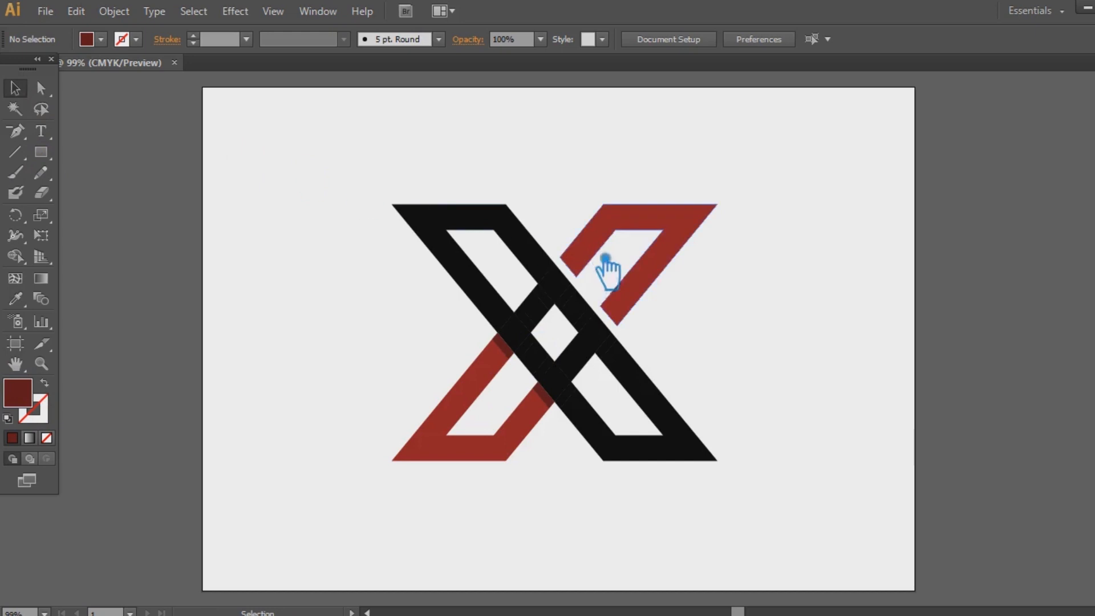
click(709, 446)
shift+click(614, 346)
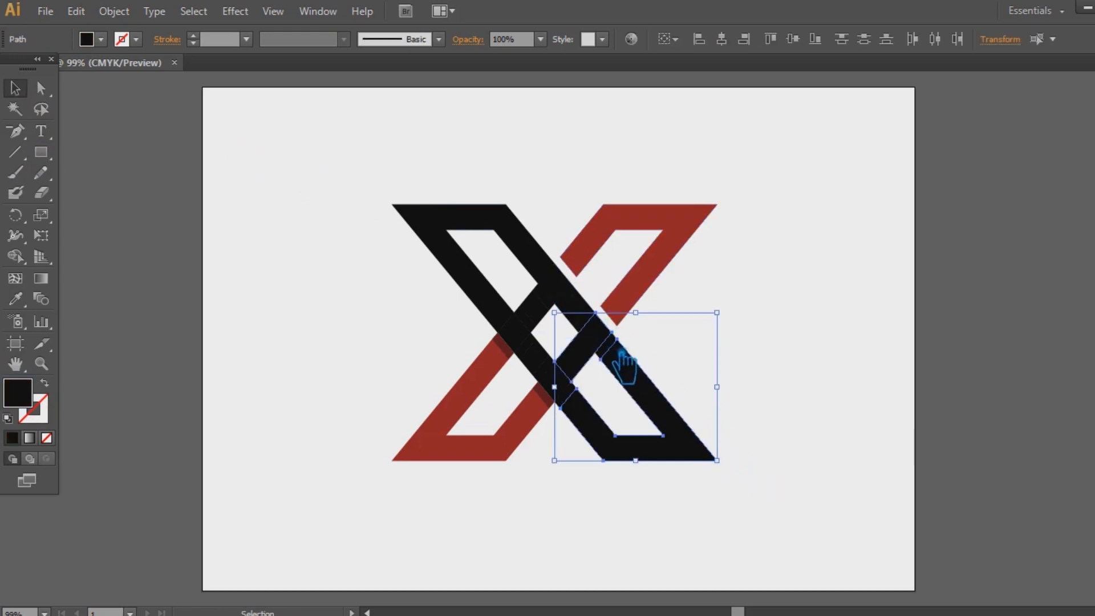
click(816, 368)
click(587, 361)
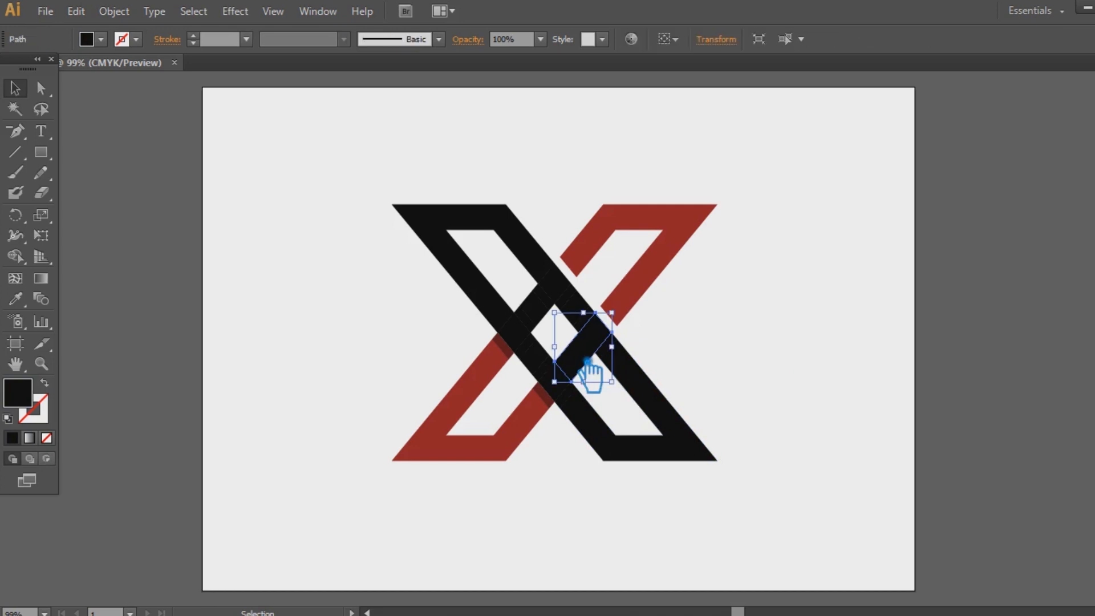
drag(587, 361, 557, 317)
click(435, 350)
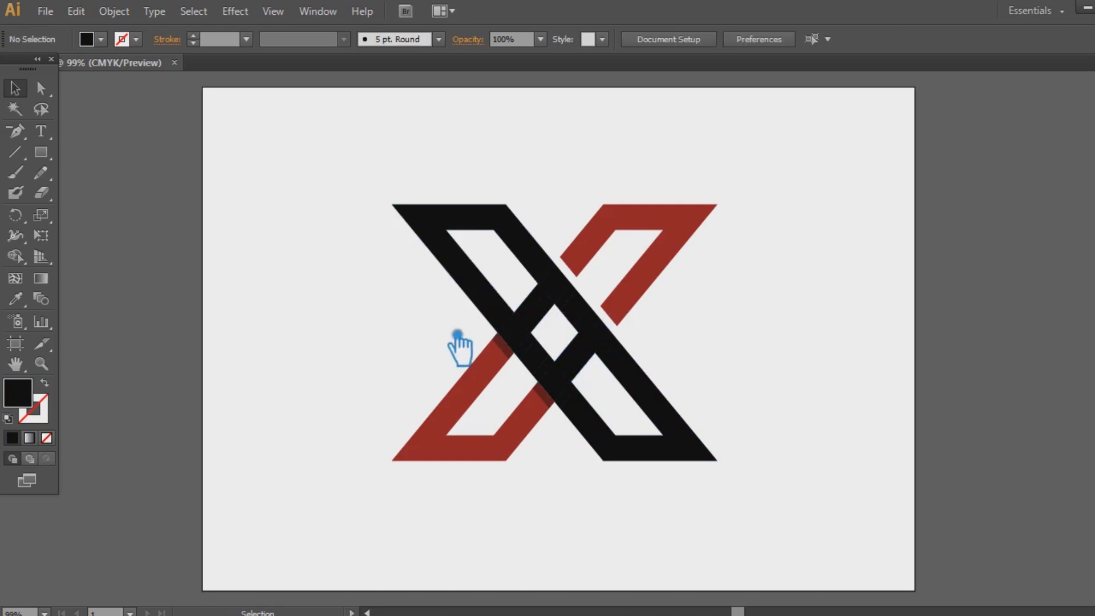
- Unite the four adjoining black pieces along the central diamond's upper-left side into one bar with Pathfinder Unite
click(544, 326)
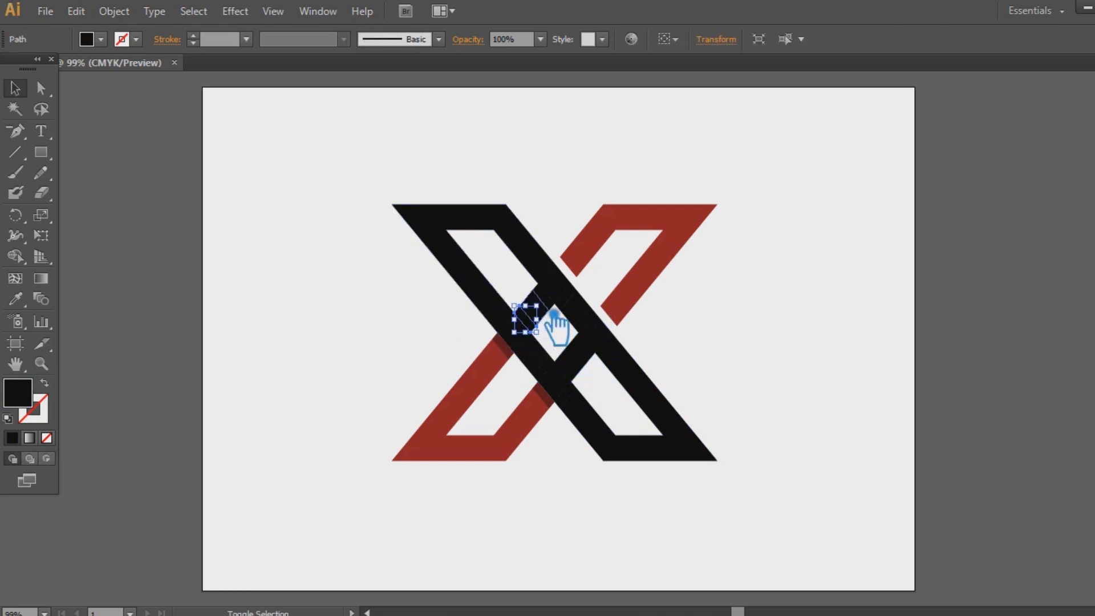
shift+click(552, 303)
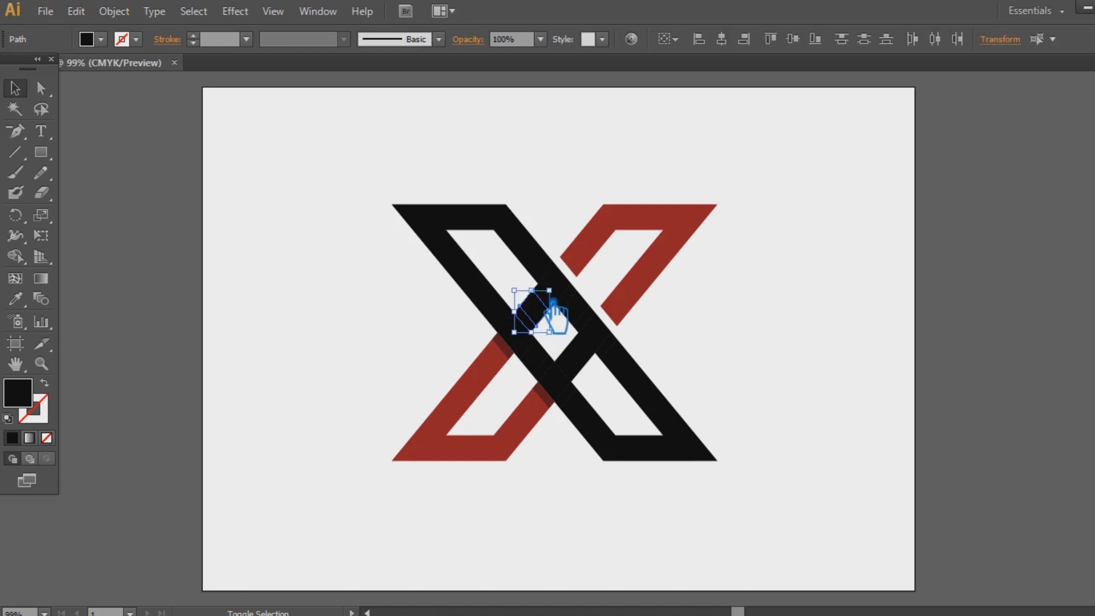
shift+click(554, 298)
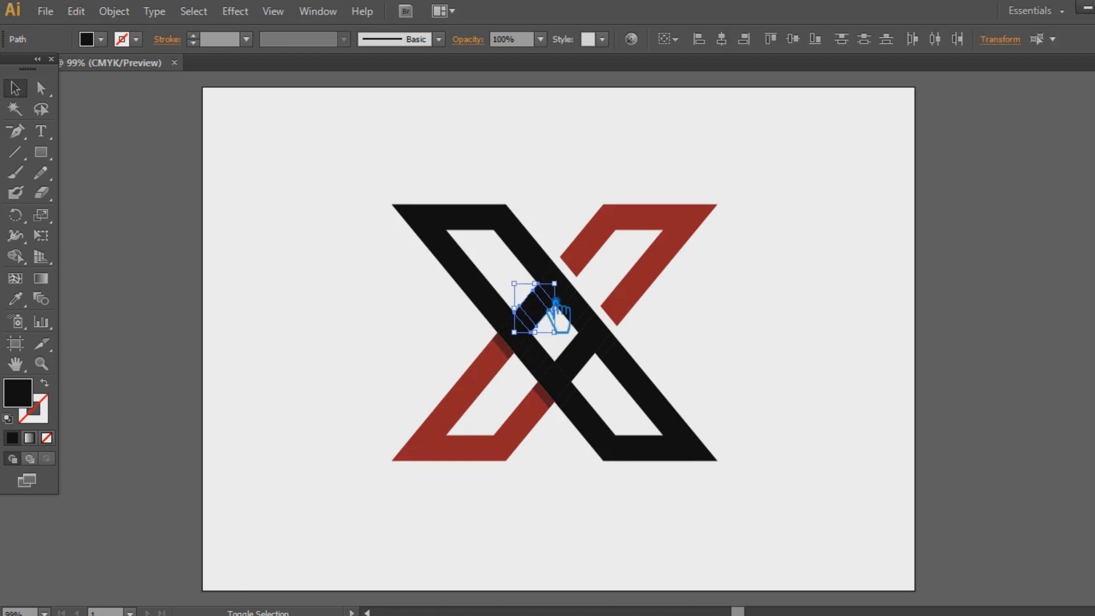
shift+click(579, 282)
key(shift+ctrl+F9)
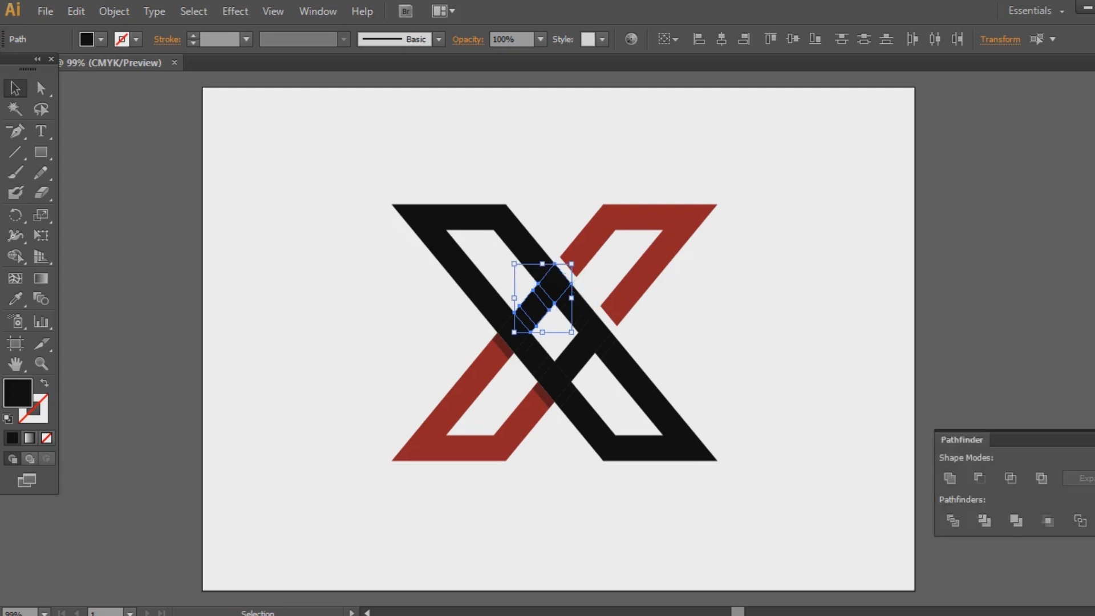
click(949, 478)
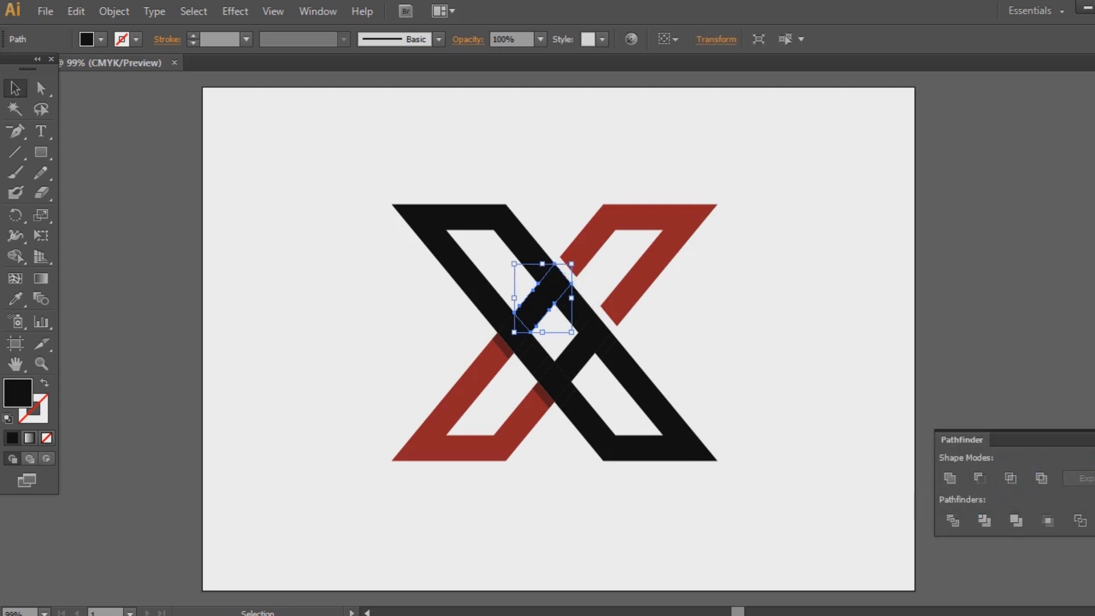
key(shift+ctrl+F9)
click(807, 391)
- Group the two parallel bars flanking the central diamond and offset their paths by 0.1389 in with Miter joins
click(603, 361)
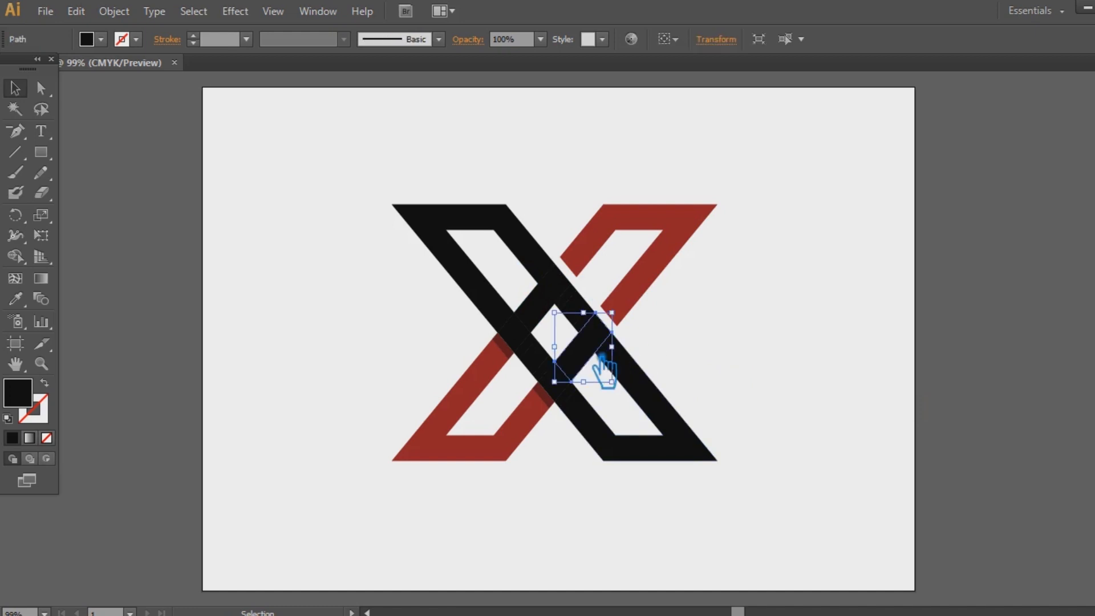
shift+click(556, 311)
key(a)
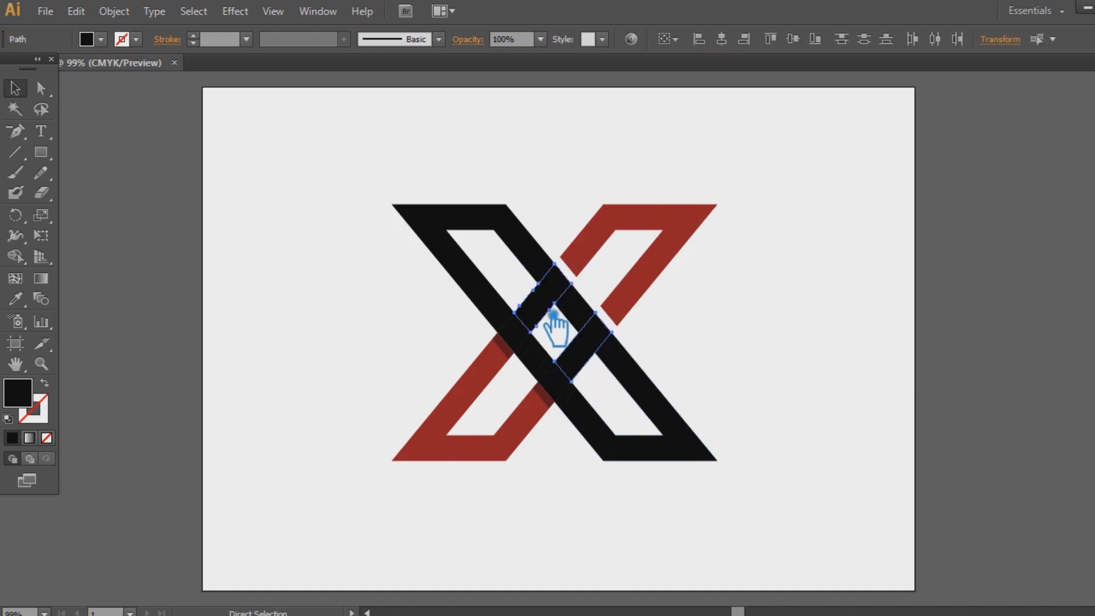
key(v)
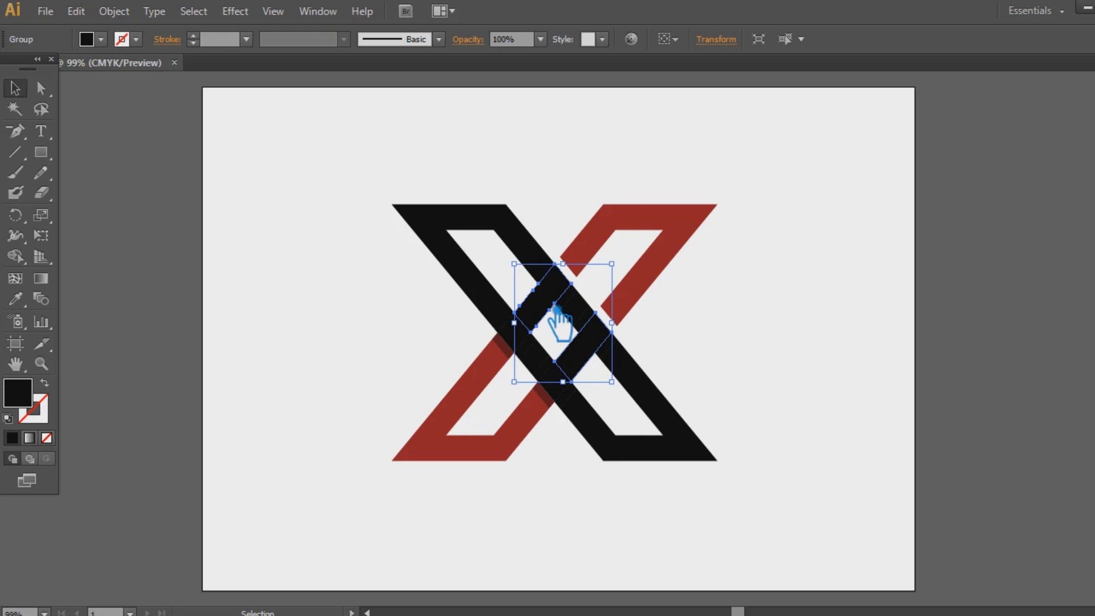
click(114, 11)
mouse_move(171, 365)
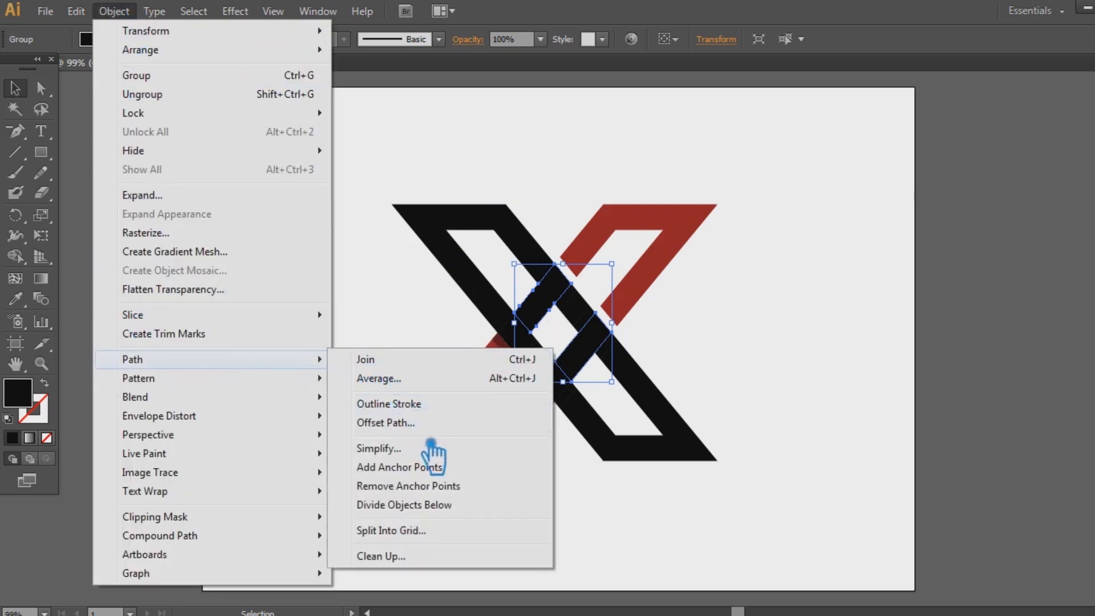
click(428, 422)
click(904, 338)
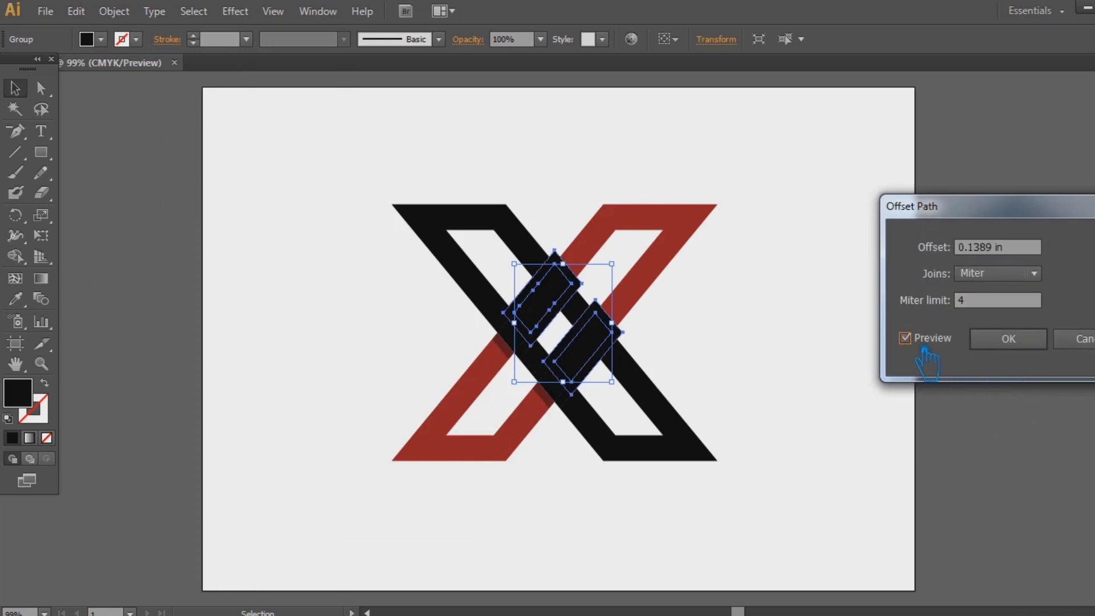
click(1017, 348)
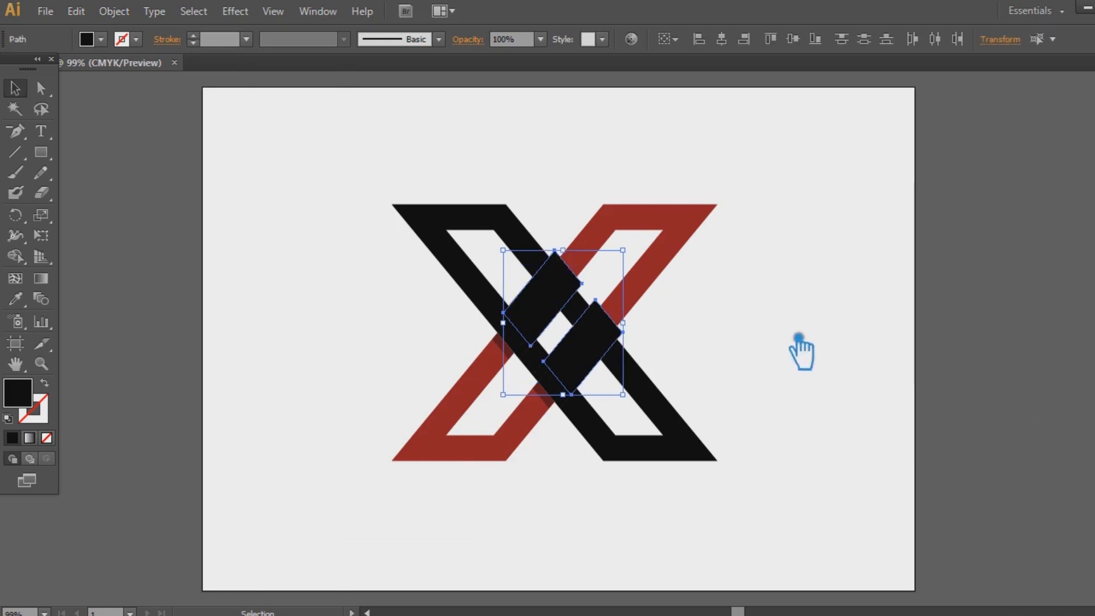
click(799, 354)
- Divide the bars, their offset shapes and the overlapping black arms into separate pieces with the Pathfinder
click(549, 294)
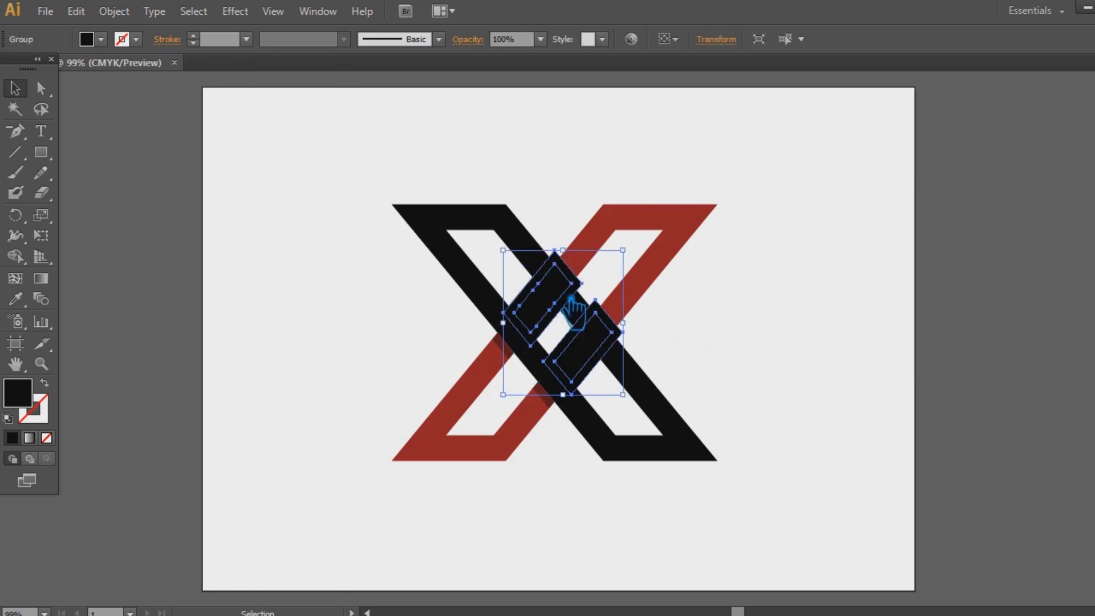
shift+click(599, 320)
shift+click(556, 275)
shift+click(660, 397)
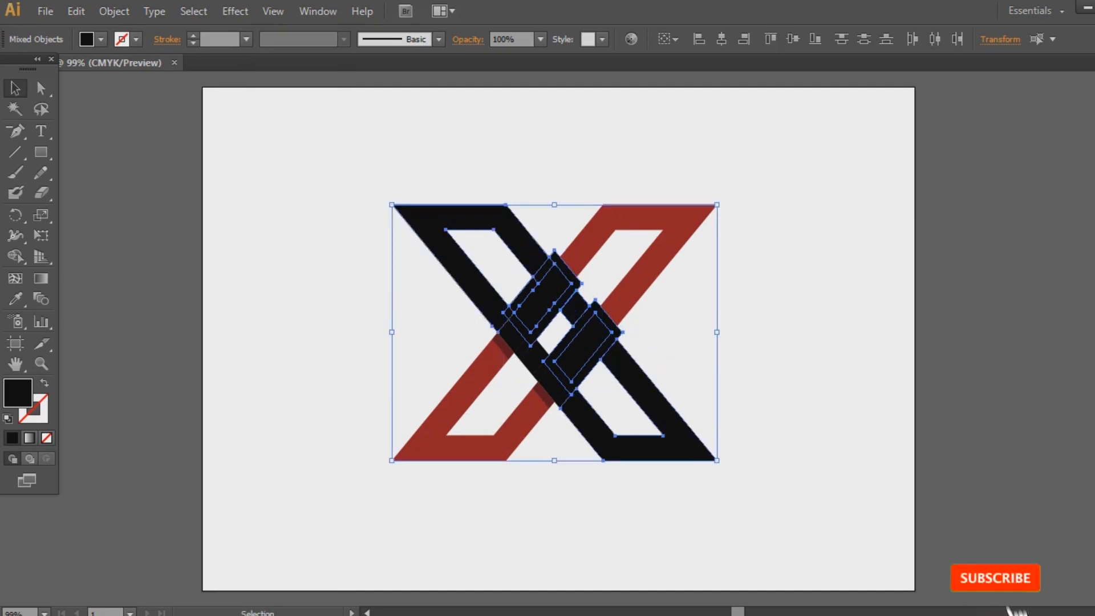
key(shift+ctrl+F9)
key(ctrl+g)
key(shift+ctrl+F9)
click(734, 383)
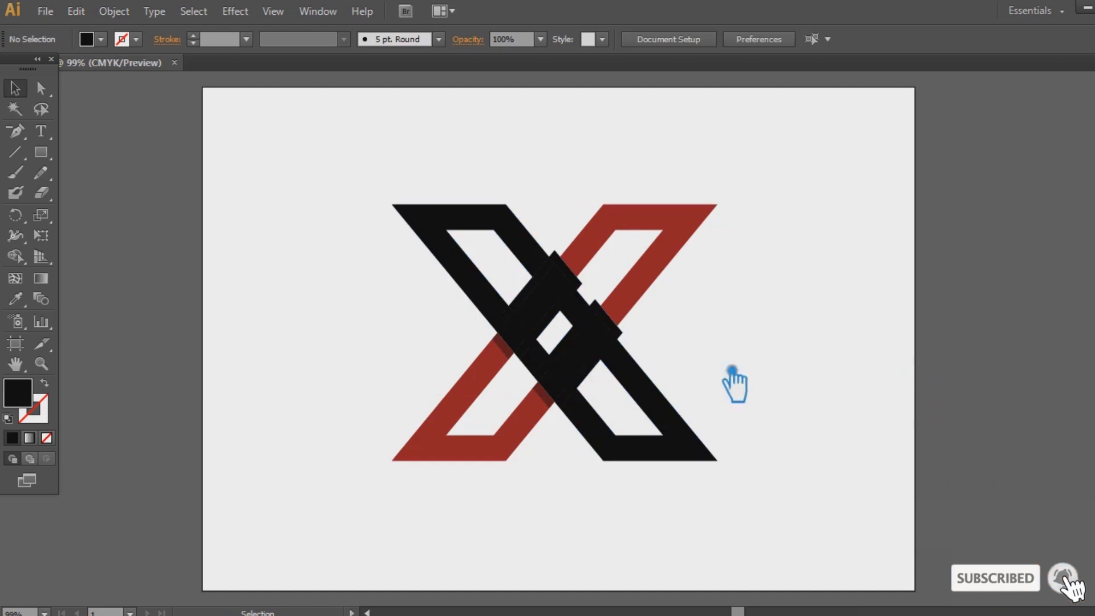
- Ungroup the divided black artwork and deselect it
click(549, 300)
right_click(535, 288)
click(587, 386)
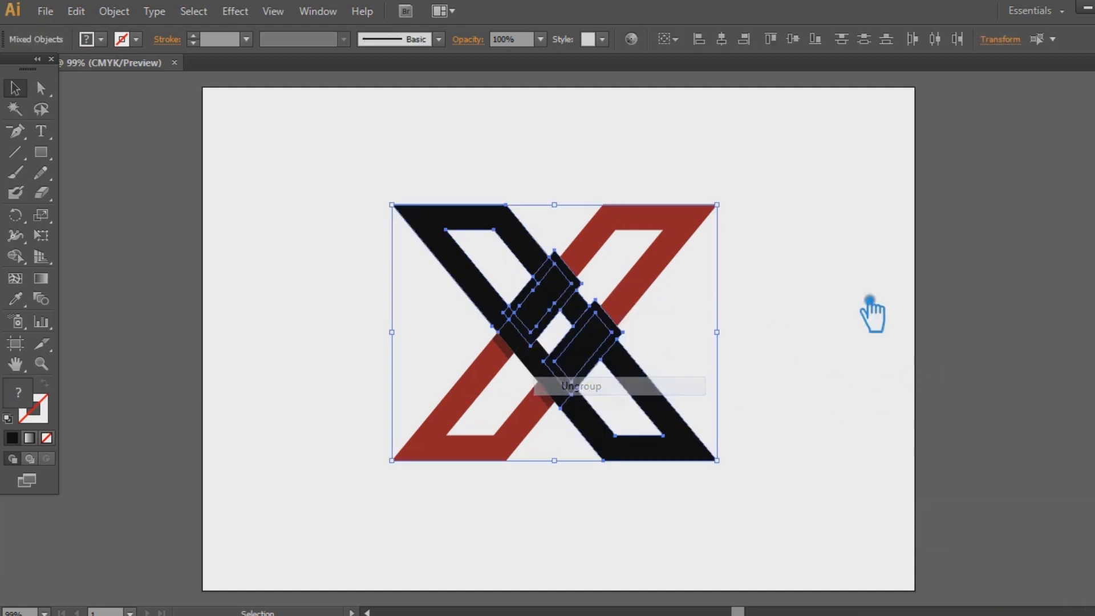
click(873, 311)
- Delete the leftover offset pieces around the bar on the central diamond's upper-left side
click(529, 300)
key(Delete)
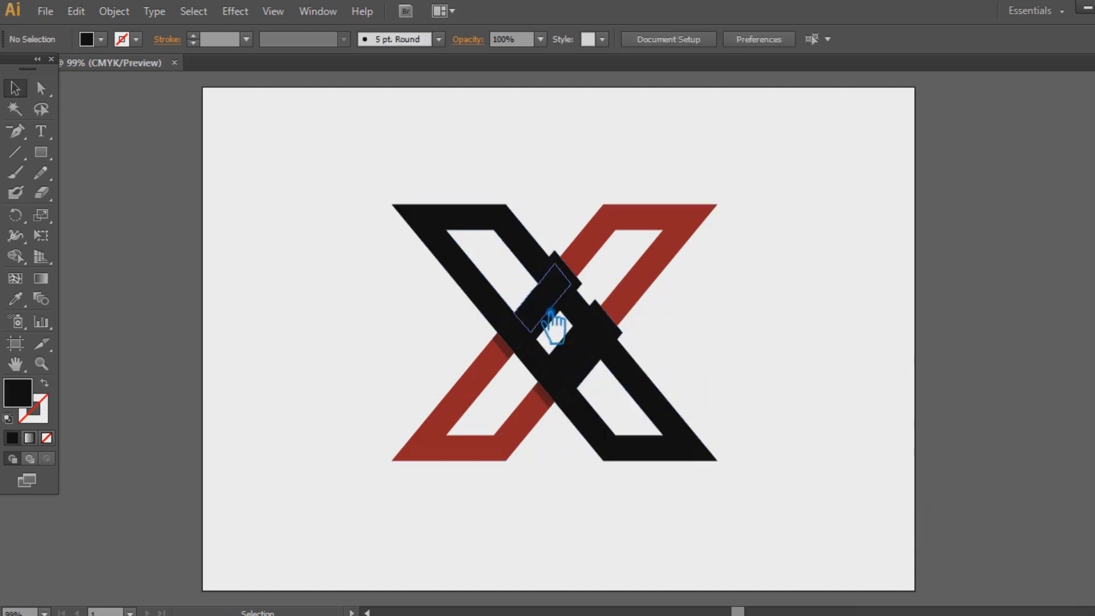
click(536, 312)
key(Delete)
click(561, 332)
key(Delete)
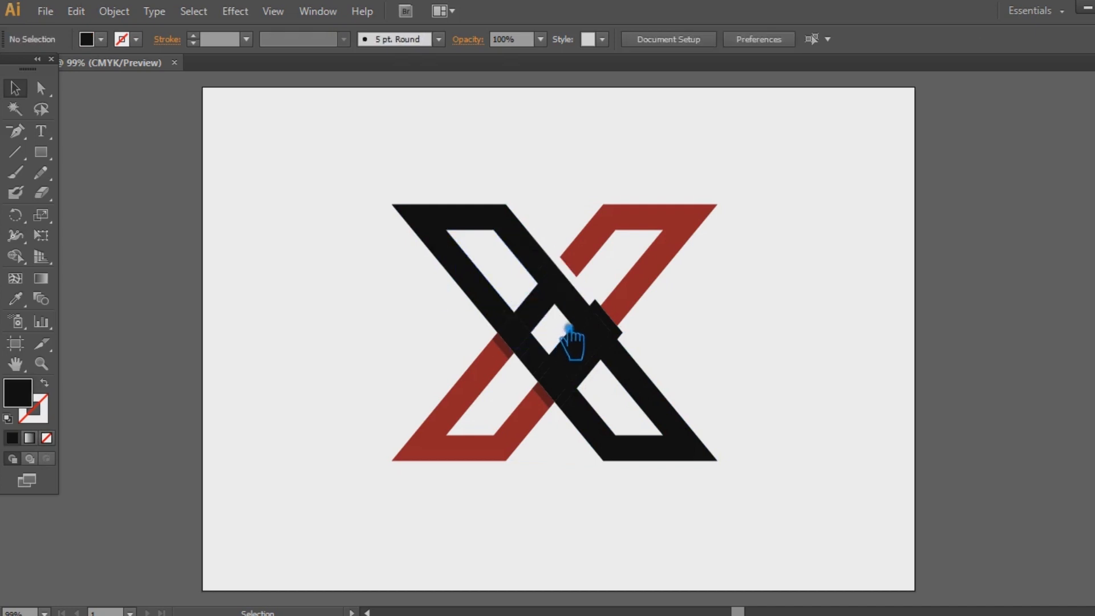
- Delete the offset shapes around the two bars flanking the central diamond to open gaps in the adjoining arms
click(561, 282)
click(513, 337)
click(428, 379)
click(549, 271)
click(602, 320)
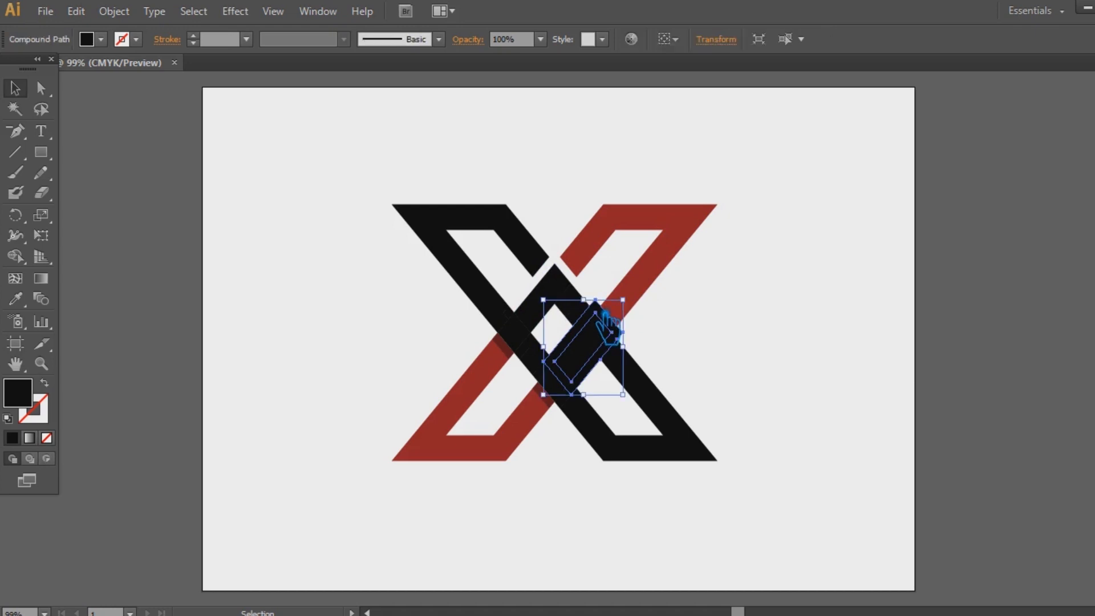
click(600, 323)
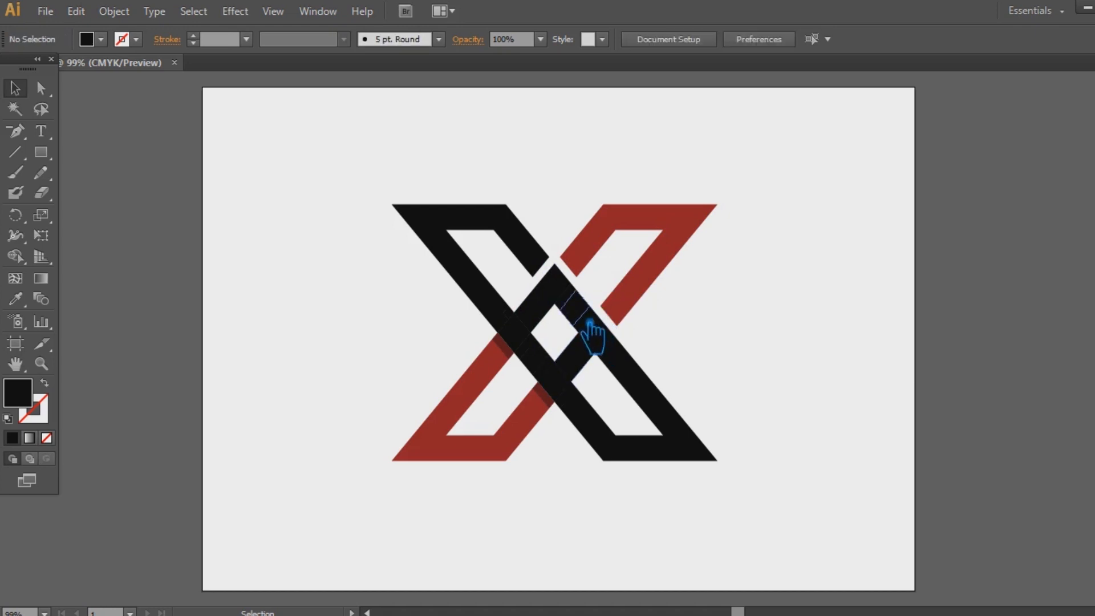
- Delete the leftover black segments along the upper-right side of the central diamond, between the two parallel bars
click(584, 322)
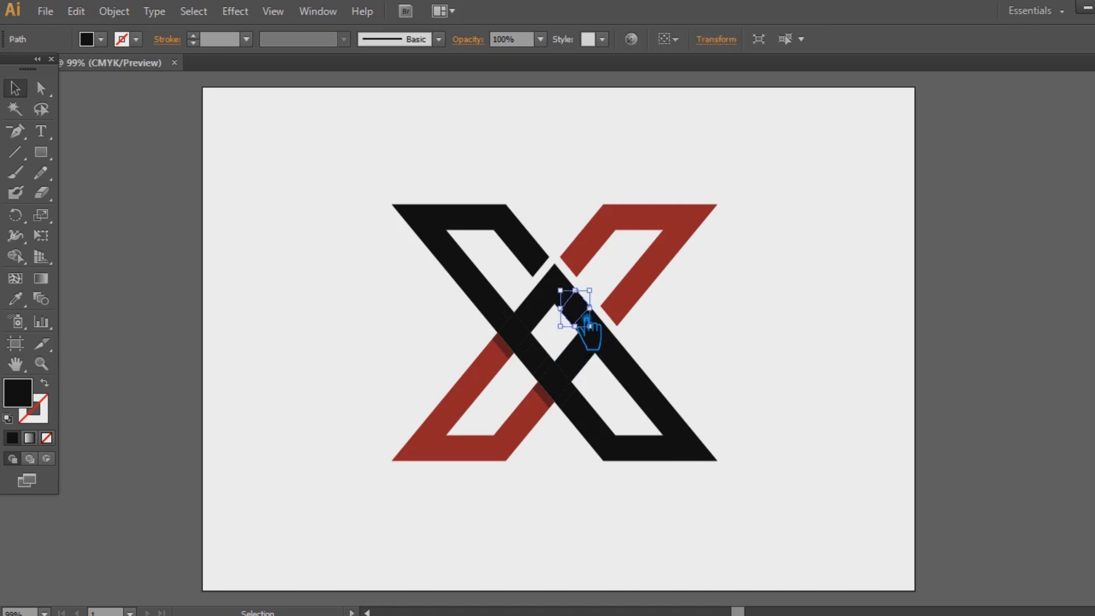
click(571, 311)
click(588, 302)
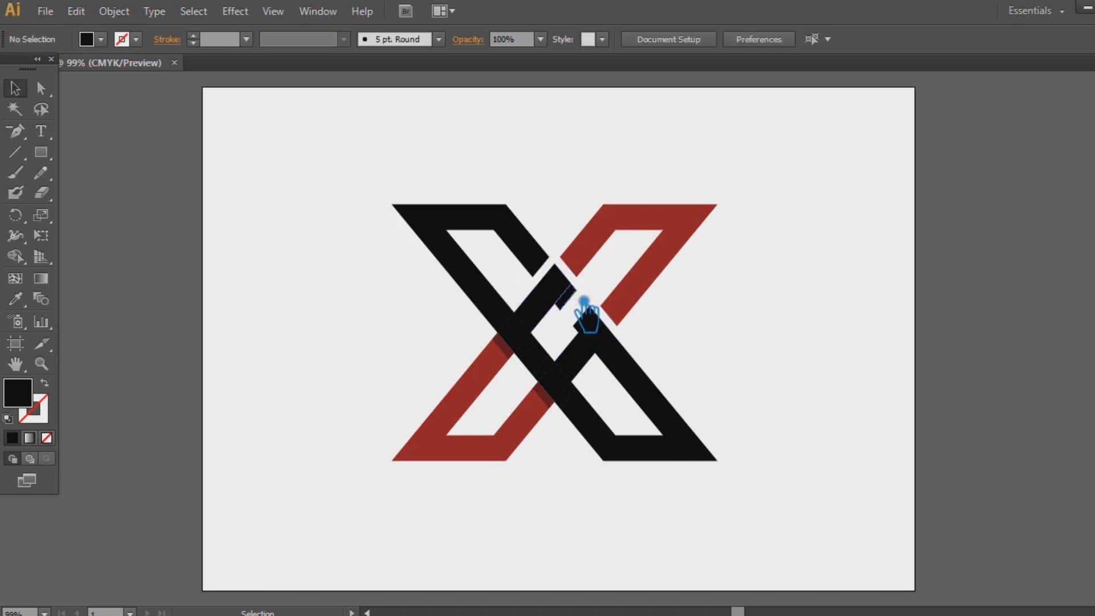
click(596, 320)
click(576, 308)
click(570, 307)
click(780, 310)
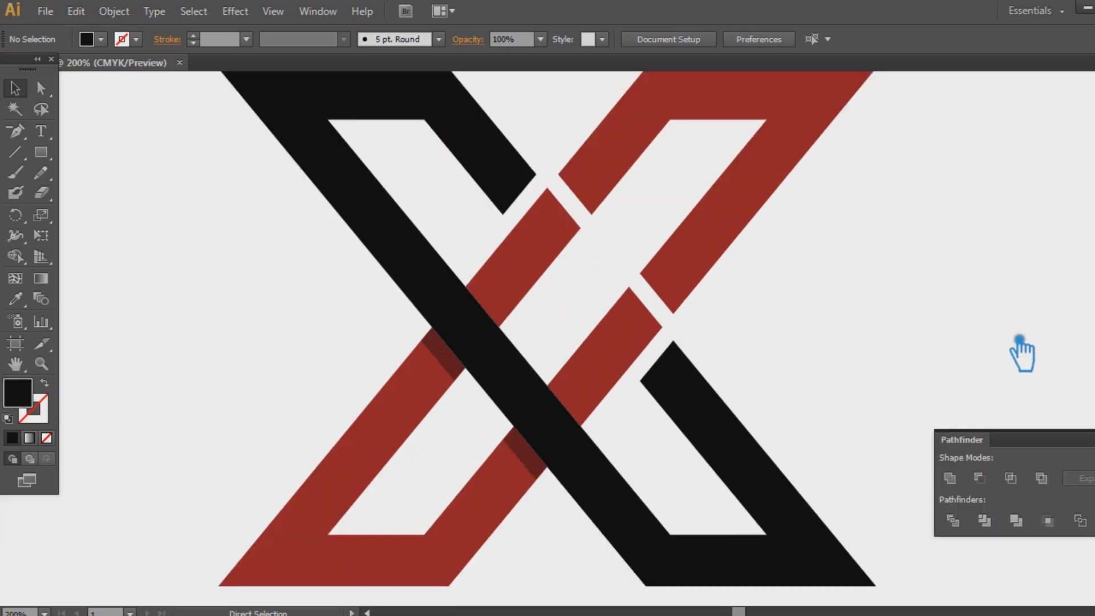
- Recolor the black arm with the dark red sampled from the other arm and lighten its fill to a brighter red
key(ctrl+minus)
key(ctrl+minus)
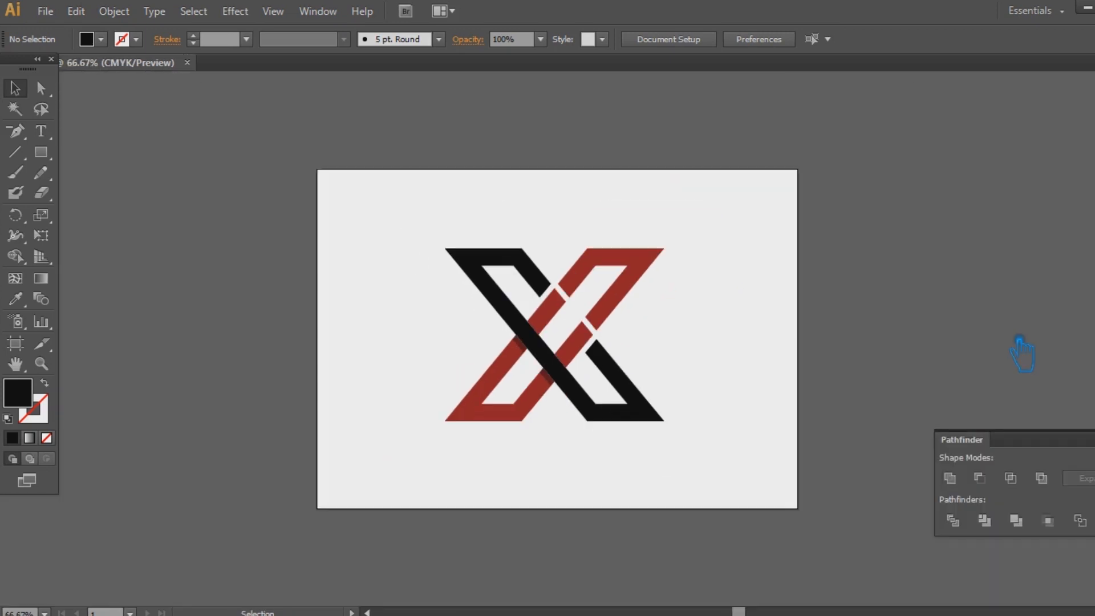
click(605, 409)
key(i)
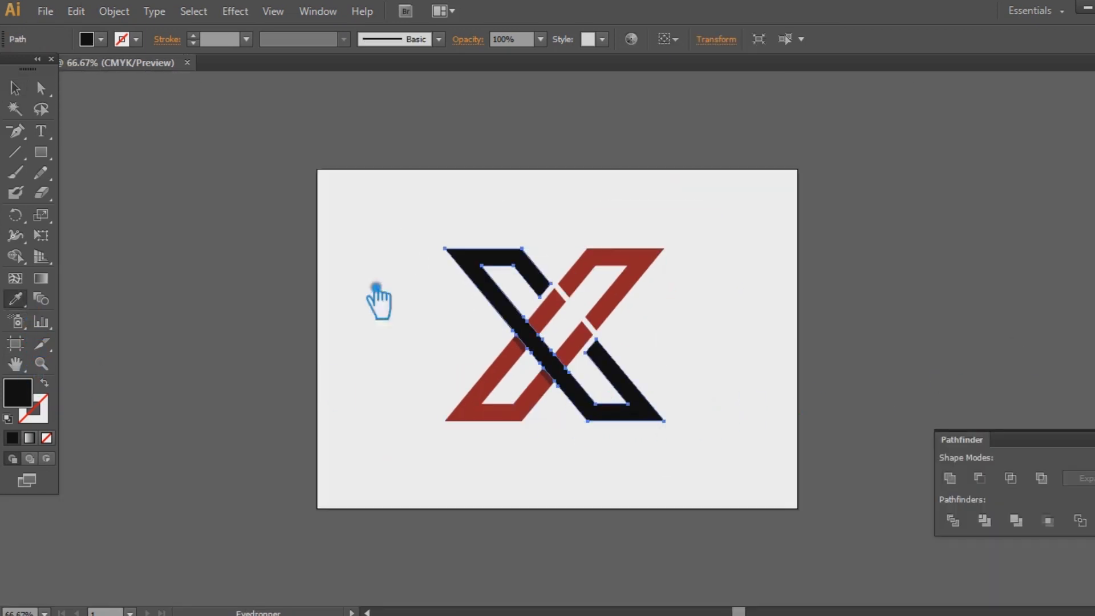
click(655, 274)
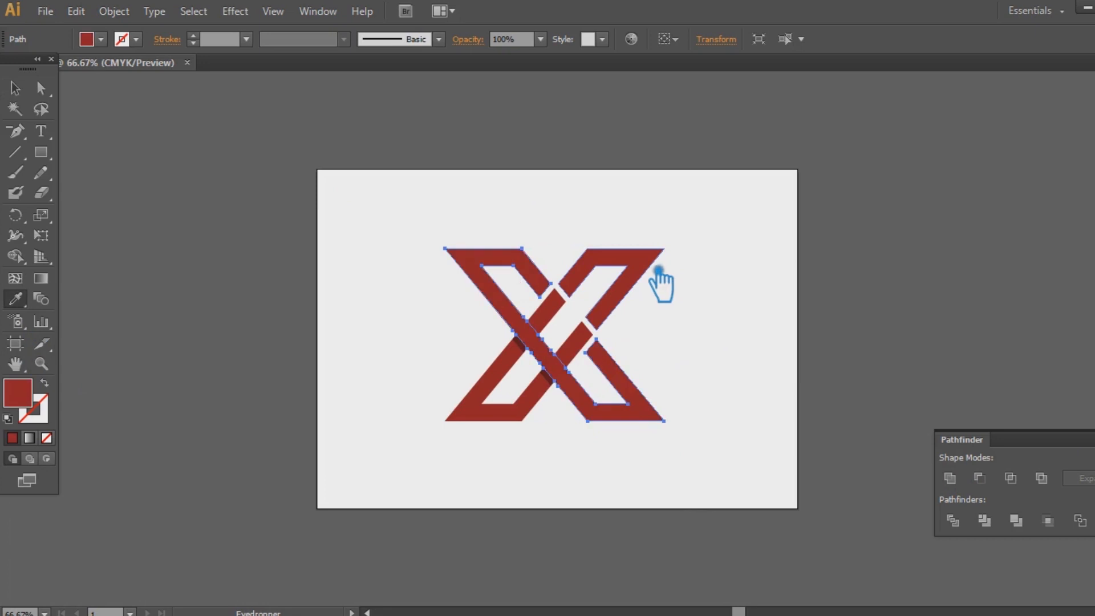
double_click(36, 402)
click(544, 266)
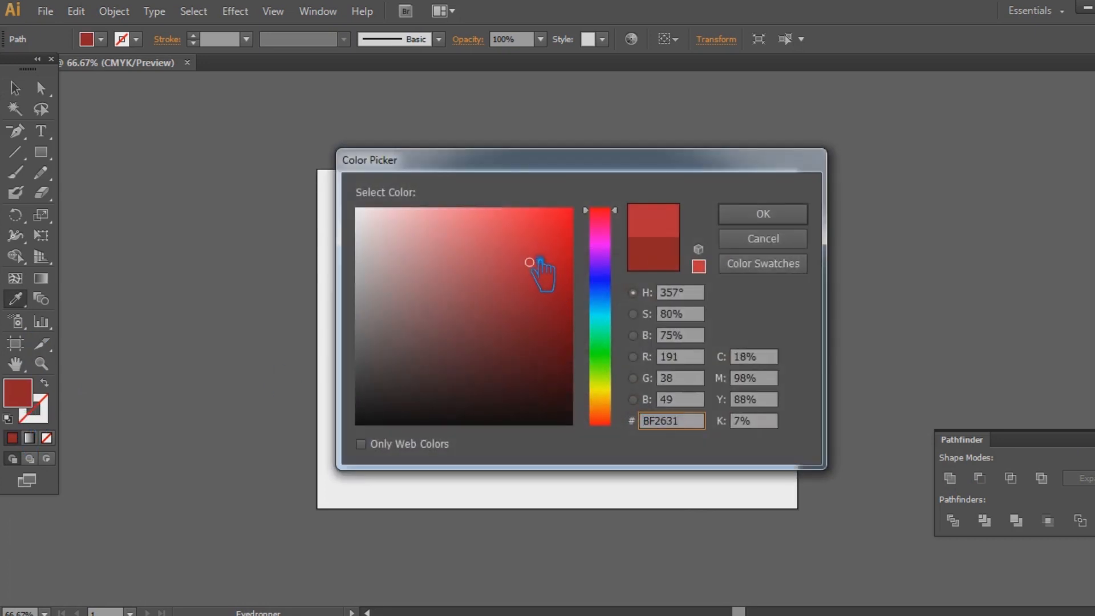
click(762, 214)
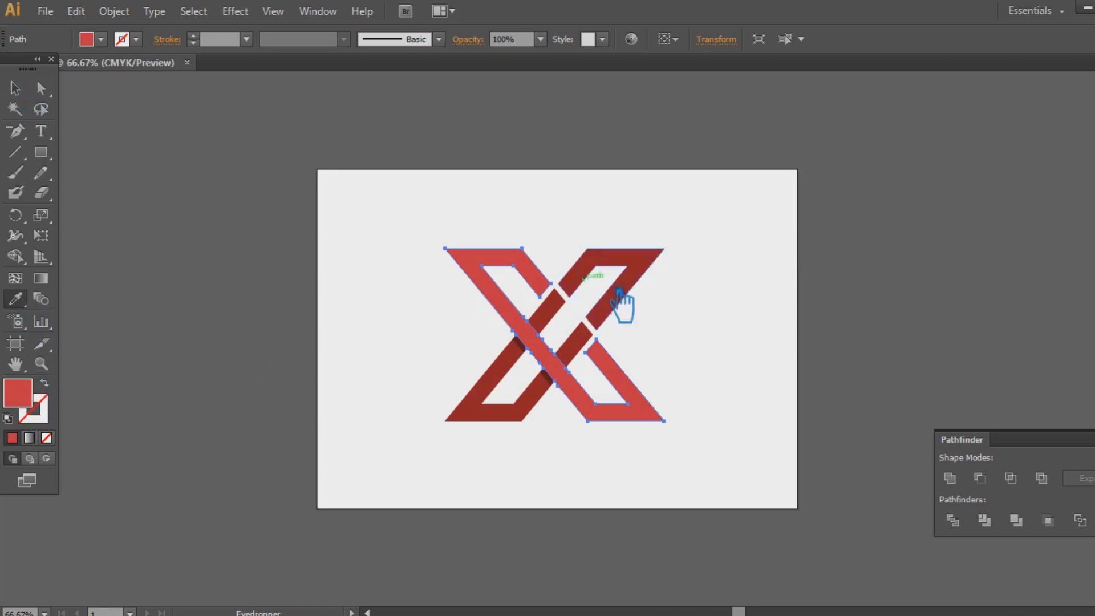
- Resample the dark red for the selected arm, set its fill to a moderately lighter red, and deselect it
click(632, 263)
double_click(30, 395)
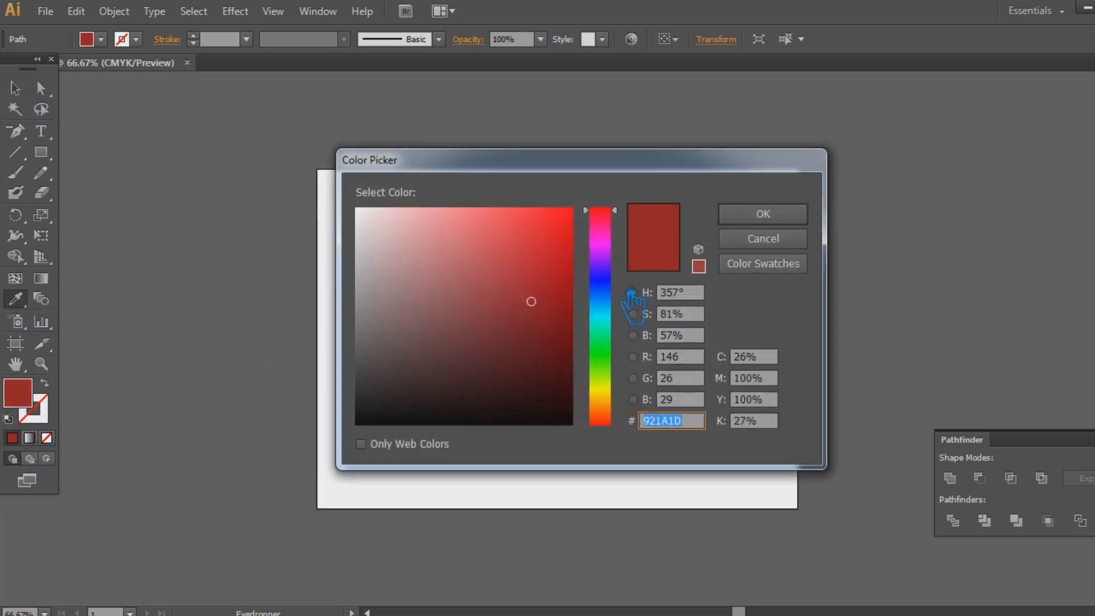
click(781, 215)
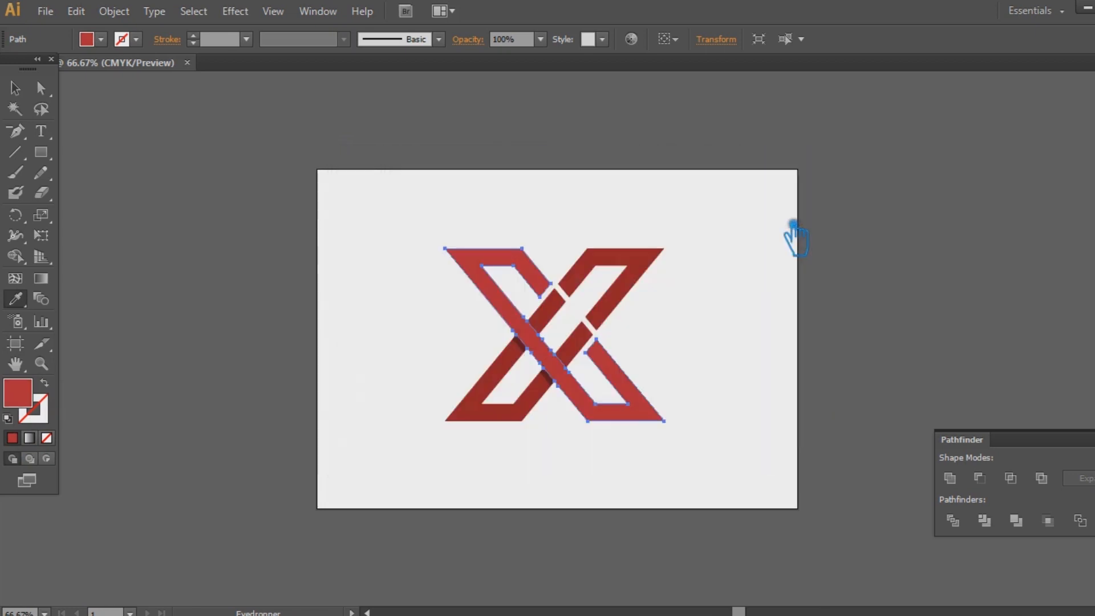
click(26, 90)
click(181, 208)
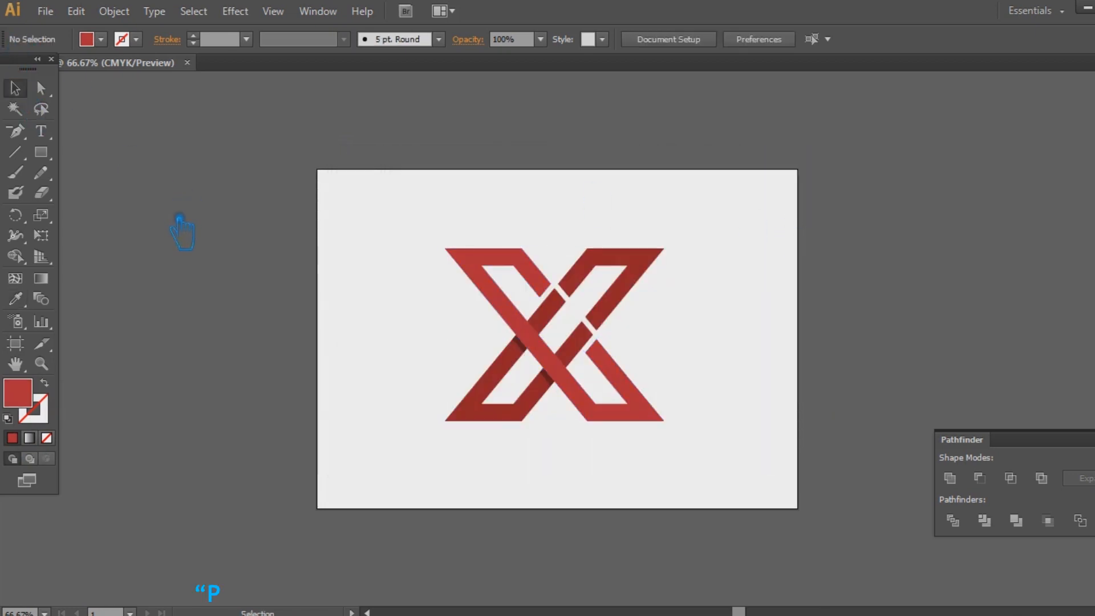
key(shift+ctrl+F9)
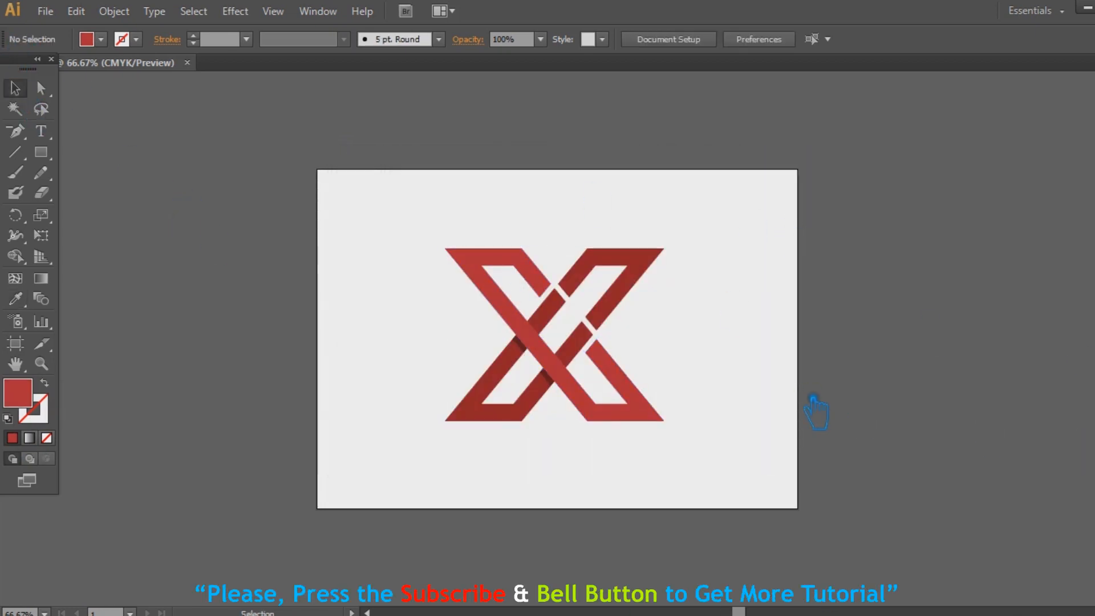
key(ctrl+equal)
key(ctrl+equal)
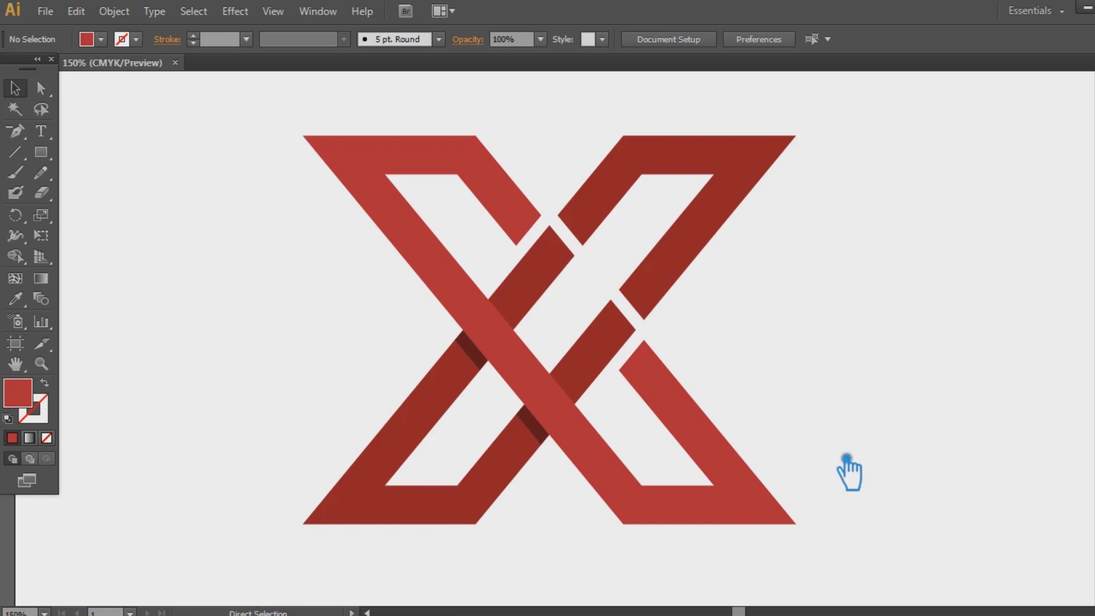
key(ctrl+minus)
key(ctrl+minus)
key(ctrl+minus)
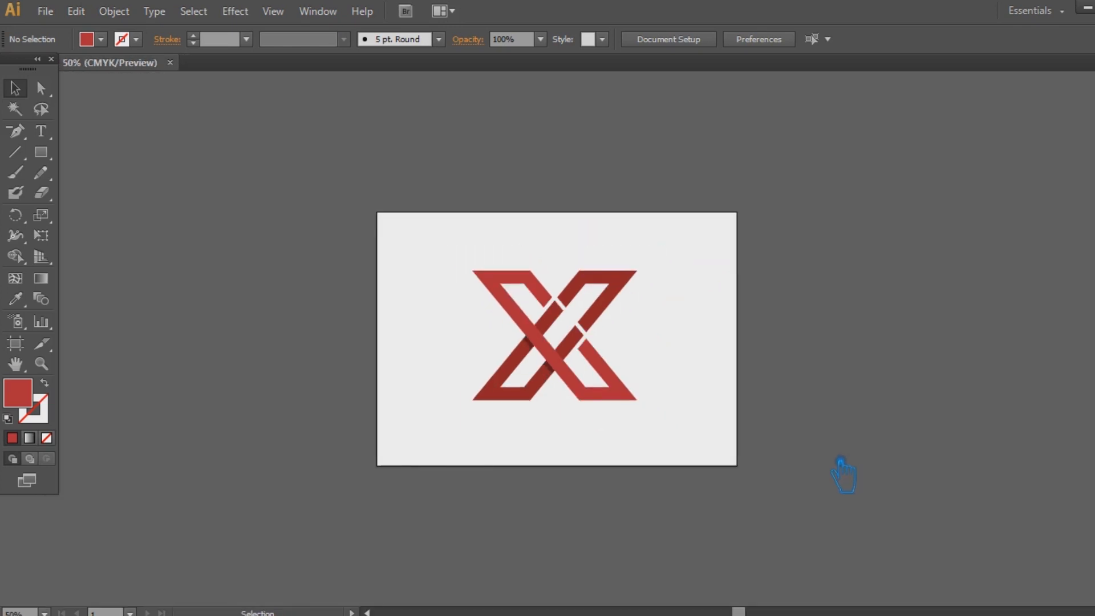
key(ctrl+plus)
key(ctrl+plus)
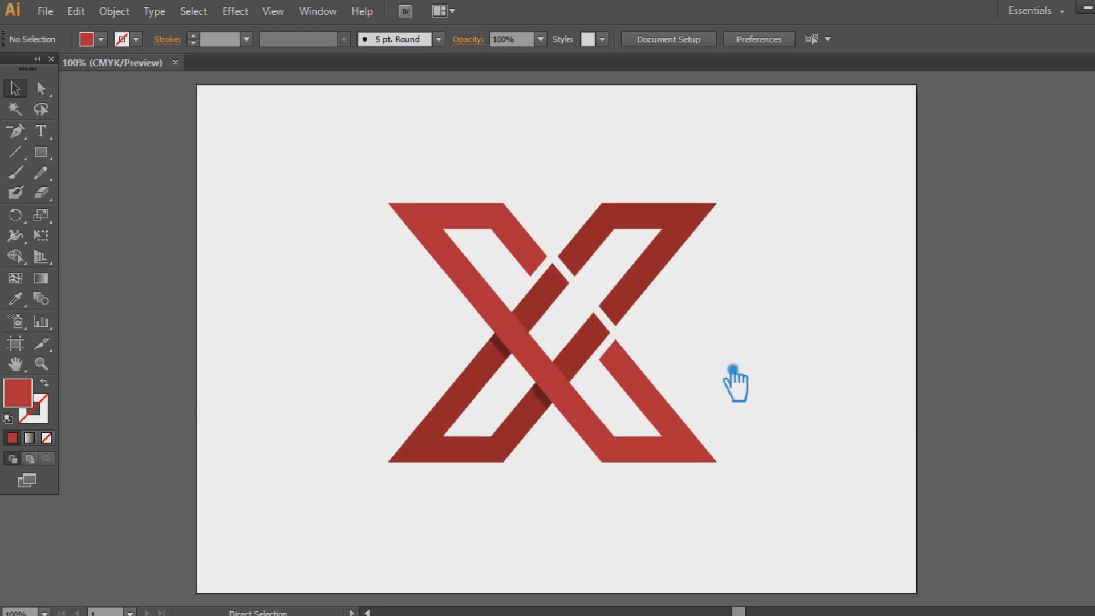
- Group all pieces of the X logo and place a duplicate to the left of the artboard
drag(798, 533, 351, 241)
key(v)
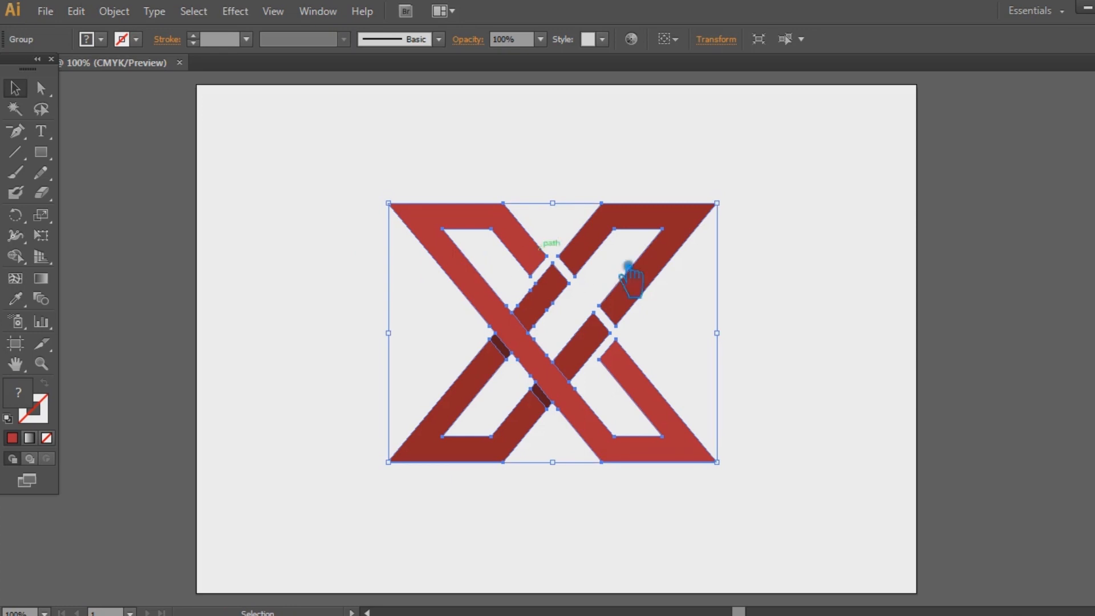
click(772, 306)
drag(658, 291, 112, 318)
click(825, 324)
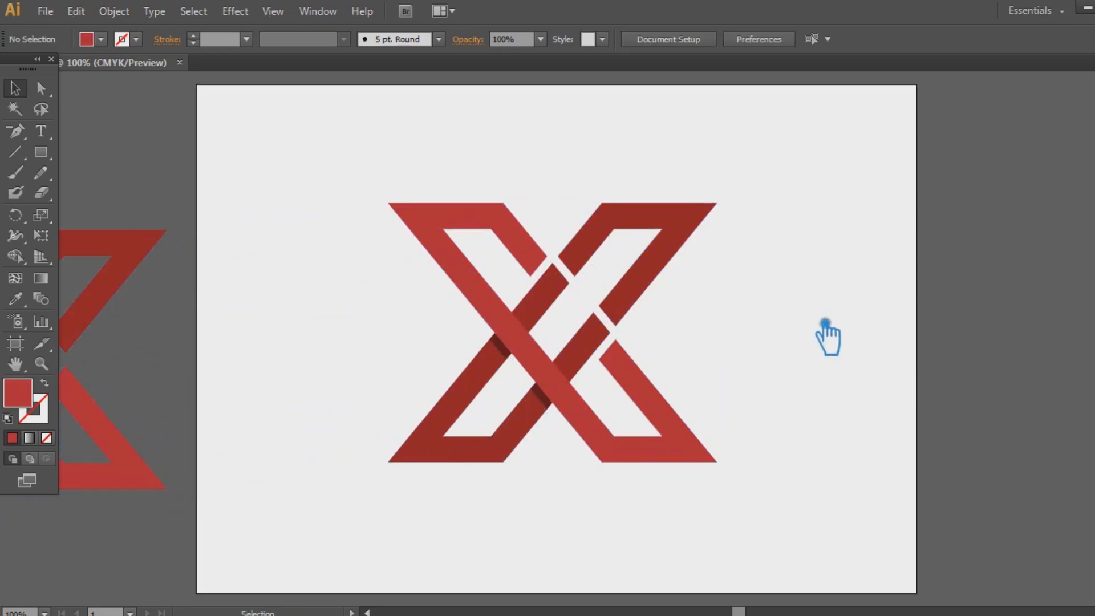
- Draw a four-sided Pen shape bridging the gap in the dark red arm's upper-left bar on the artboard logo
key(ctrl+equal)
key(ctrl+equal)
drag(825, 323, 898, 397)
key(p)
click(538, 329)
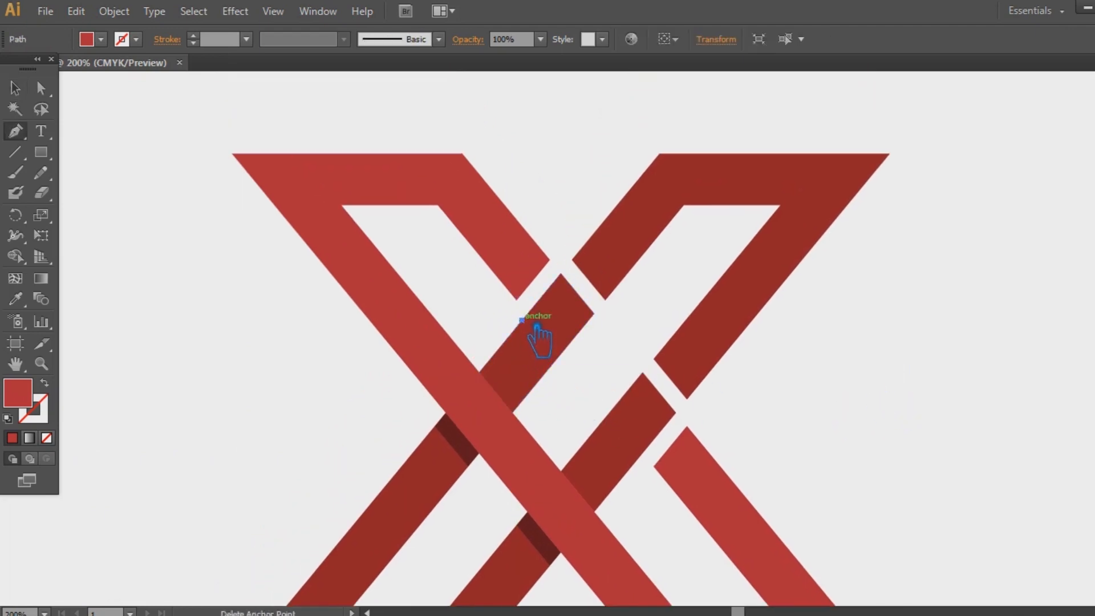
click(626, 224)
drag(659, 245, 664, 255)
click(649, 247)
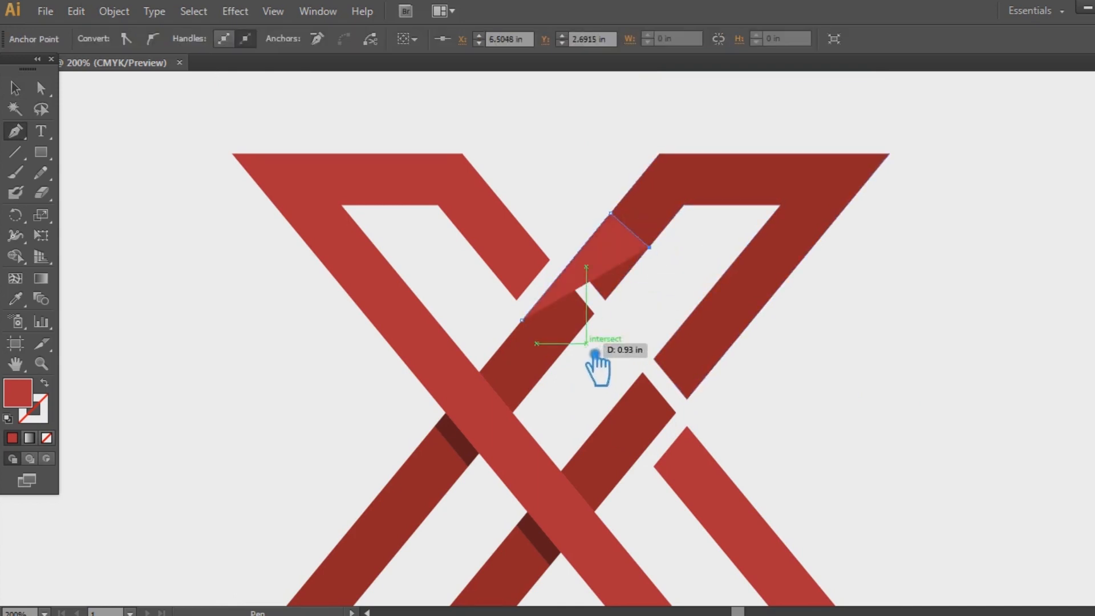
click(558, 356)
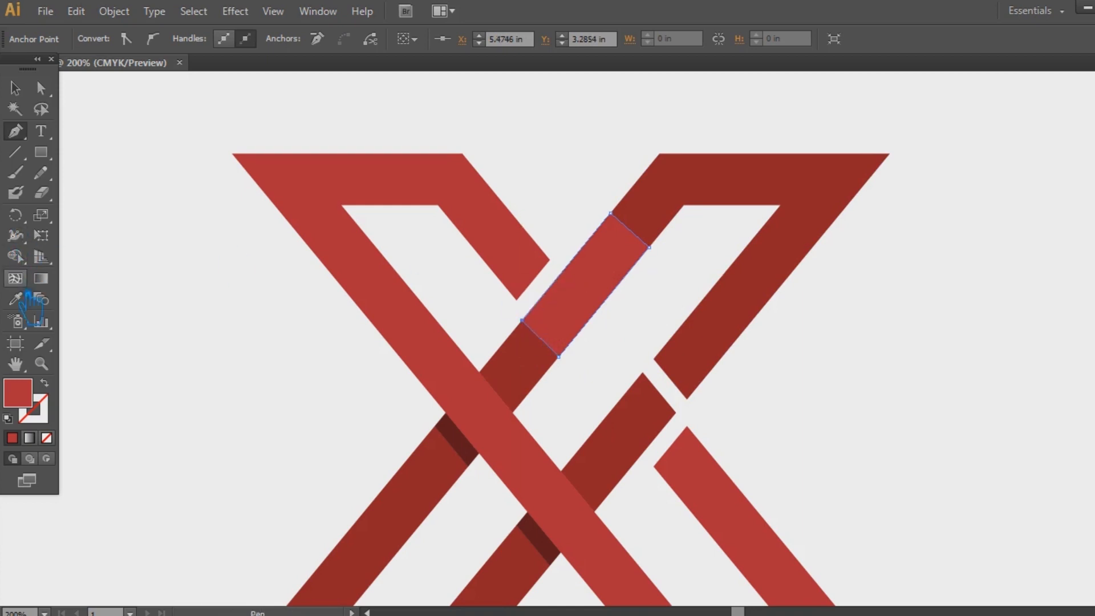
- Fill the bridging shape with the dark red sampled from the adjoining arm and deselect it
click(758, 188)
click(16, 88)
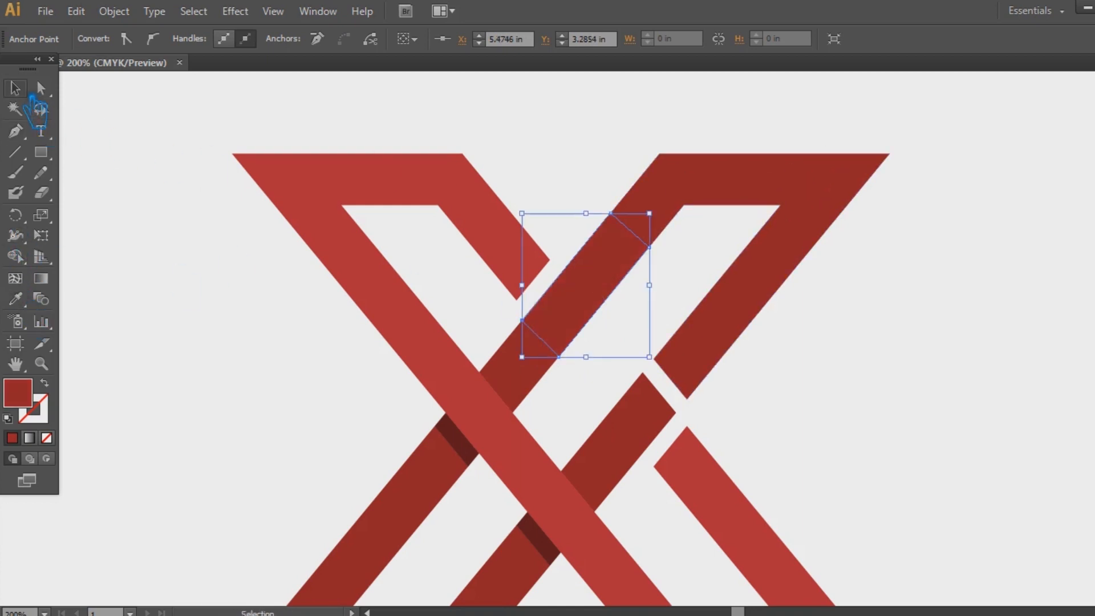
click(219, 239)
- Draw a second dark red four-sided Pen shape bridging the gap in the dark arm's lower-right bar
click(15, 298)
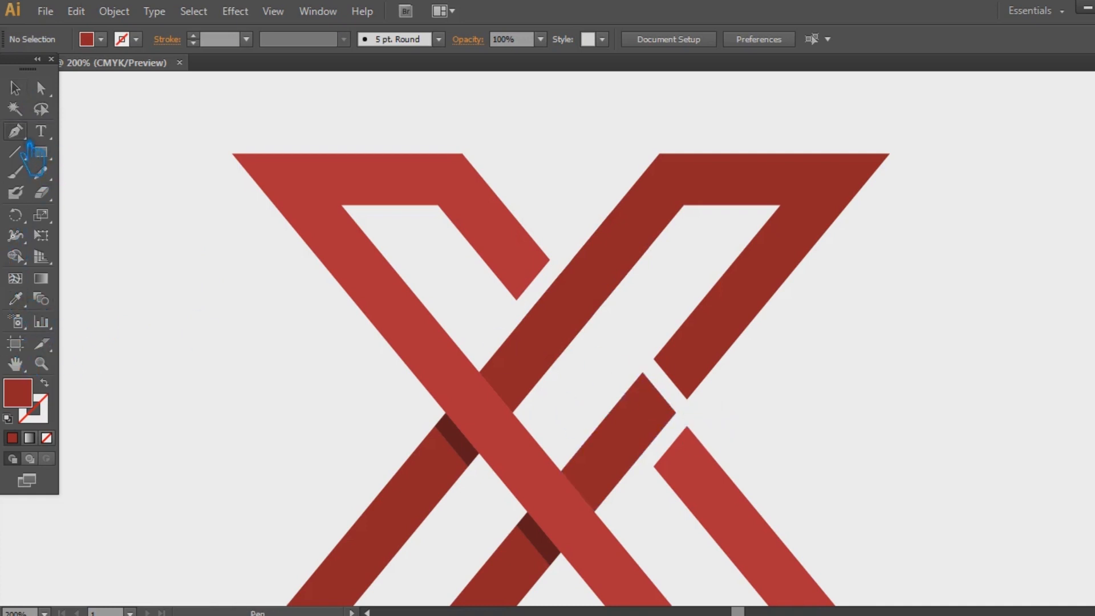
key(ctrl)
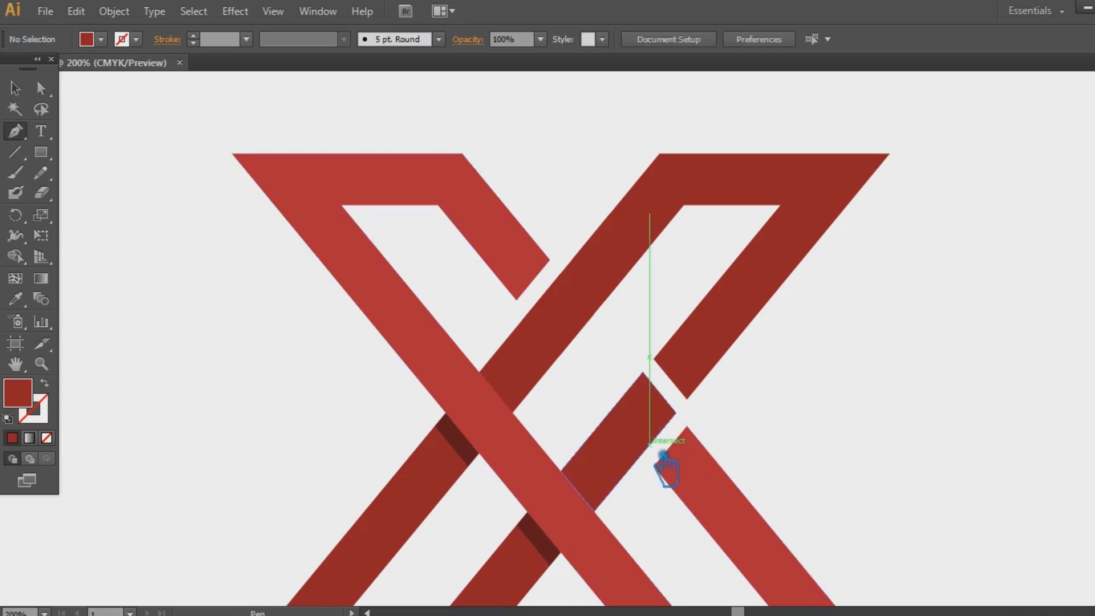
click(650, 444)
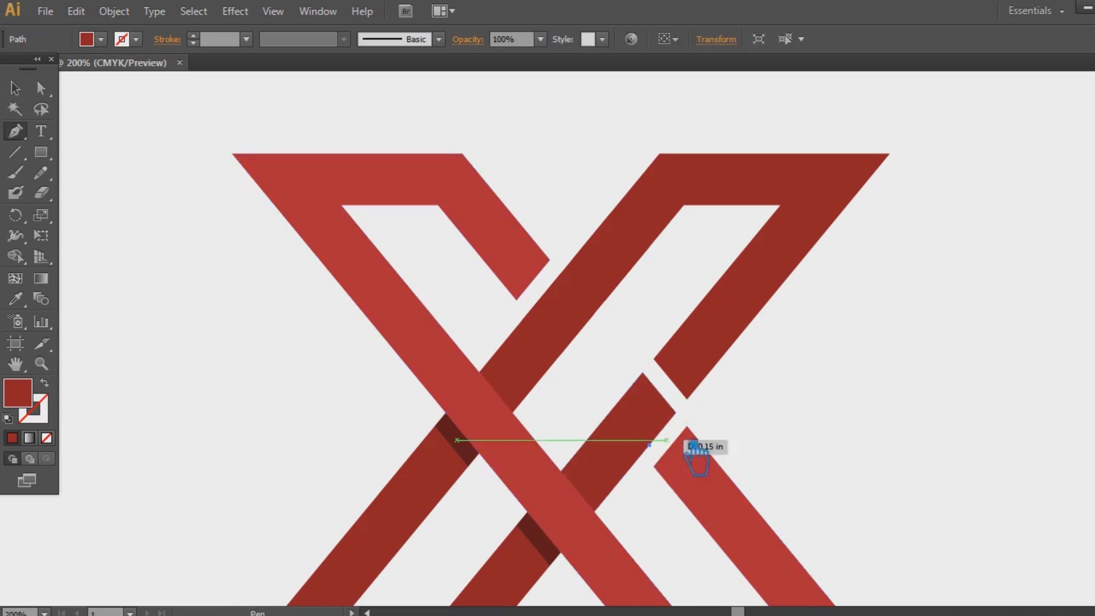
click(771, 324)
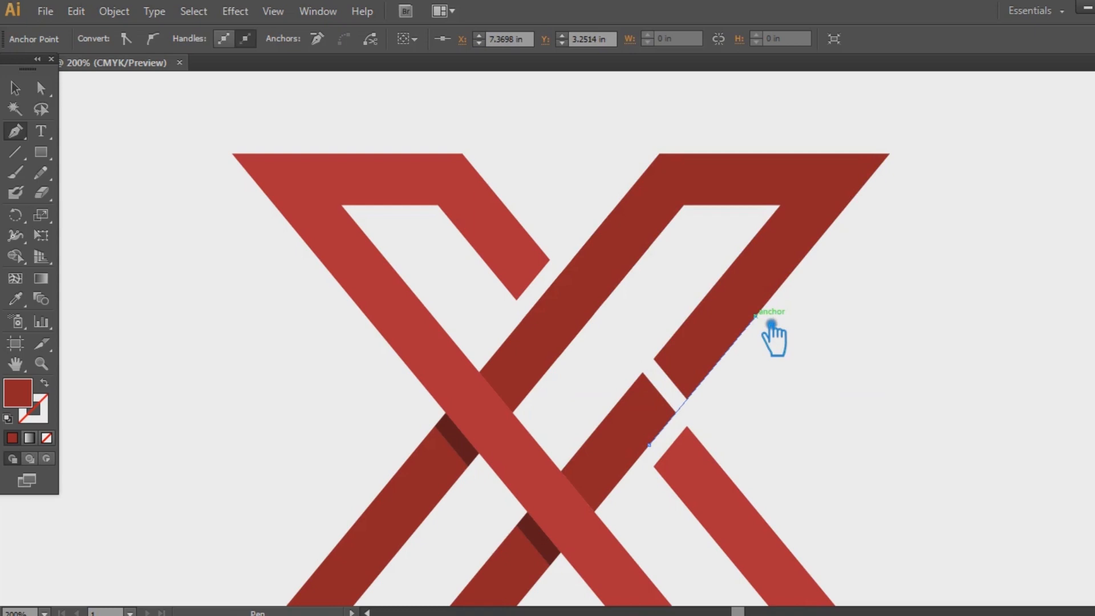
click(702, 300)
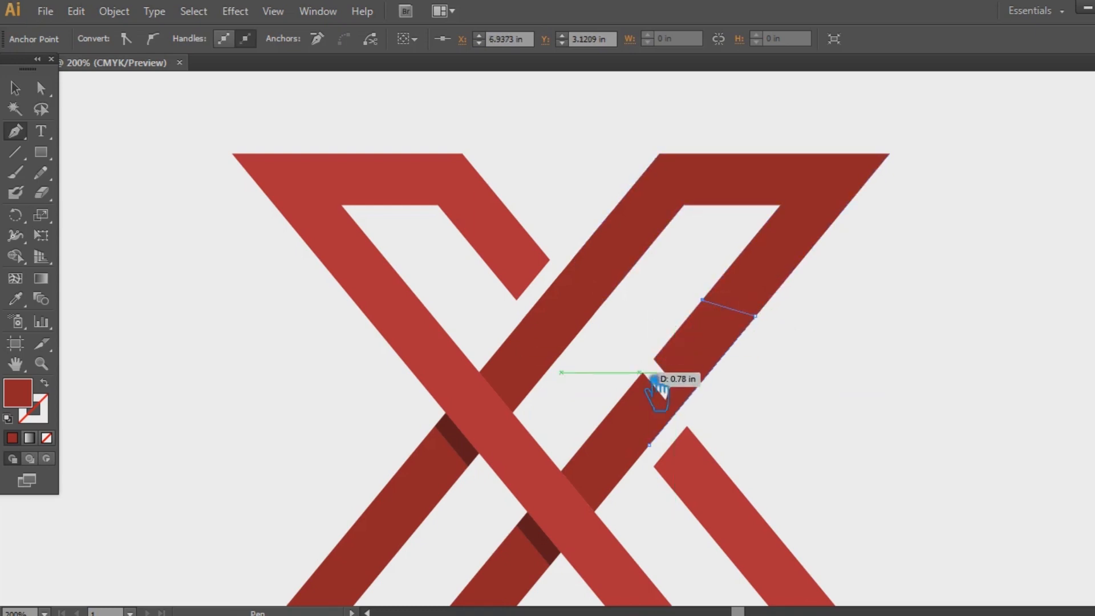
click(620, 400)
click(649, 444)
- Ungroup the X logo on the artboard and deselect its pieces
click(15, 85)
drag(841, 382, 565, 181)
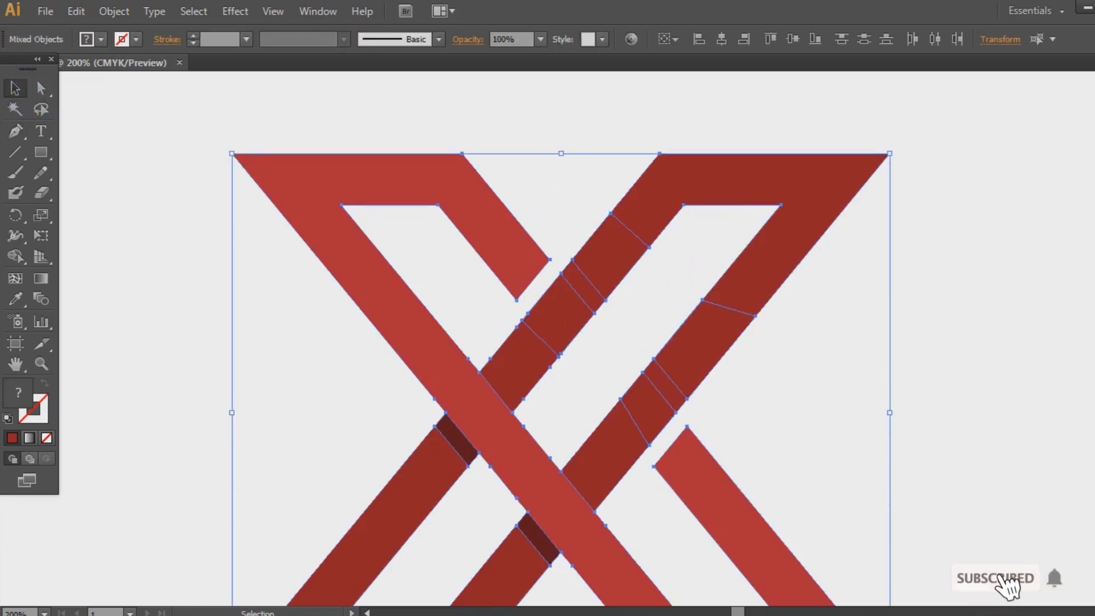
click(1024, 354)
click(601, 337)
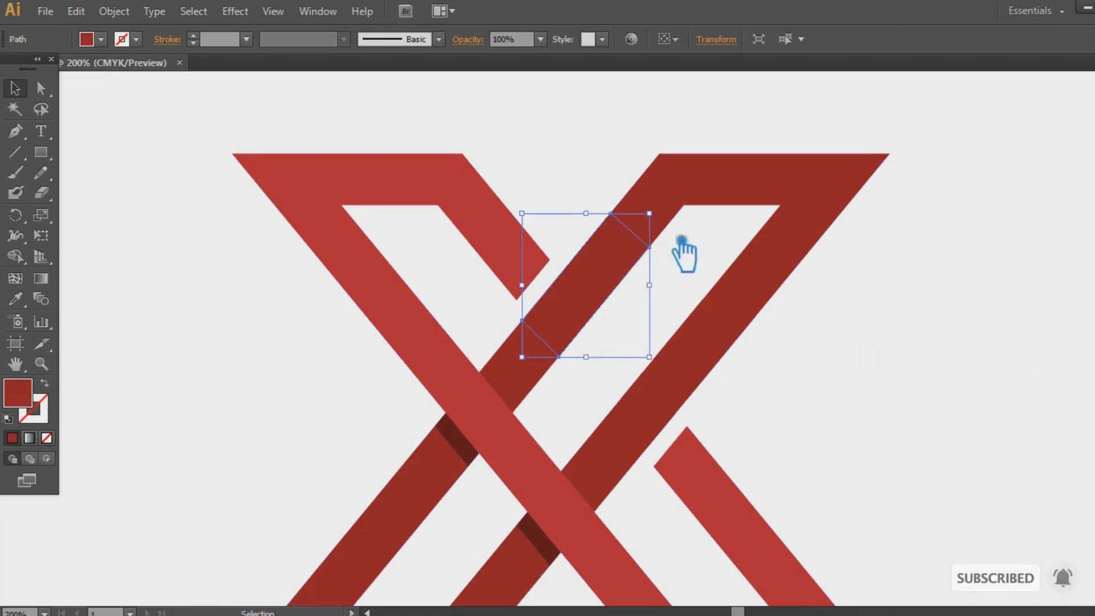
key(ctrl+a)
key(ctrl+g)
click(839, 311)
right_click(772, 288)
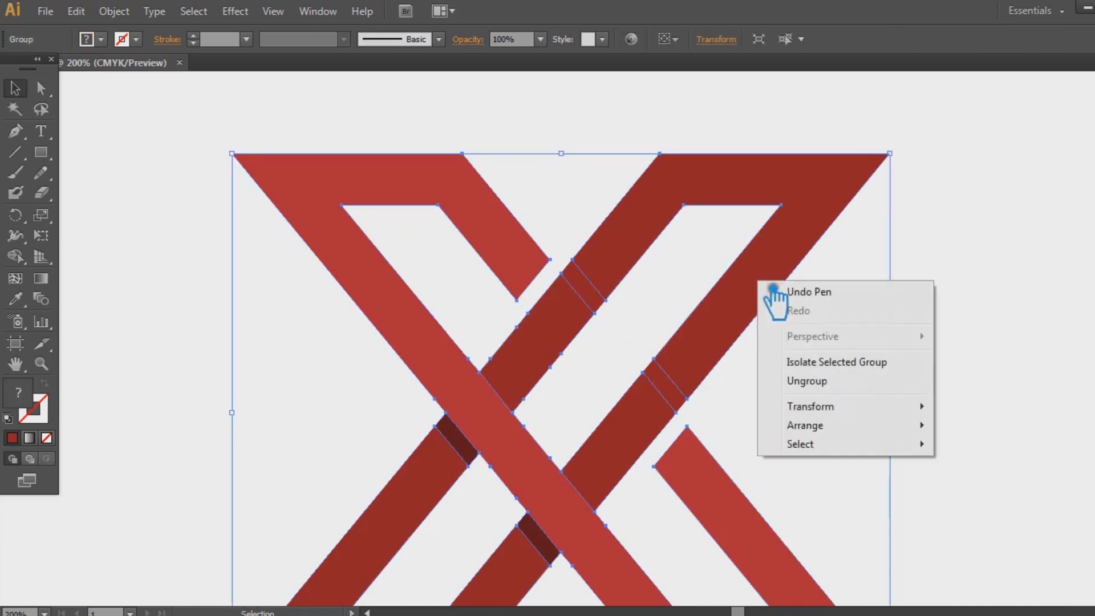
click(806, 380)
click(1004, 245)
- Unite both bridging shapes with the adjoining dark red bars and upper arm into one continuous shape, and deselect it
click(588, 289)
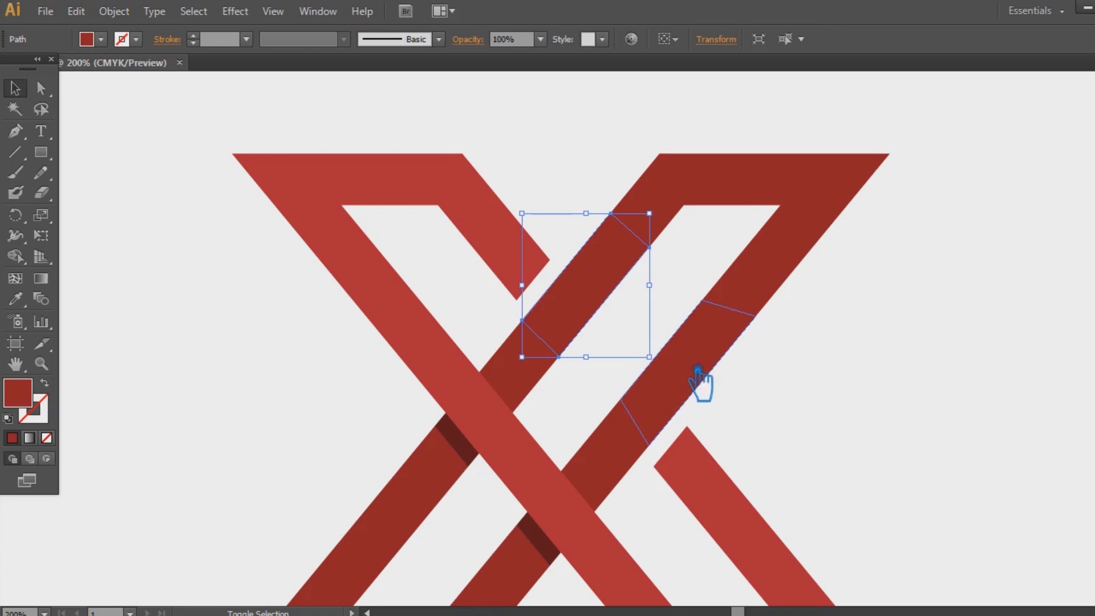
shift+click(696, 368)
shift+click(780, 294)
shift+click(633, 476)
shift+click(520, 381)
key(ctrl+shift+F9)
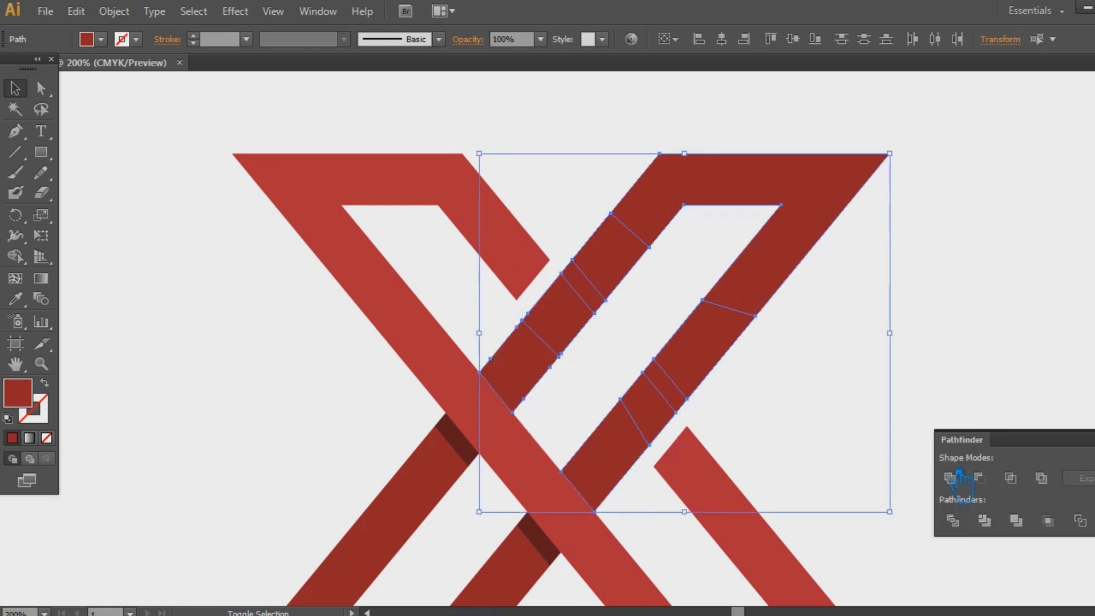
click(950, 477)
key(ctrl+shift+F9)
click(1067, 406)
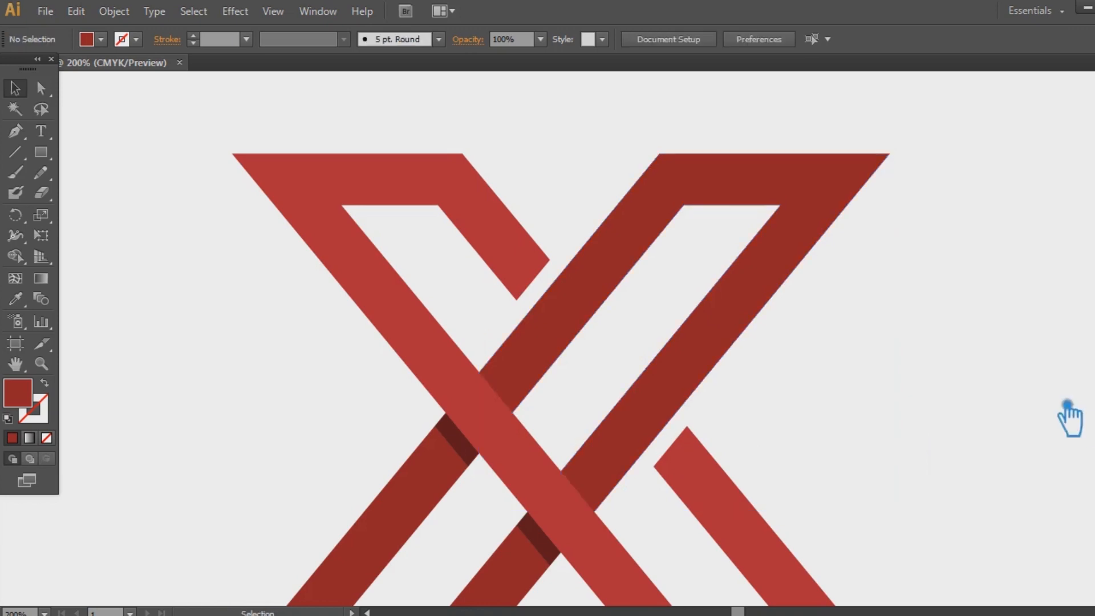
key(ctrl+0)
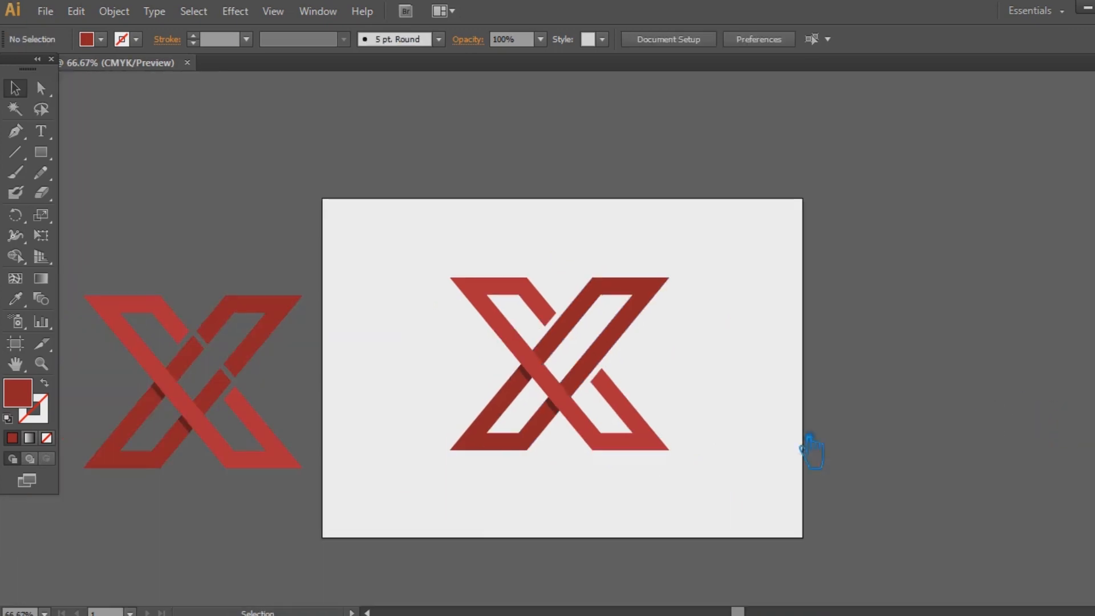
- Group the X logo with the continuous dark arm and scale it down into the right half of the artboard
drag(735, 517, 434, 233)
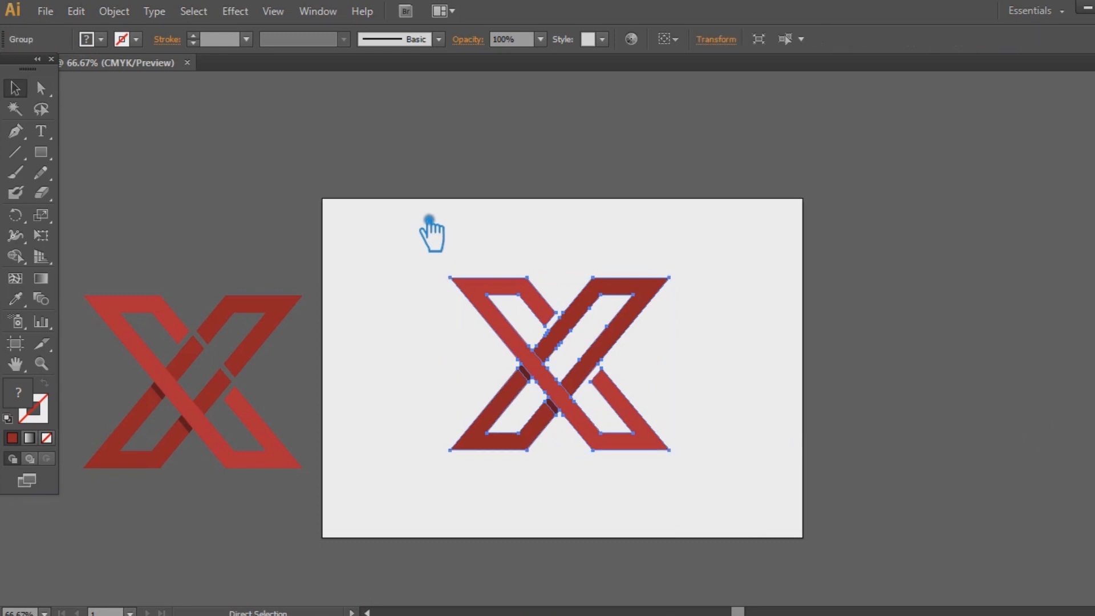
click(416, 245)
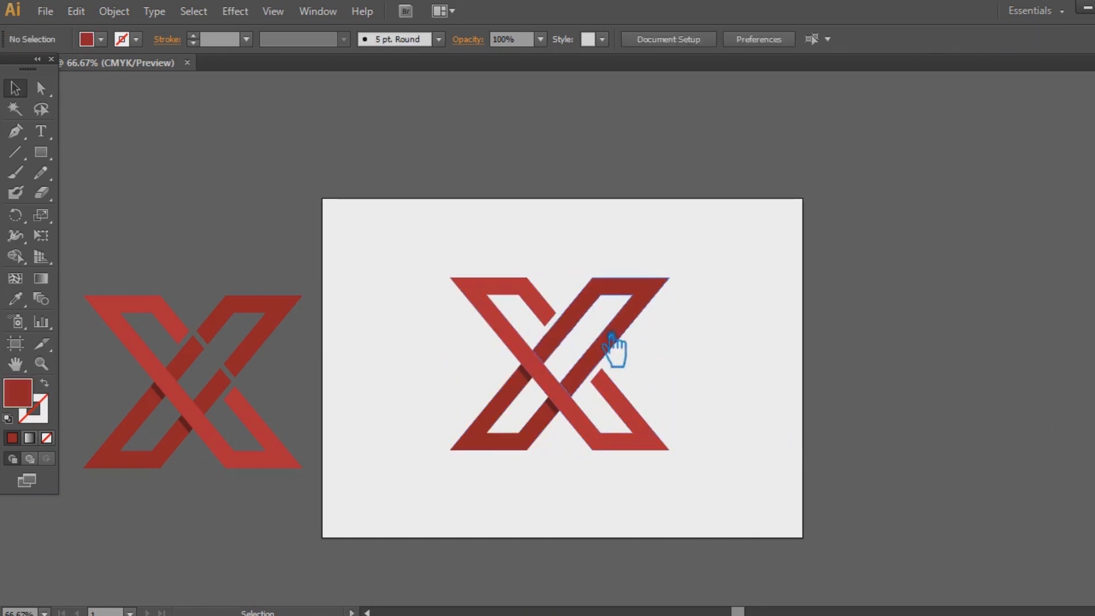
click(644, 298)
drag(670, 279, 643, 298)
drag(609, 350, 690, 357)
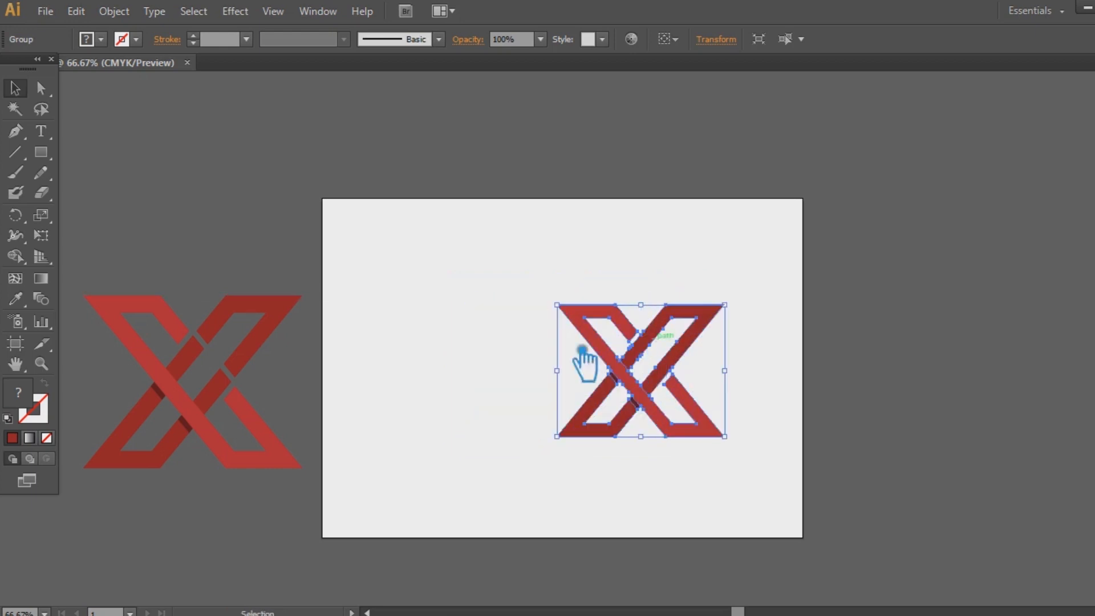
- Scale down the X logo with the gapped dark arm and place it on the artboard beside the continuous-arm logo
drag(318, 513, 132, 273)
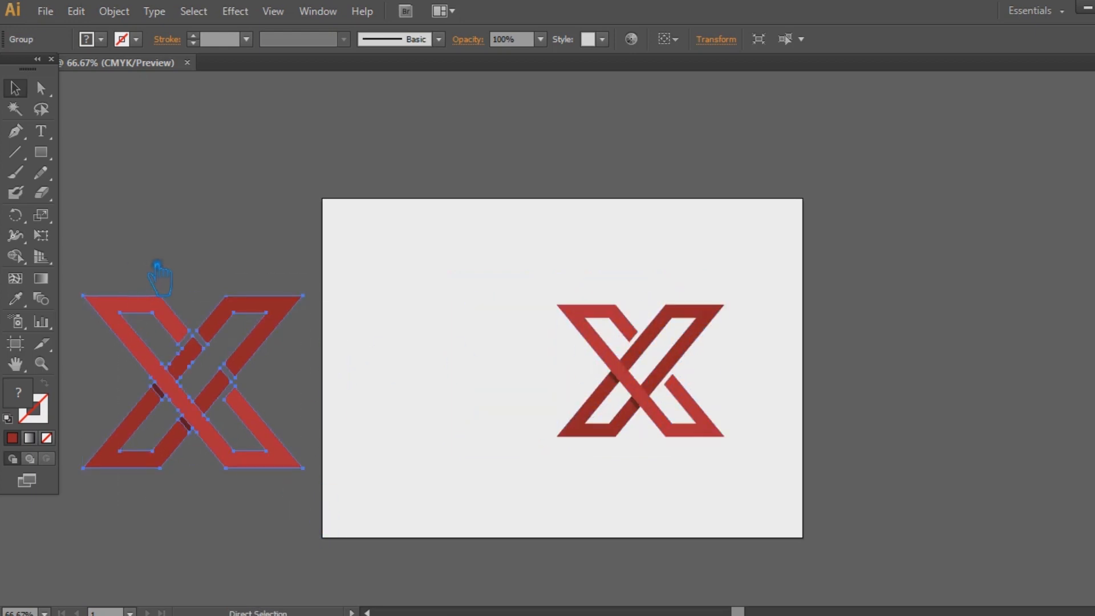
drag(300, 299, 527, 319)
click(555, 398)
drag(469, 382, 513, 365)
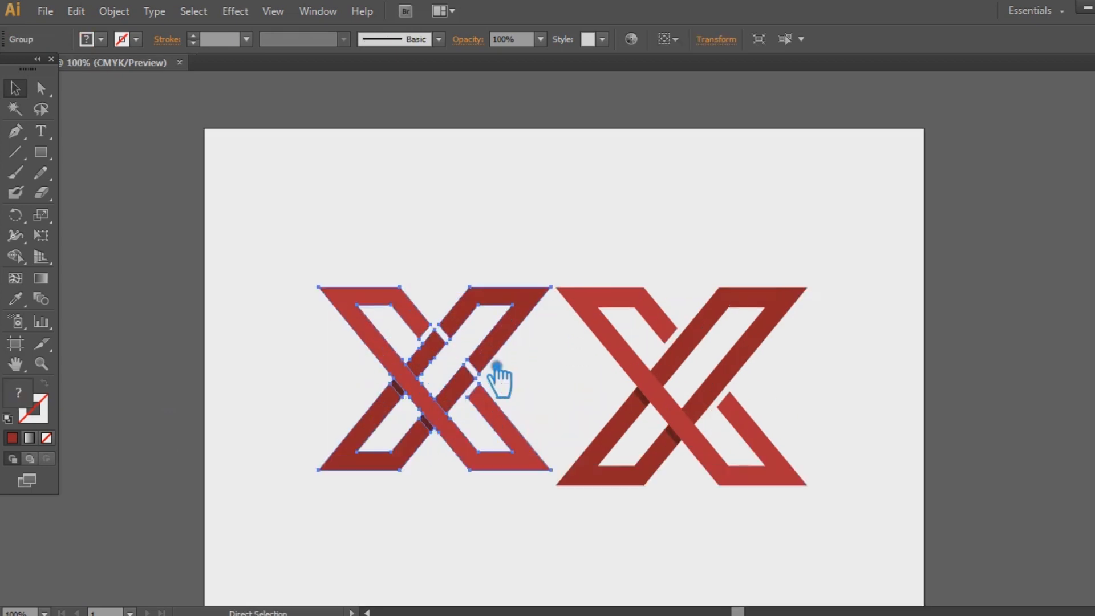
- Arrange both X logos side by side at equal size, with the continuous-arm variant on the left
key(ctrl+equal)
key(ctrl+equal)
click(602, 389)
drag(532, 297, 546, 315)
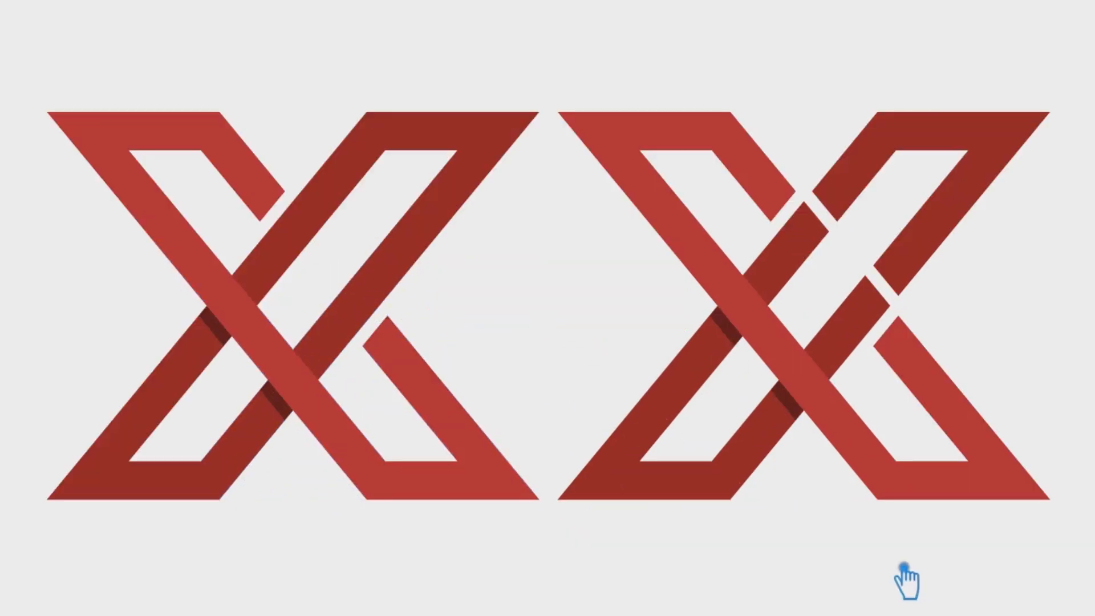